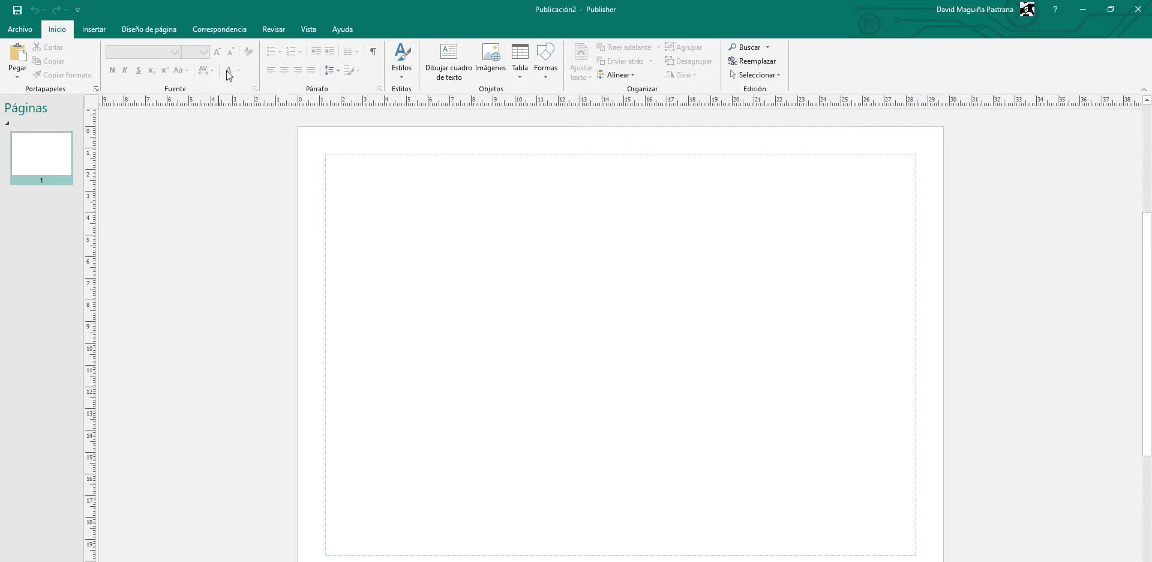
Step: Apply the built-in layout guides with two equal columns and a heading band to the blank page
{"action": "left_click", "coordinate": [128, 29]}
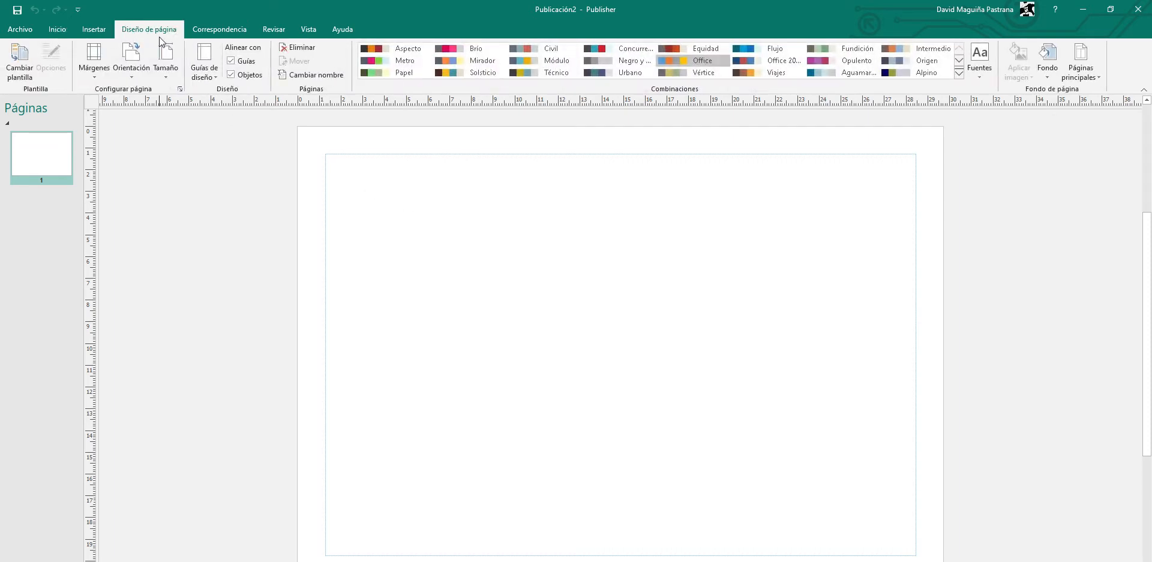
{"action": "left_click", "coordinate": [215, 73]}
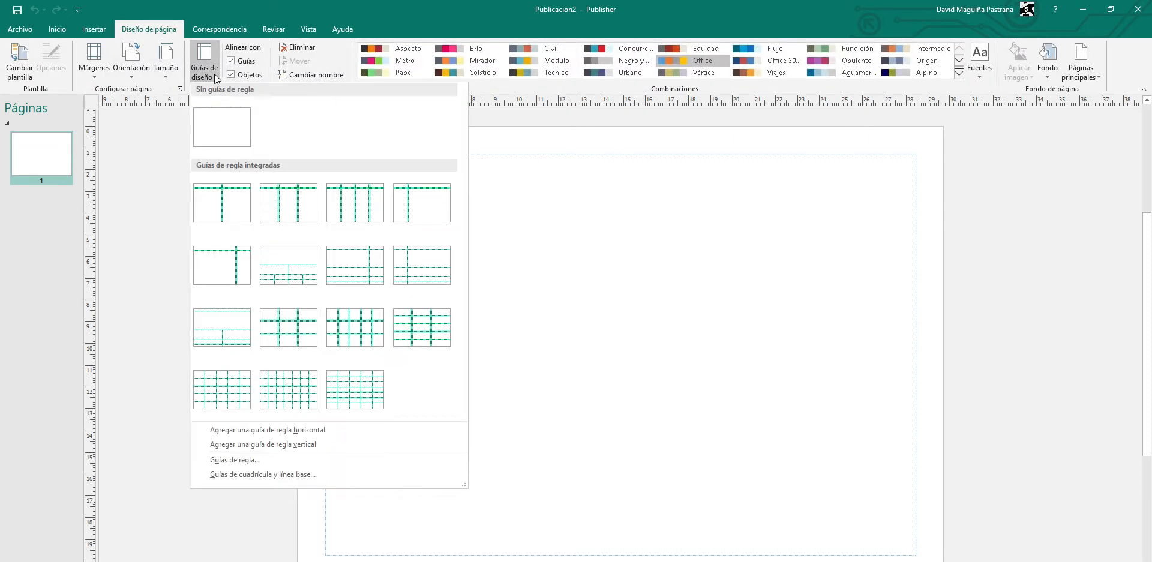
{"action": "left_click", "coordinate": [235, 204]}
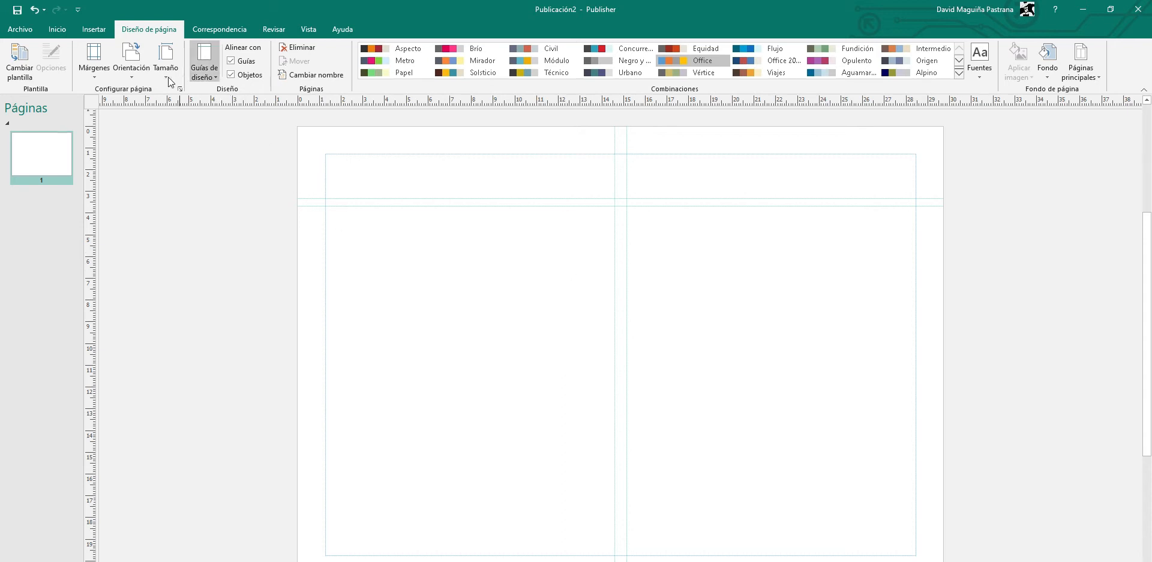
Step: Set the page margins to Estrecho (0.64 cm on every side), trying the Ninguno preset for comparison
{"action": "left_click", "coordinate": [93, 73]}
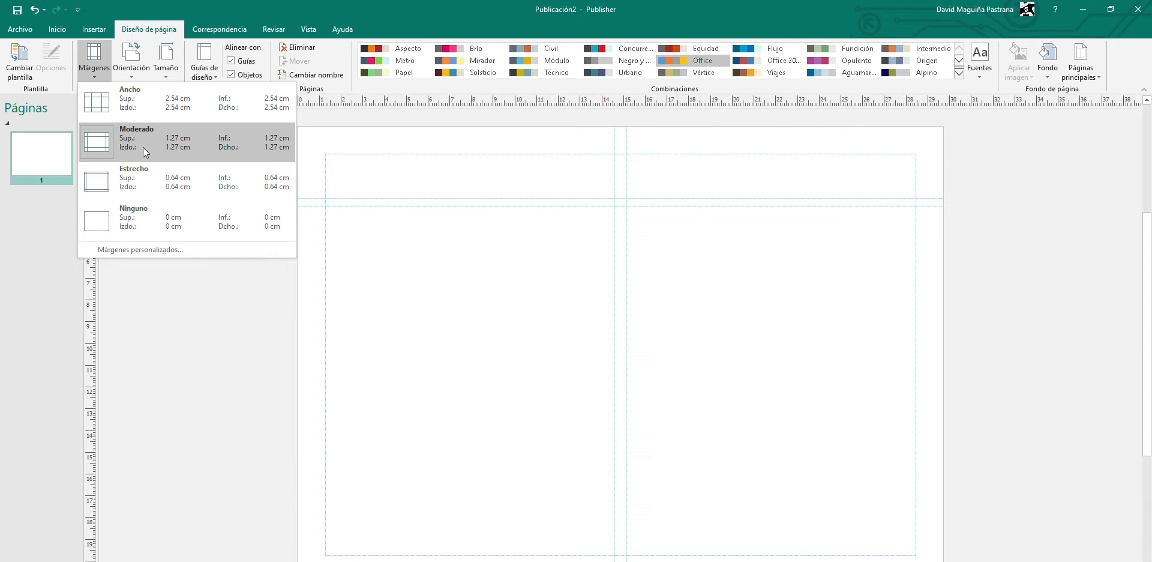
{"action": "left_click", "coordinate": [139, 181]}
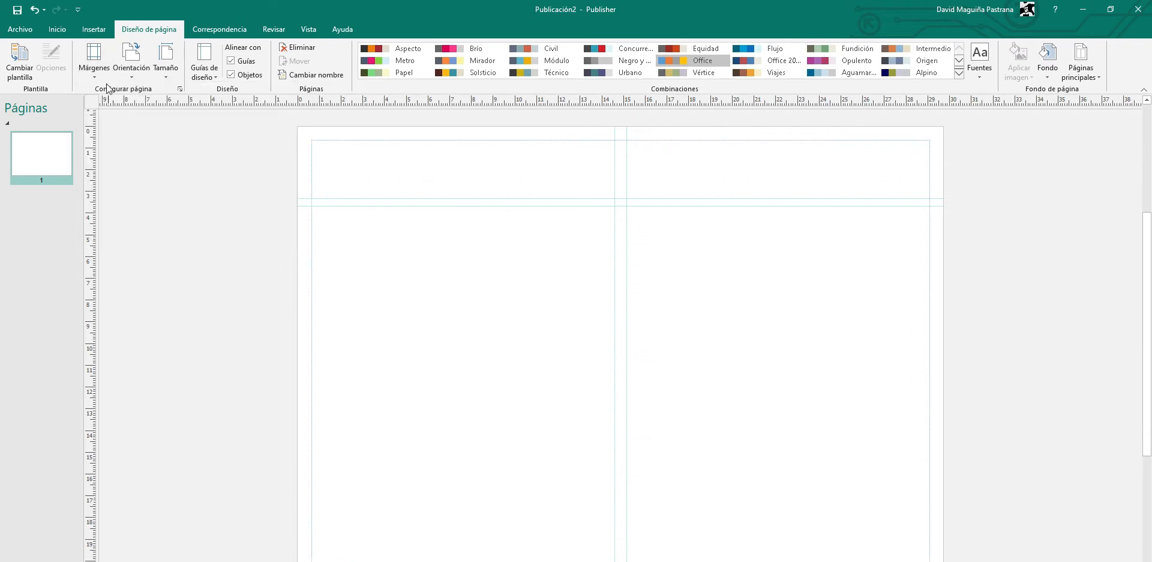
{"action": "left_click", "coordinate": [94, 60]}
{"action": "left_click", "coordinate": [106, 221]}
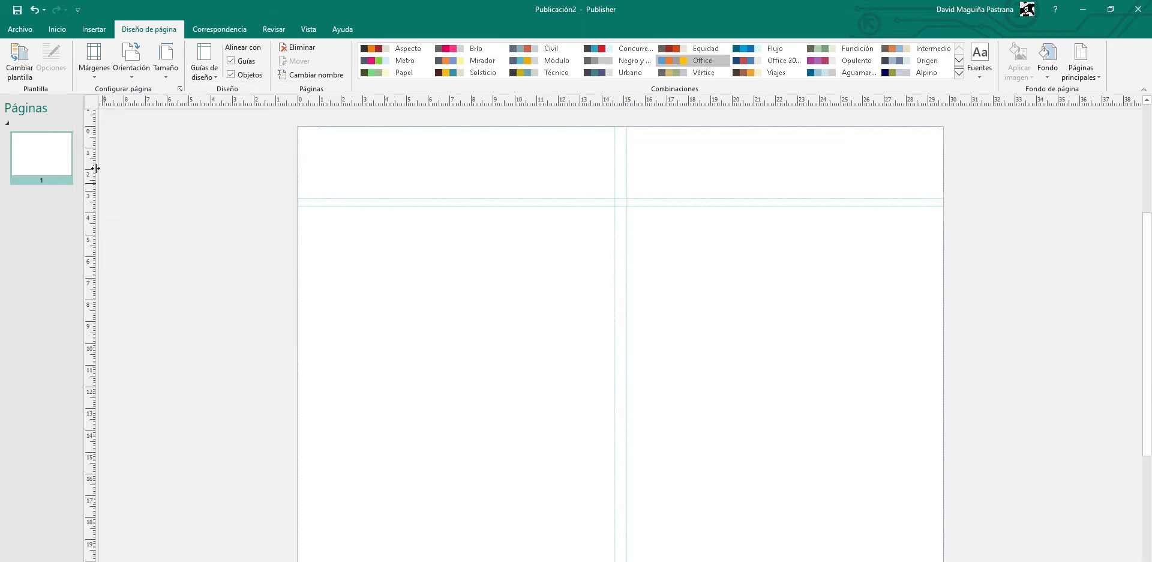
{"action": "left_click", "coordinate": [82, 71]}
{"action": "left_click", "coordinate": [163, 184]}
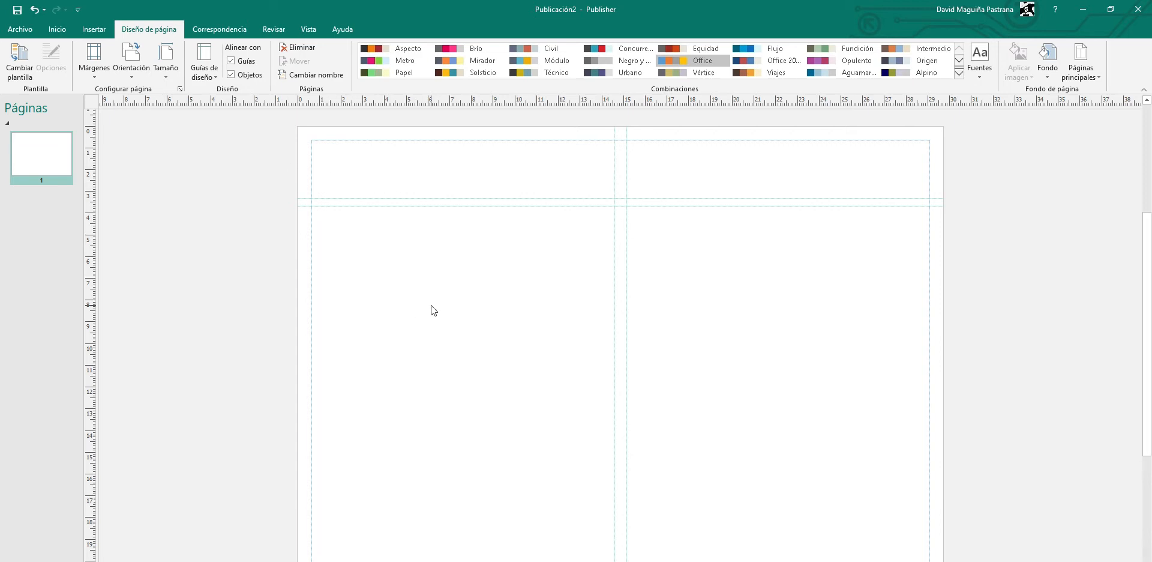
Step: Switch to the web browser, search Google Images for "wallpaper madera" in a new tab, and close the Facebook and WhatsApp tabs
{"action": "key", "text": "alt+Tab"}
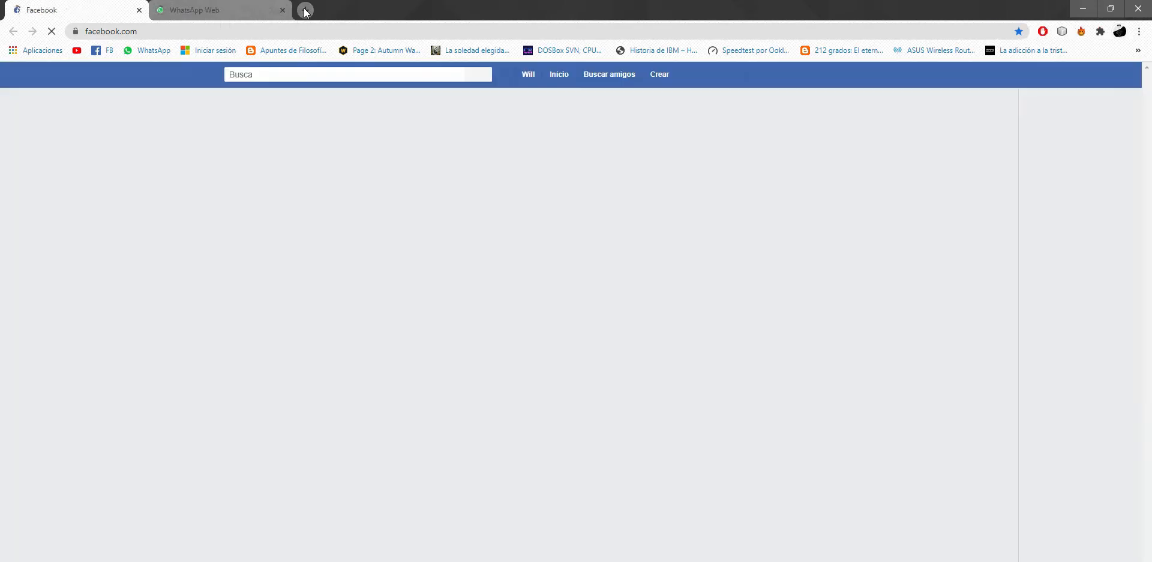
{"action": "key", "text": "ctrl+t"}
{"action": "left_click", "coordinate": [191, 32]}
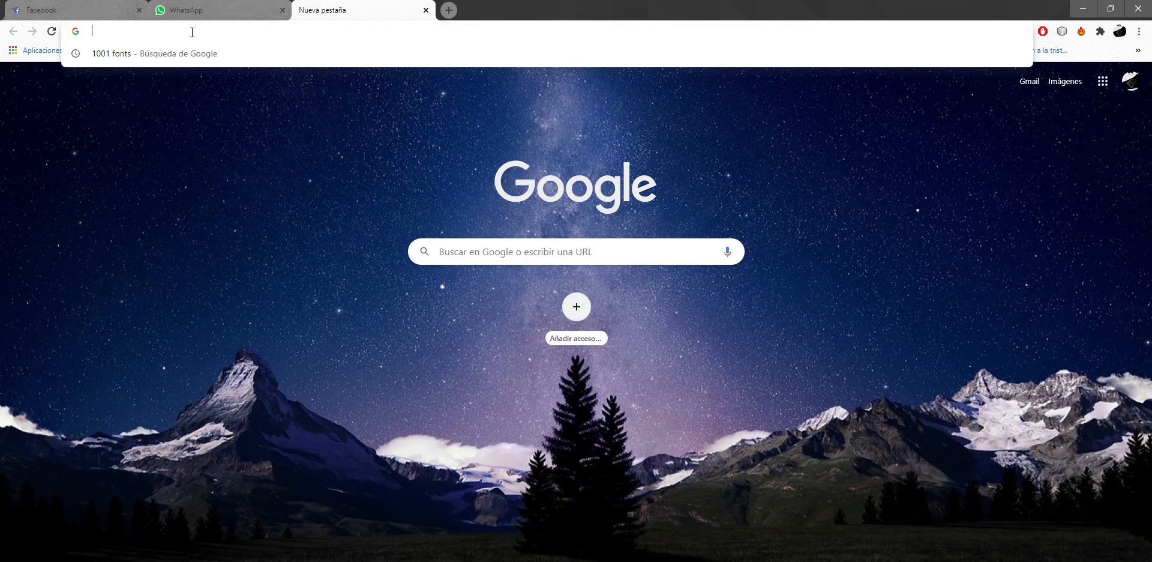
{"action": "type", "text": "wallpap"}
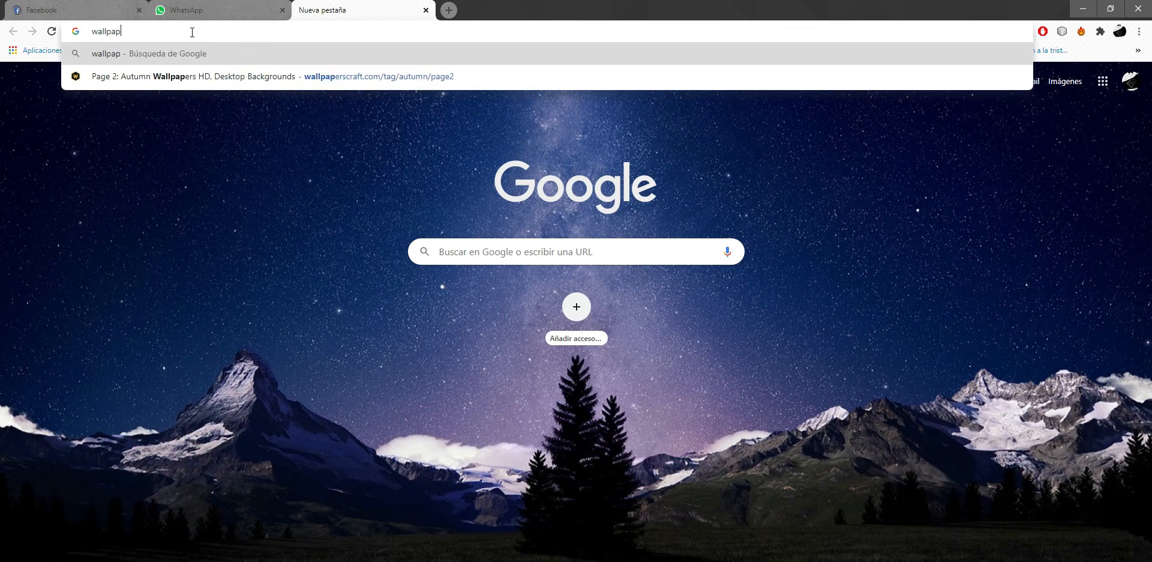
{"action": "type", "text": "er madera"}
{"action": "key", "text": "Return"}
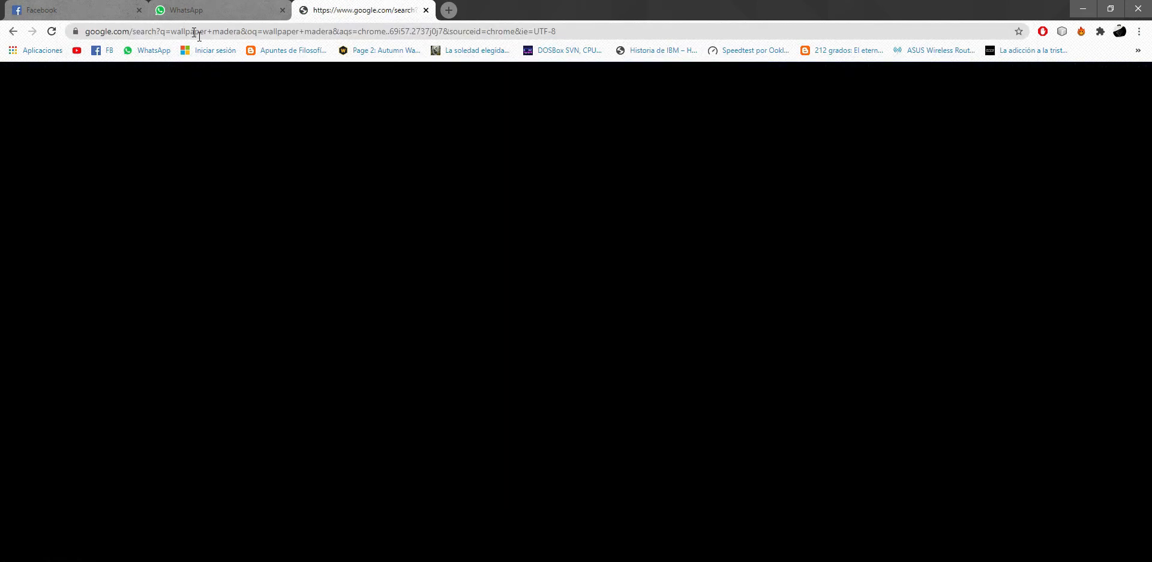
{"action": "left_click", "coordinate": [283, 11]}
{"action": "left_click", "coordinate": [138, 10]}
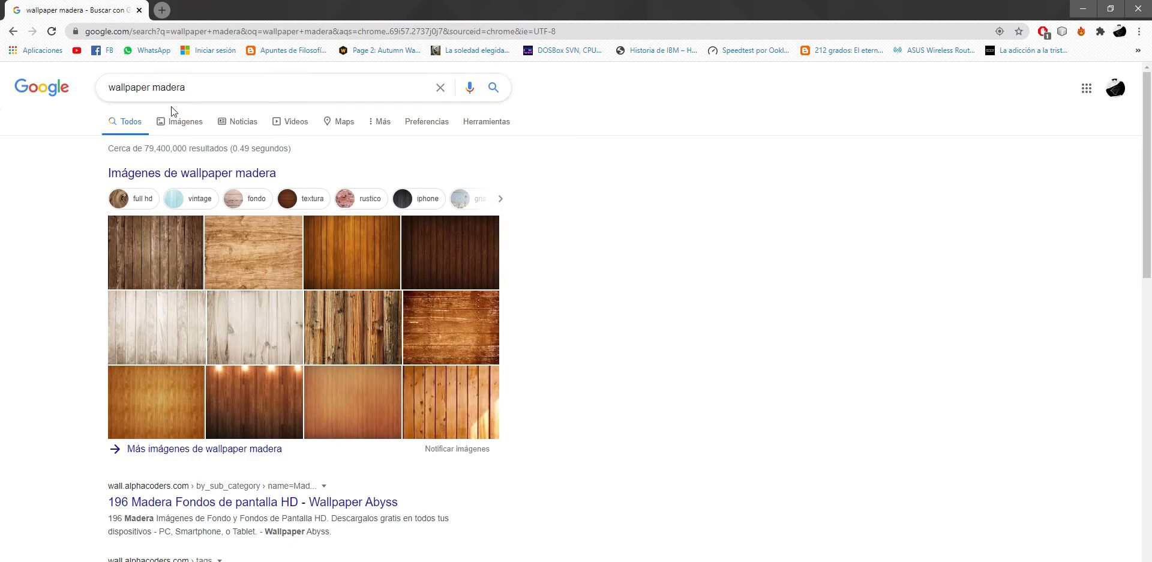
{"action": "left_click", "coordinate": [180, 122]}
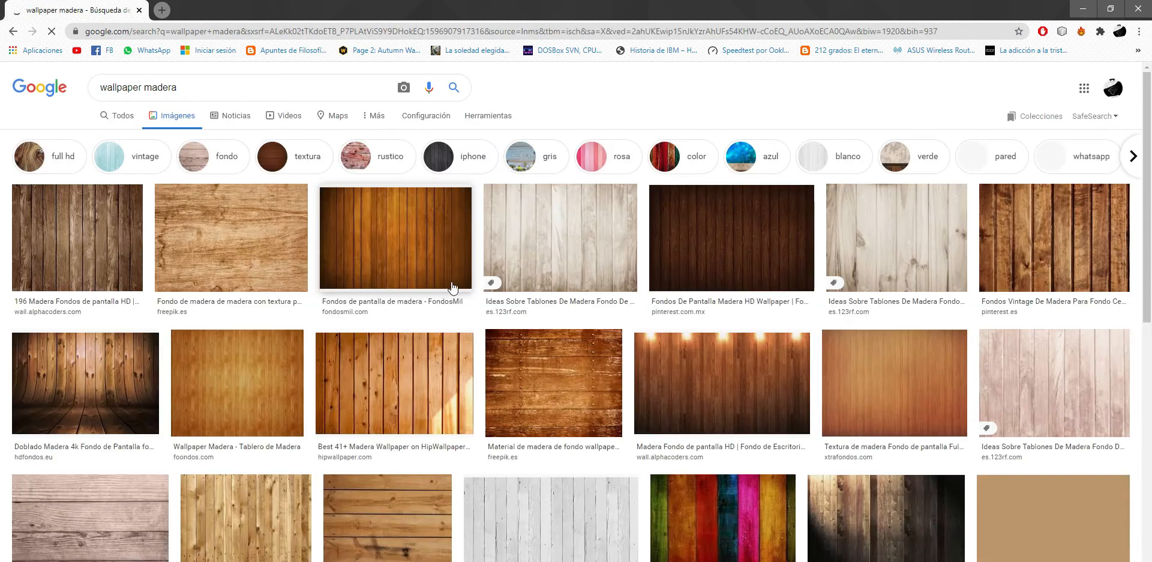
Step: Save the 1920 × 1080 dark wood wallpaper with the row of lights to the Escritorio folder as a JPEG
{"action": "scroll", "coordinate": [498, 322], "scroll_direction": "down", "scroll_amount": 2}
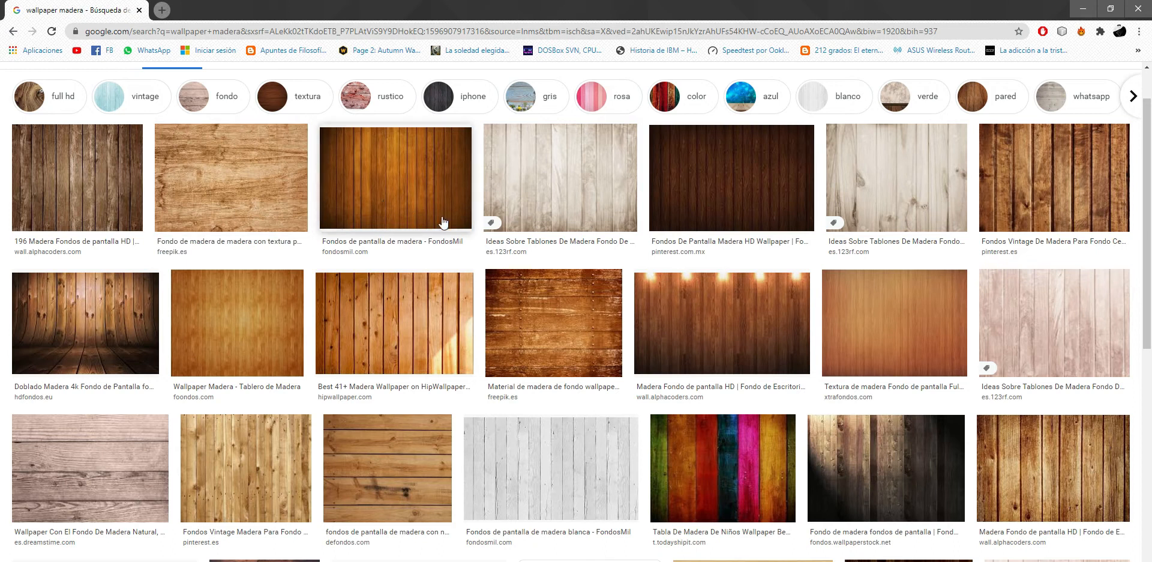
{"action": "left_click", "coordinate": [738, 334]}
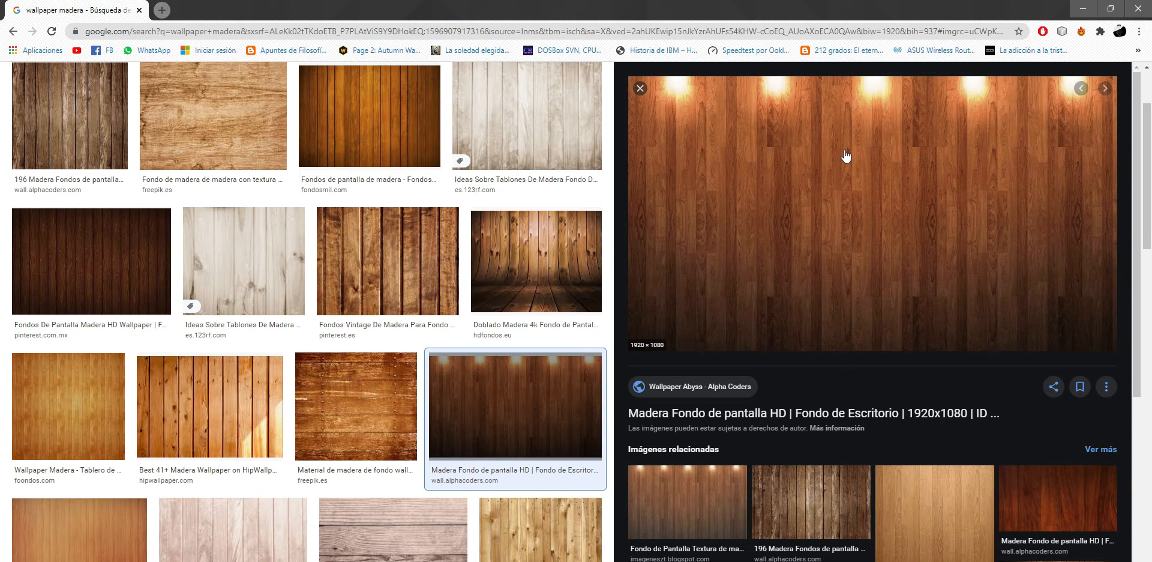
{"action": "right_click", "coordinate": [687, 215]}
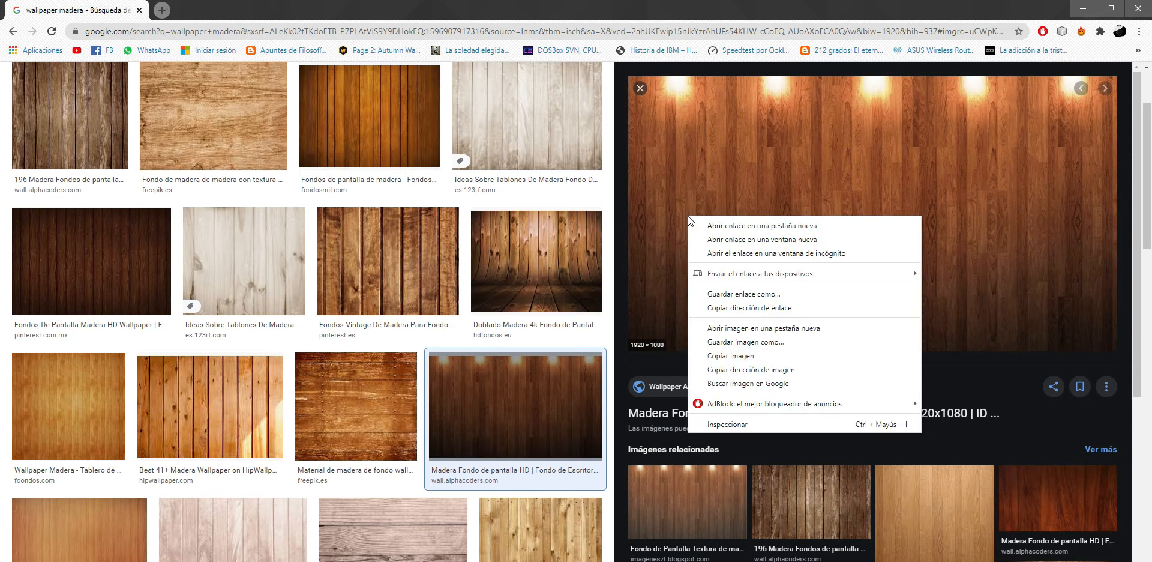
{"action": "left_click", "coordinate": [740, 342]}
{"action": "key", "text": "End"}
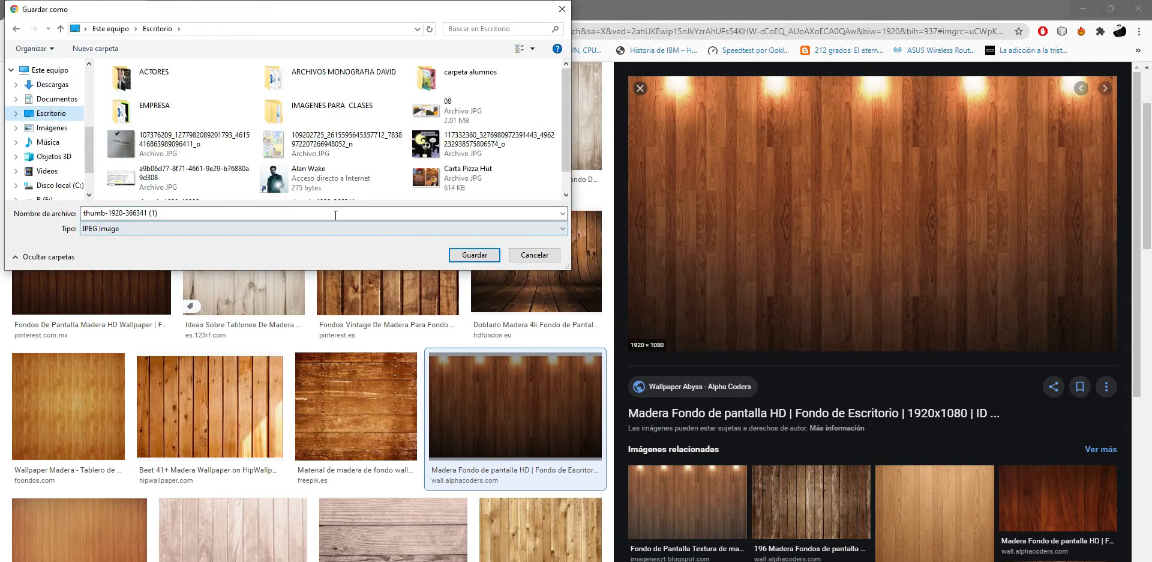
{"action": "key", "text": "shift+Tab"}
{"action": "left_click", "coordinate": [335, 213]}
{"action": "key", "text": "Return"}
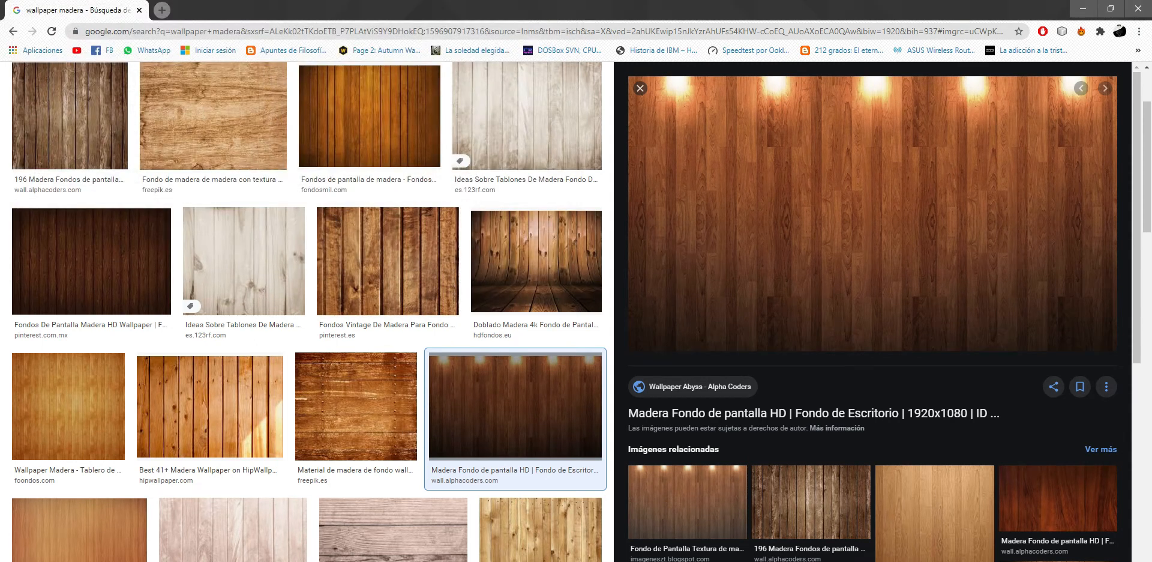
Step: Return to Publisher, insert the saved wood wallpaper from the Escritorio folder, and align it with the page's upper-left margin corner
{"action": "left_click", "coordinate": [609, 549]}
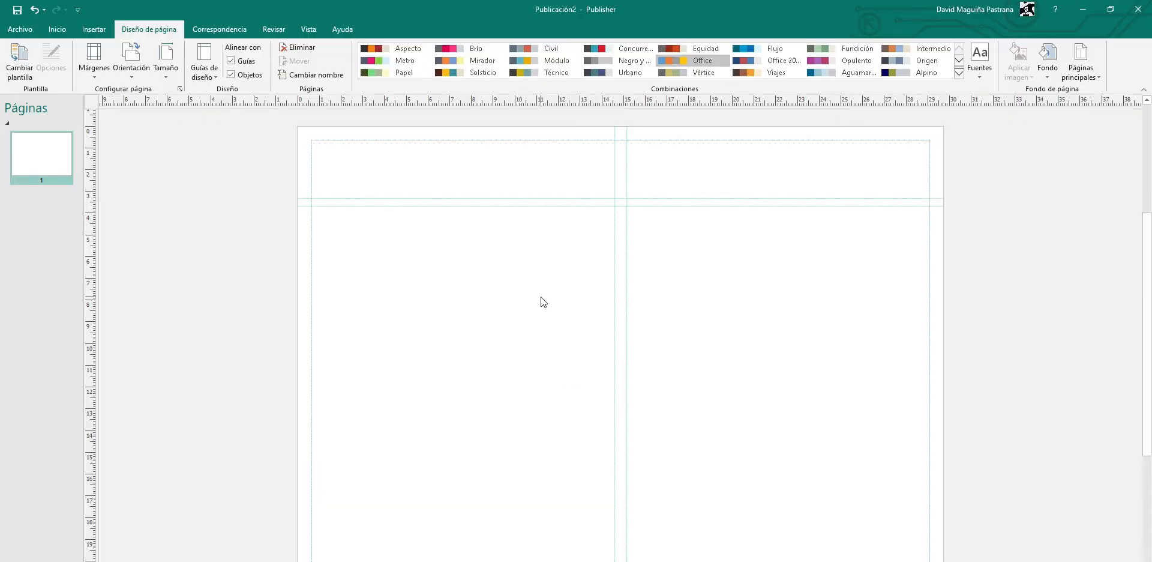
{"action": "left_click", "coordinate": [91, 32]}
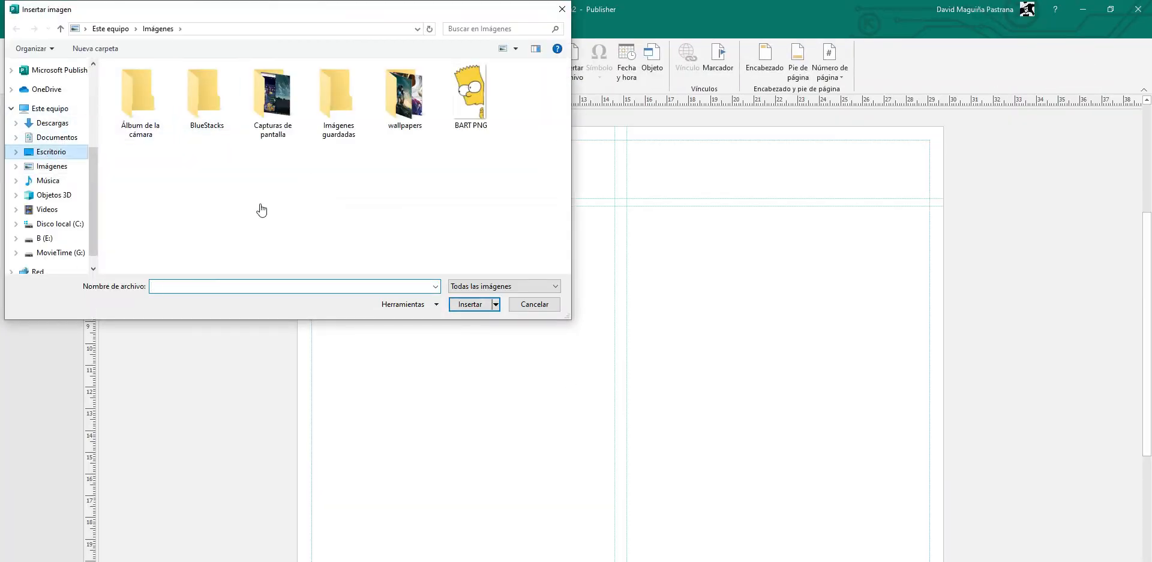
{"action": "scroll", "coordinate": [333, 201], "scroll_direction": "down", "scroll_amount": 3}
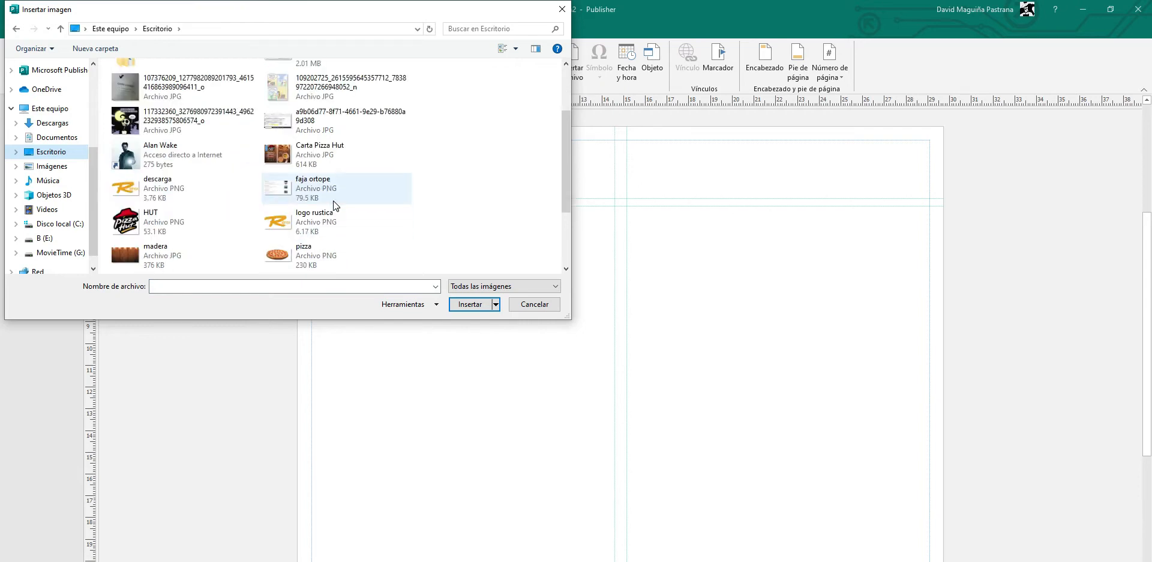
{"action": "scroll", "coordinate": [240, 198], "scroll_direction": "down", "scroll_amount": 3}
{"action": "double_click", "coordinate": [159, 155]}
{"action": "left_click_drag", "start_coordinate": [586, 291], "coordinate": [568, 240]}
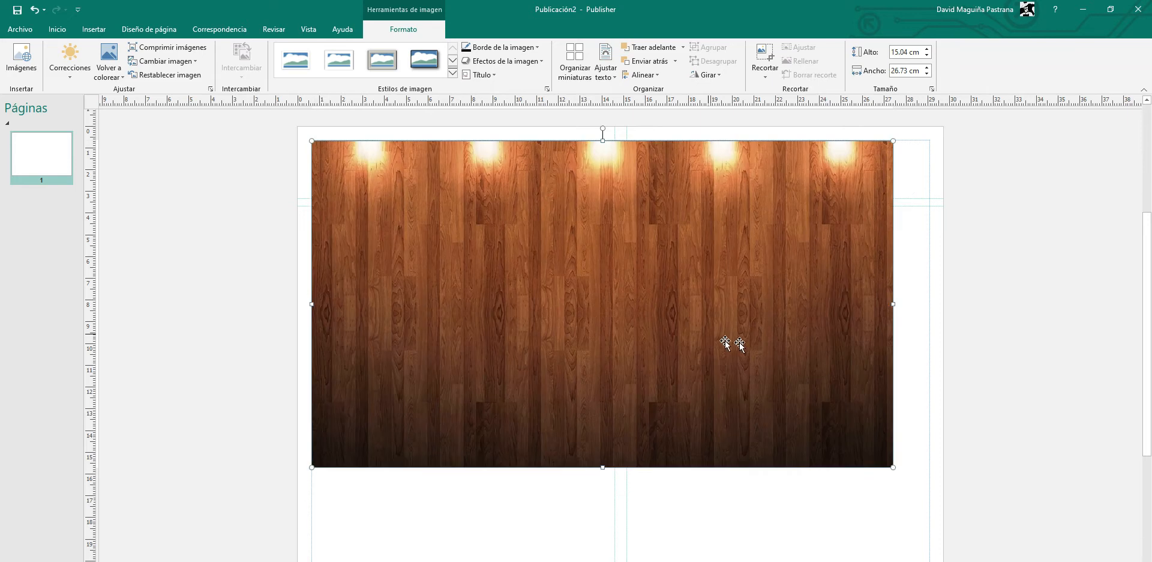
Step: Stretch the wood picture to the page margins, about 19.78 cm high and 28.43 cm wide, consulting the brochure example in PowerPoint
{"action": "left_click_drag", "start_coordinate": [893, 467], "coordinate": [909, 481]}
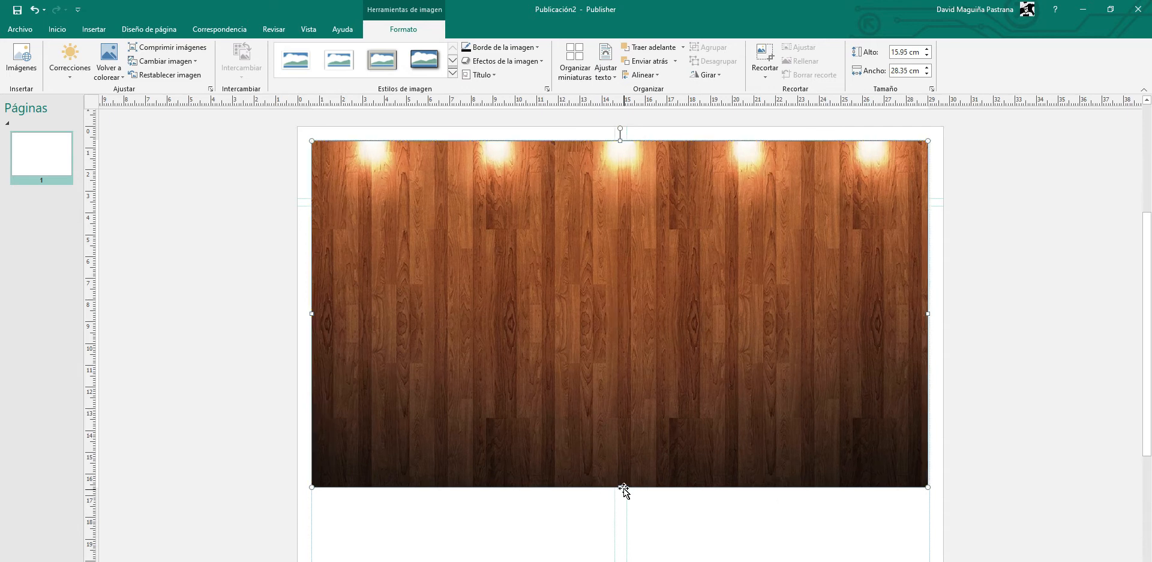
{"action": "left_click_drag", "start_coordinate": [620, 488], "coordinate": [621, 561]}
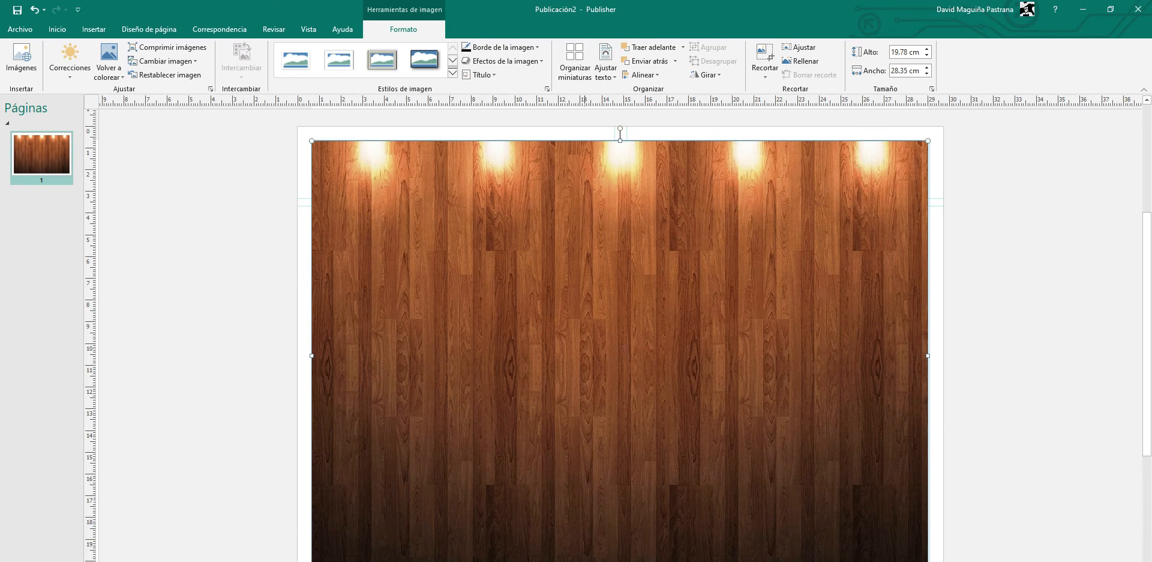
{"action": "key", "text": "alt+Tab"}
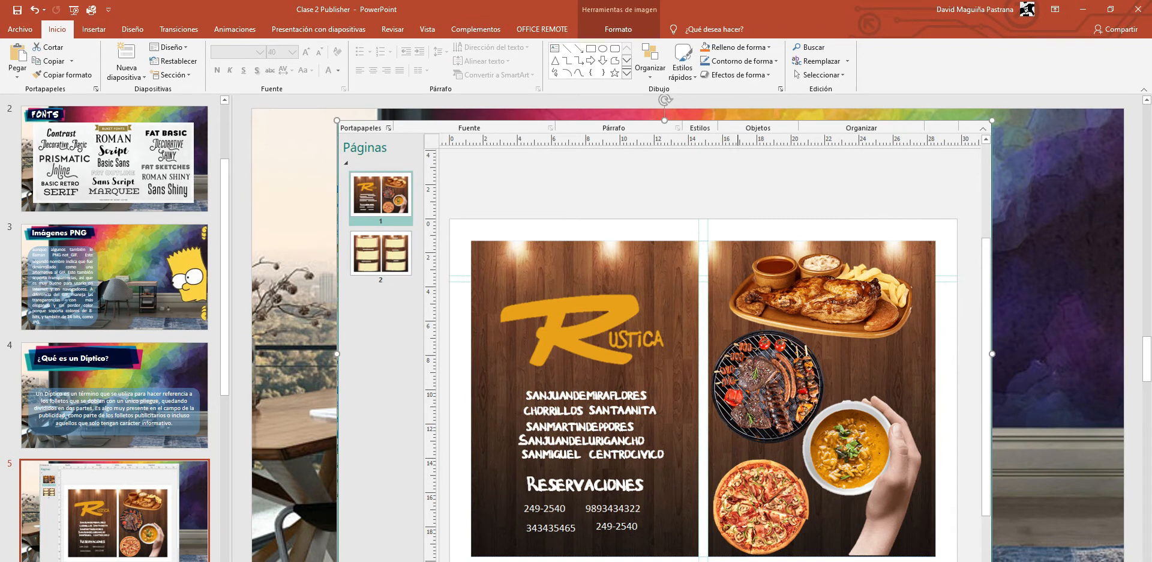
{"action": "mouse_move", "coordinate": [514, 561]}
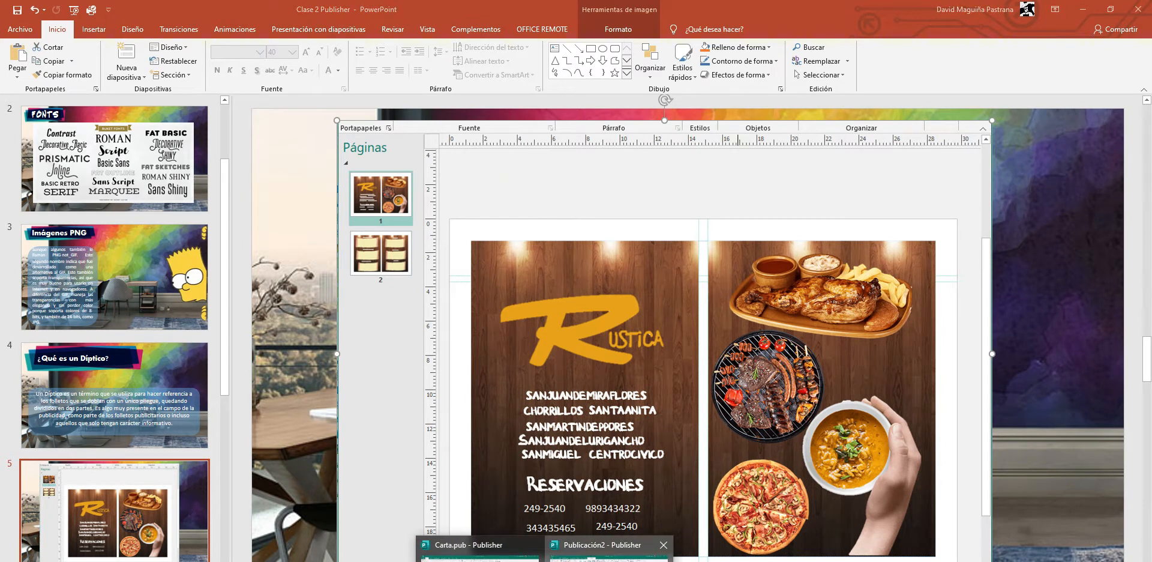
{"action": "left_click", "coordinate": [594, 552]}
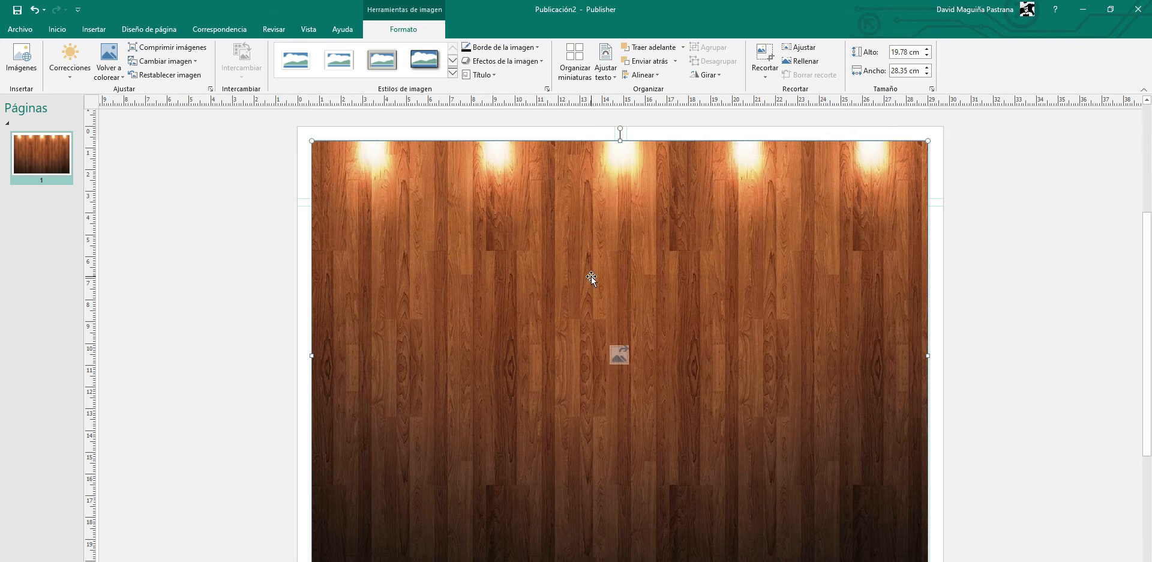
{"action": "left_click", "coordinate": [948, 276]}
{"action": "left_click", "coordinate": [834, 283]}
{"action": "left_click_drag", "start_coordinate": [928, 356], "coordinate": [930, 356]}
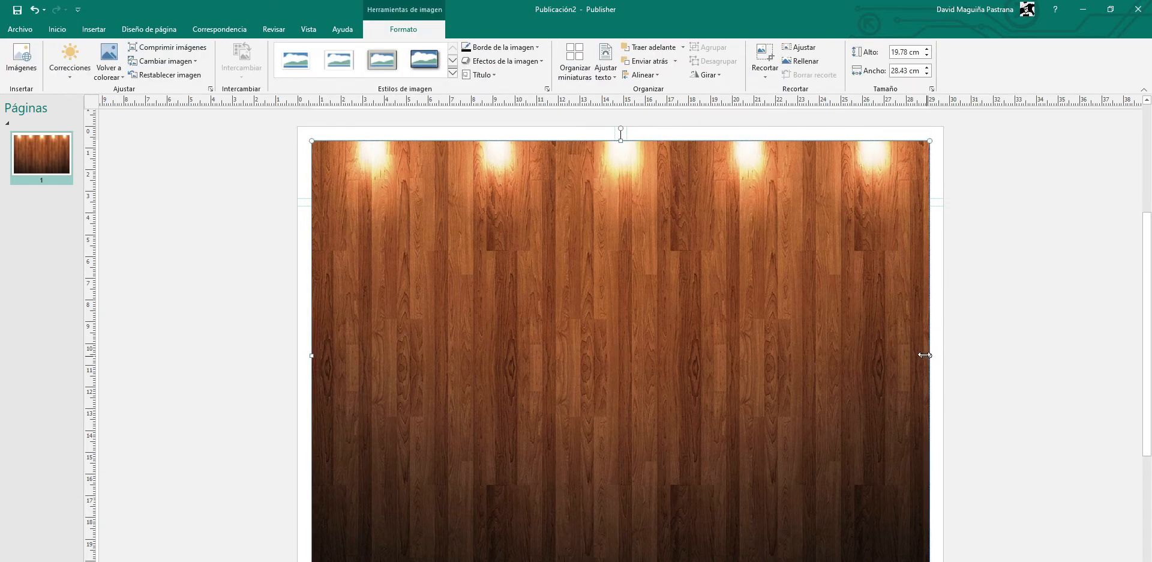
Step: Paste a duplicate of the wood picture and move it partly off the page's lower-left side
{"action": "key", "text": "ctrl+v"}
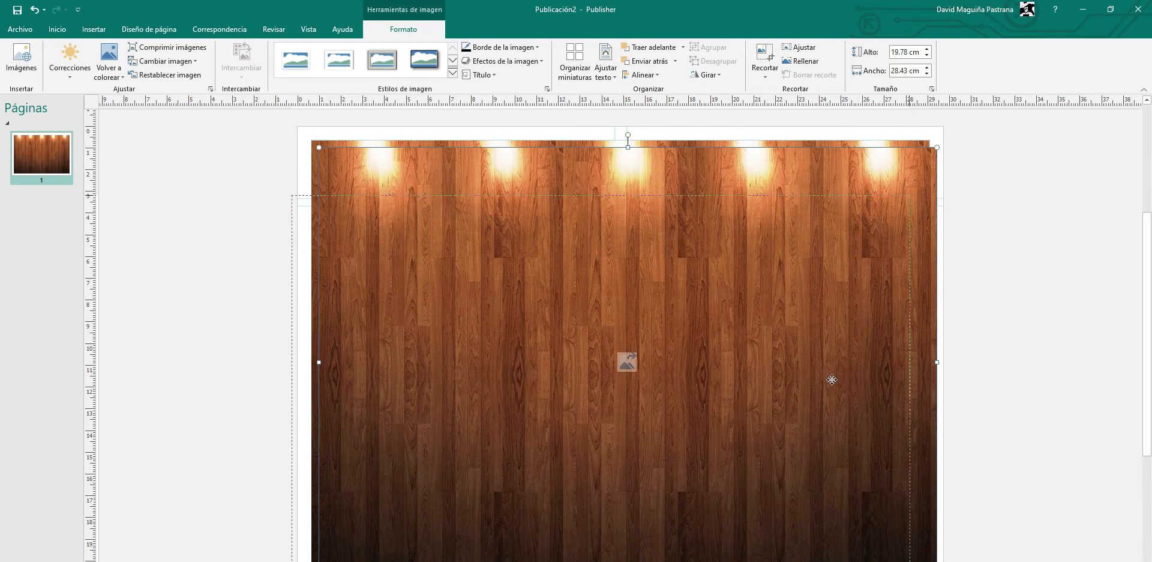
{"action": "left_click_drag", "start_coordinate": [834, 351], "coordinate": [842, 363]}
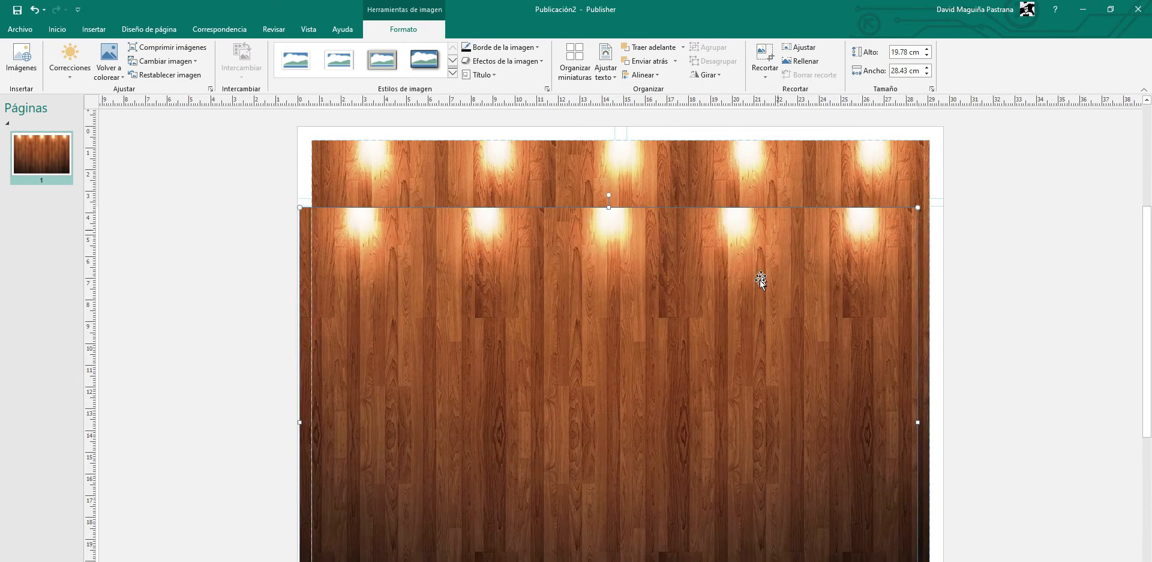
{"action": "left_click_drag", "start_coordinate": [832, 234], "coordinate": [451, 487]}
Step: Crop the original wood picture from its right edge to the left-hand central column guide
{"action": "left_click", "coordinate": [620, 267]}
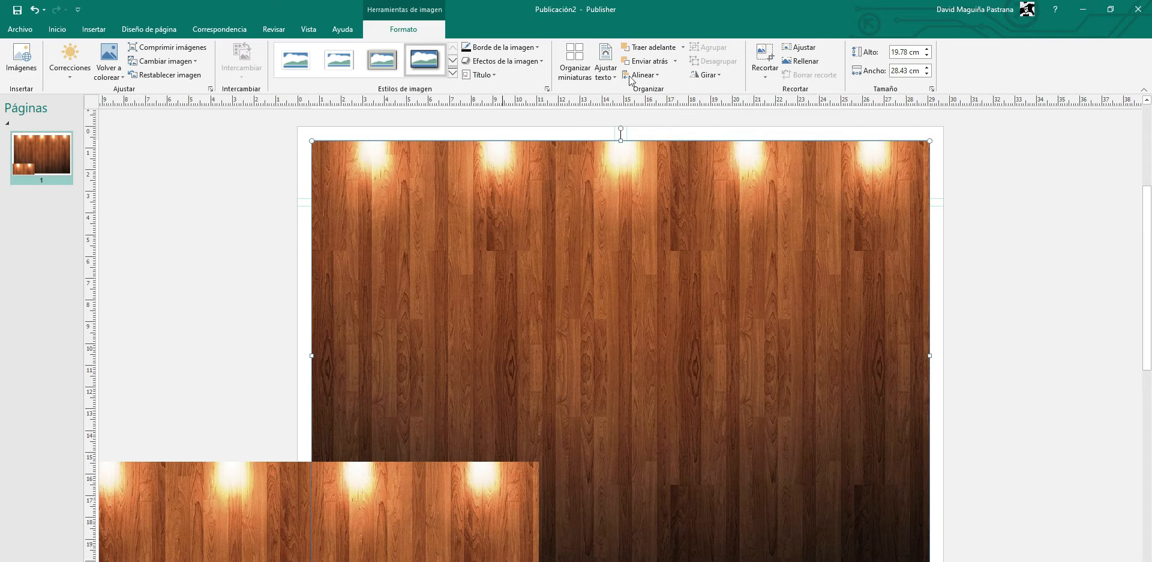
{"action": "left_click", "coordinate": [765, 57]}
{"action": "left_click", "coordinate": [762, 77]}
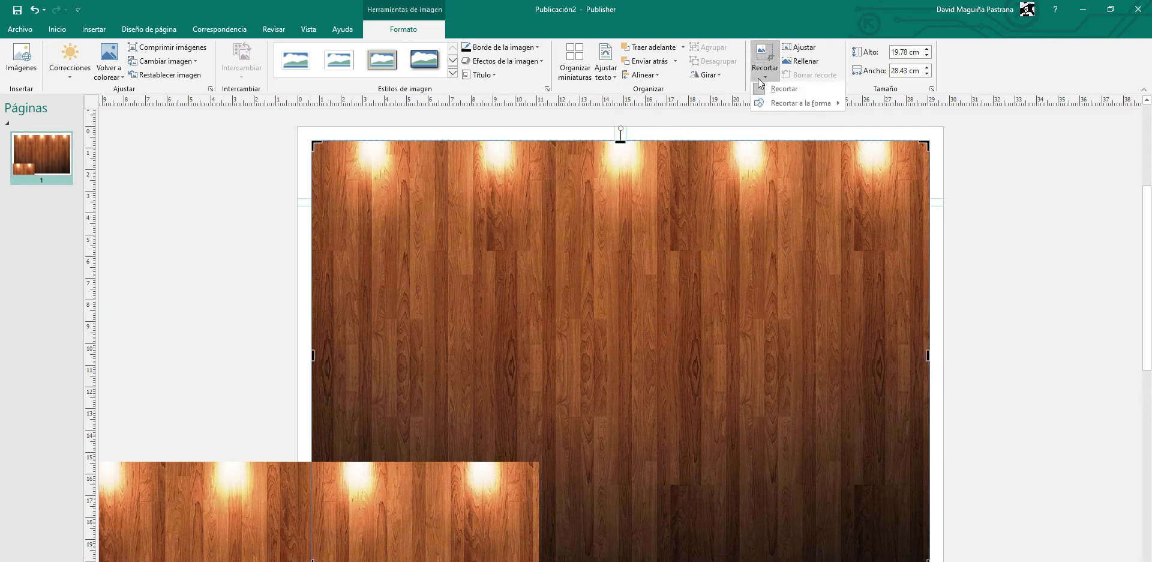
{"action": "left_click", "coordinate": [781, 90]}
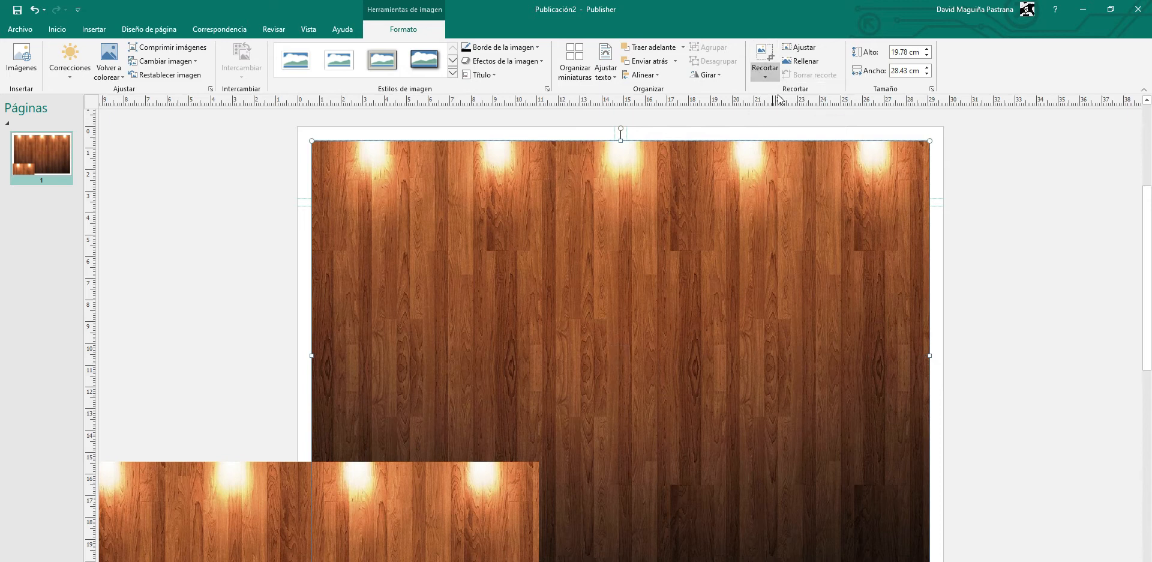
{"action": "left_click", "coordinate": [765, 57]}
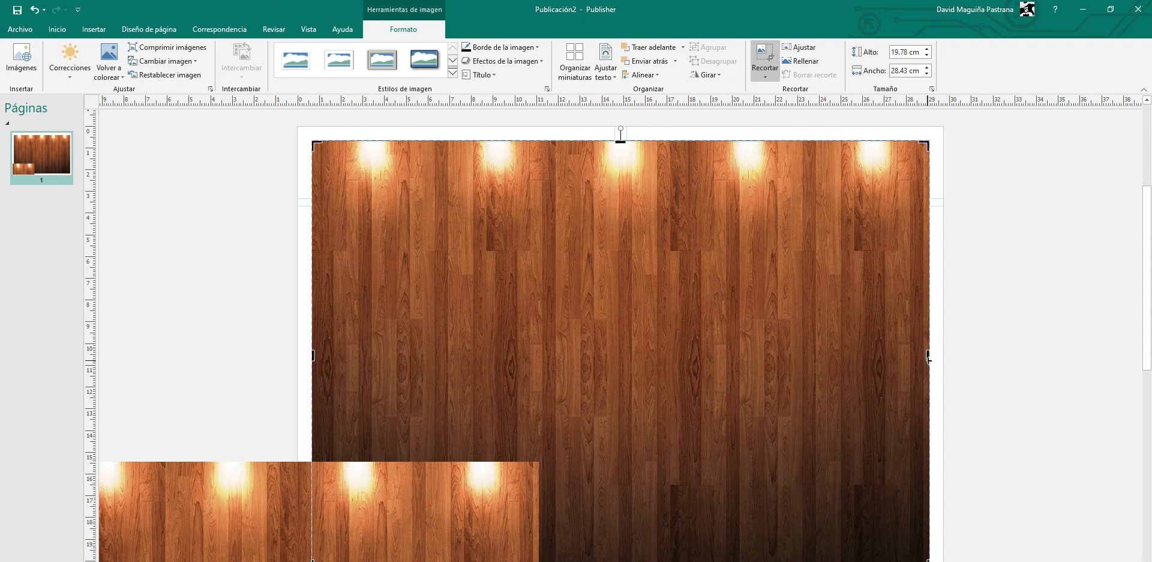
{"action": "left_click_drag", "start_coordinate": [929, 359], "coordinate": [612, 349]}
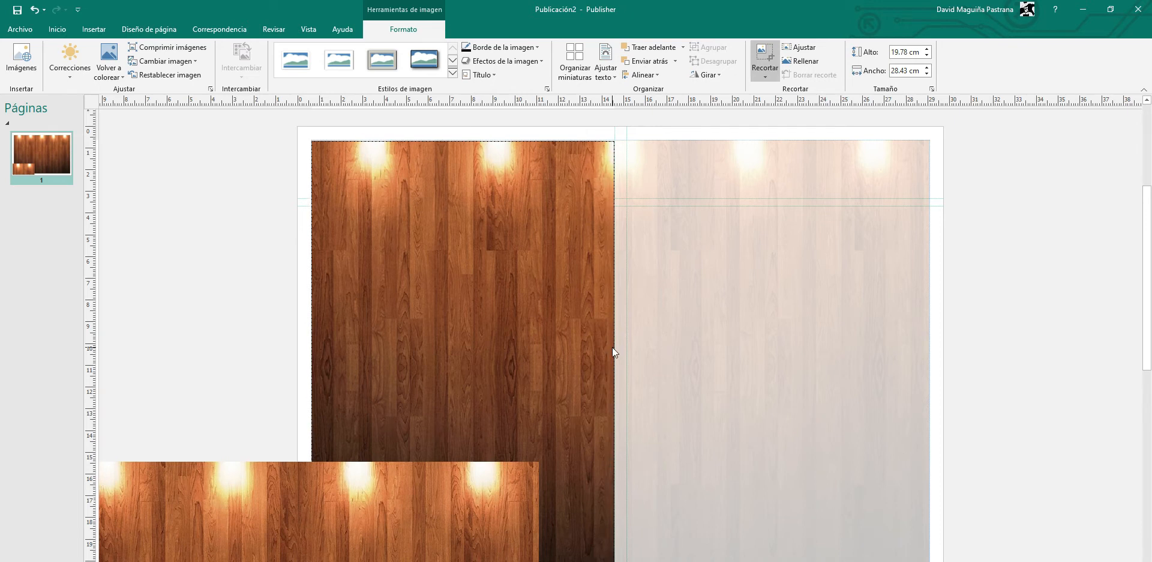
Step: Move the duplicate wood picture onto the page margins and crop its left edge to the right-hand central column guide
{"action": "left_click", "coordinate": [1024, 215]}
{"action": "left_click", "coordinate": [510, 235]}
{"action": "left_click_drag", "start_coordinate": [234, 543], "coordinate": [635, 203]}
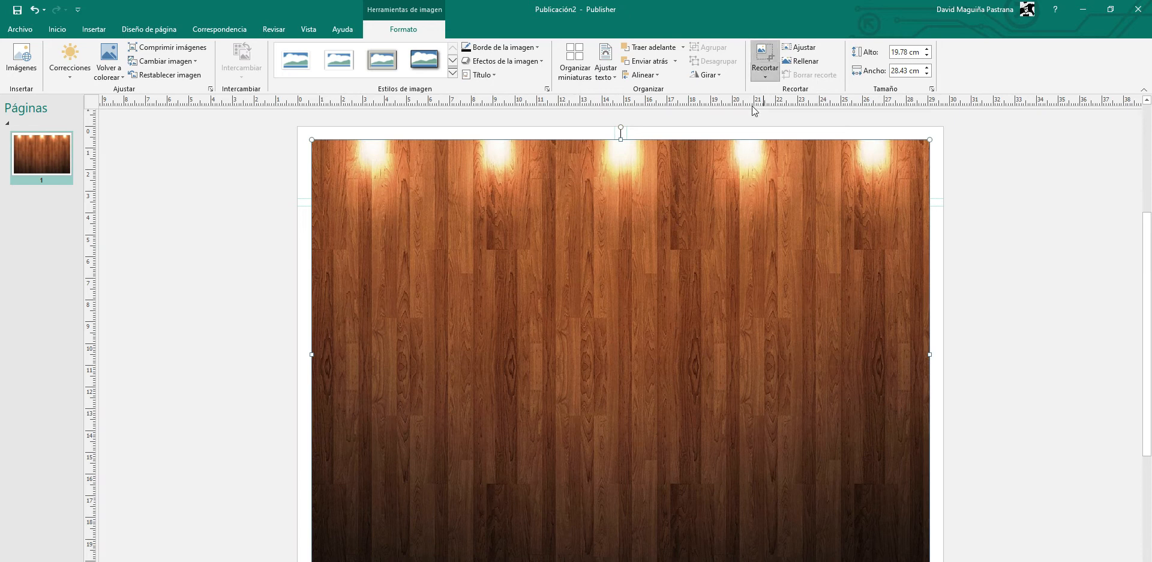
{"action": "left_click_drag", "start_coordinate": [560, 338], "coordinate": [629, 334]}
{"action": "left_click", "coordinate": [1025, 254]}
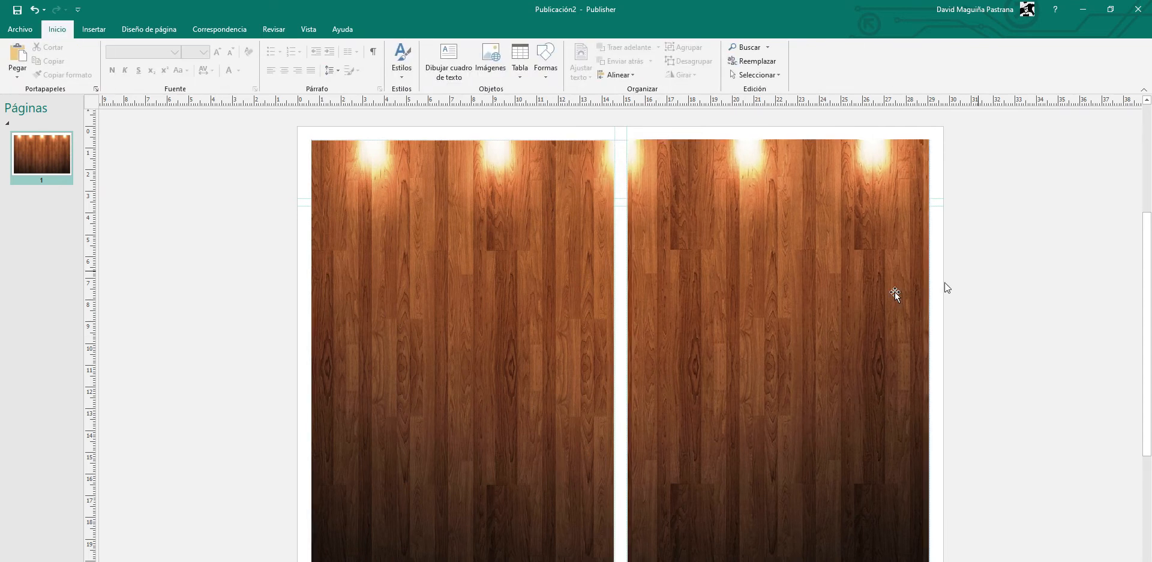
Step: Insert another uncropped copy of the wood picture over the two cropped panels
{"action": "left_click", "coordinate": [668, 287]}
{"action": "left_click", "coordinate": [501, 245]}
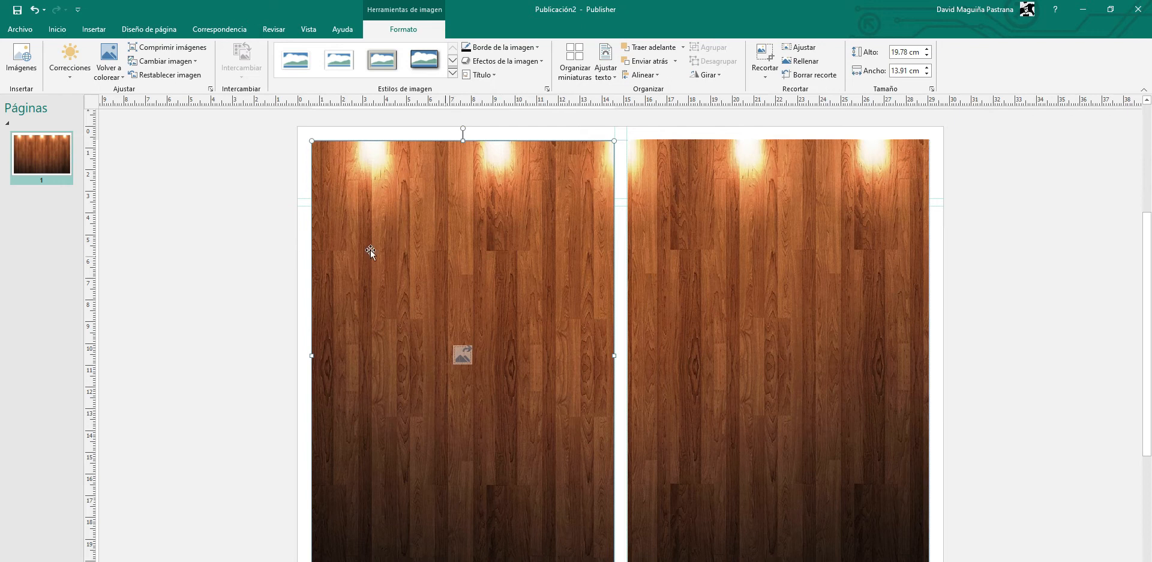
{"action": "key", "text": "Escape"}
{"action": "left_click", "coordinate": [94, 30]}
{"action": "left_click", "coordinate": [128, 57]}
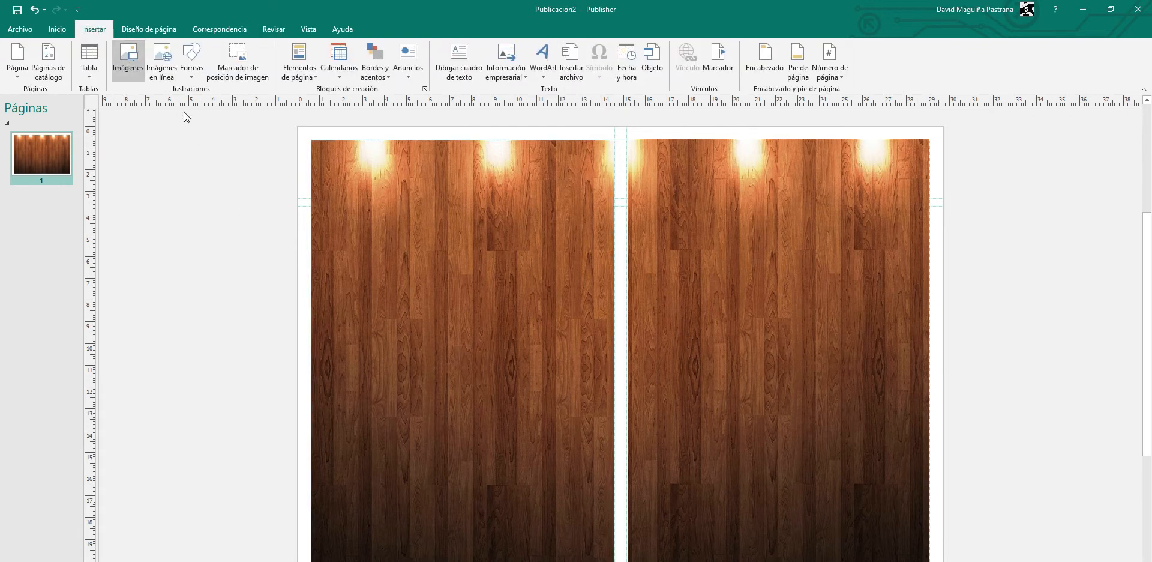
{"action": "scroll", "coordinate": [316, 204], "scroll_direction": "down", "scroll_amount": 5}
{"action": "double_click", "coordinate": [174, 257]}
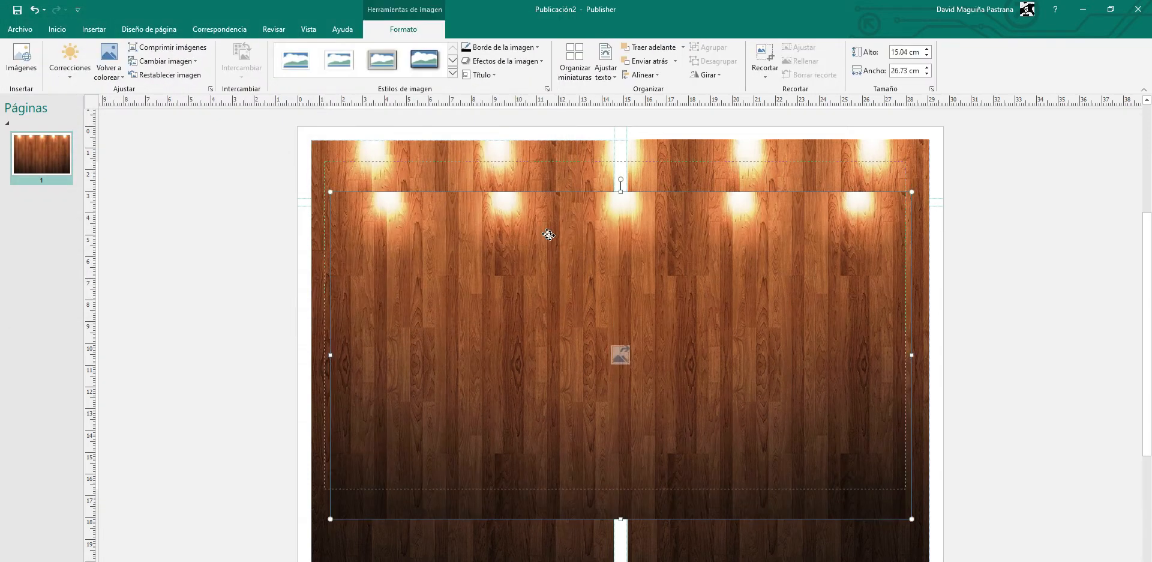
Step: Try fitting the new wood picture to the left panel by squeezing it to about 13.67 cm wide, and undo the insertion
{"action": "left_click_drag", "start_coordinate": [935, 510], "coordinate": [900, 488]}
{"action": "left_click_drag", "start_coordinate": [618, 313], "coordinate": [822, 385]}
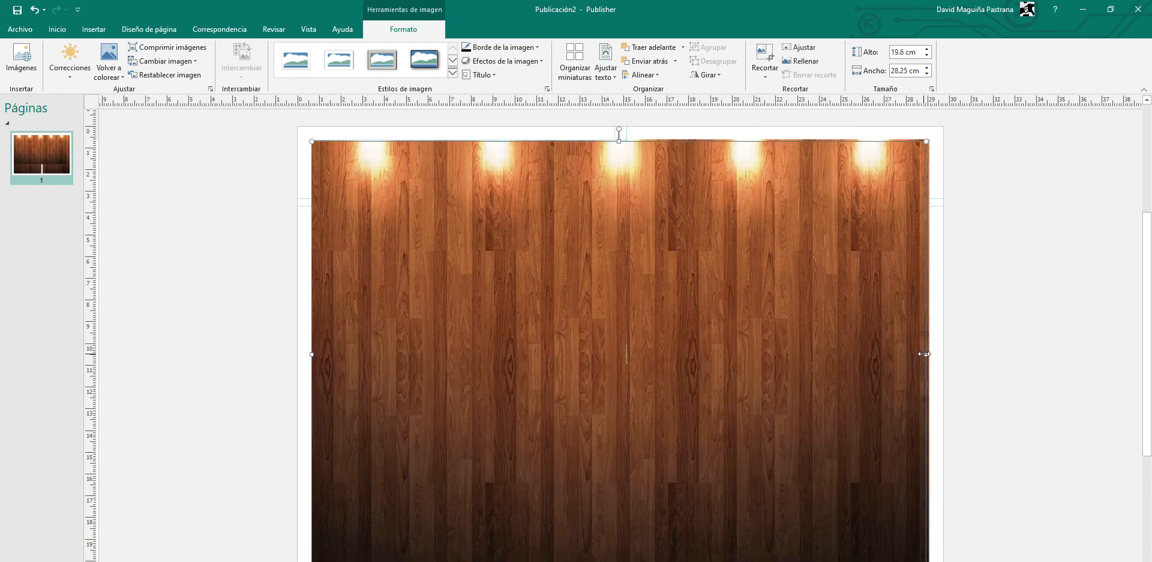
{"action": "left_click_drag", "start_coordinate": [614, 332], "coordinate": [607, 329]}
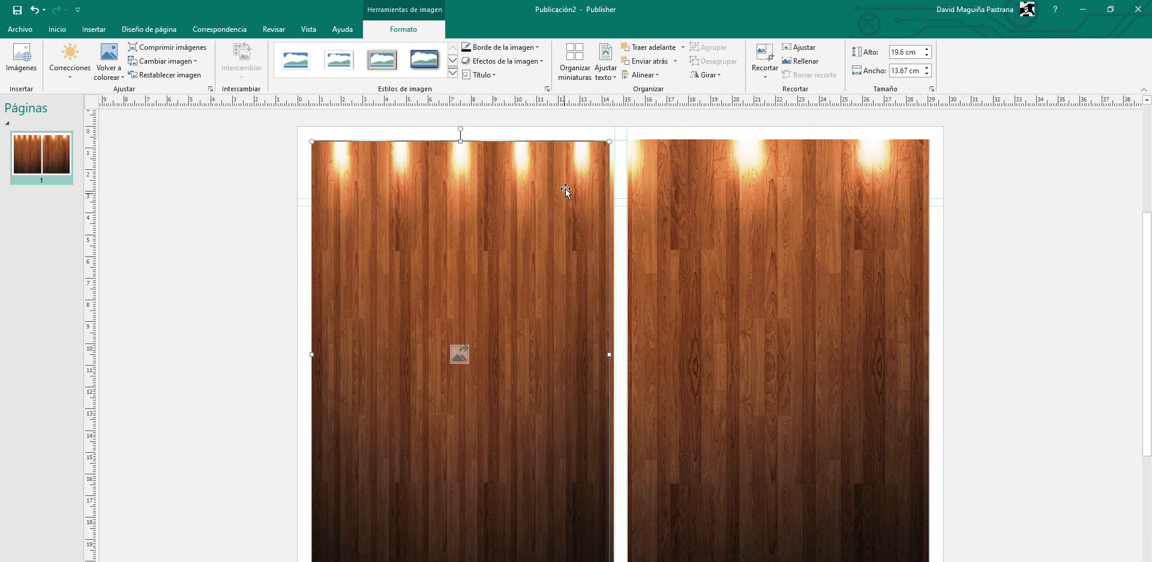
{"action": "key", "text": "ctrl+z"}
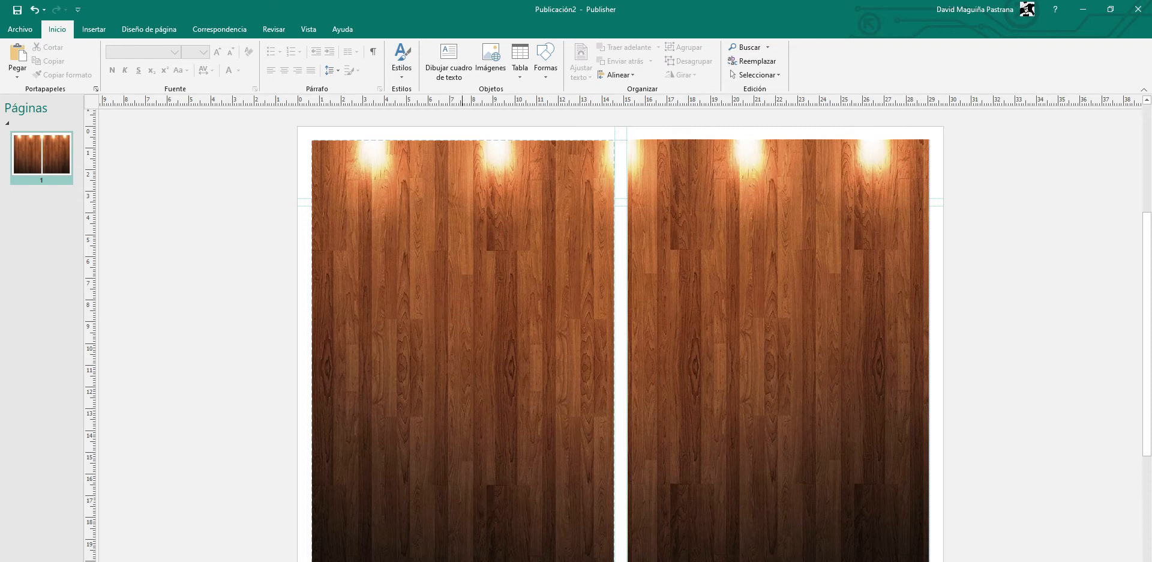
Step: Switch to Chrome and search Google Images for "logo rustica png"
{"action": "key", "text": "alt+Tab"}
{"action": "left_click_drag", "start_coordinate": [223, 86], "coordinate": [5, 97]}
{"action": "type", "text": "logo rus"}
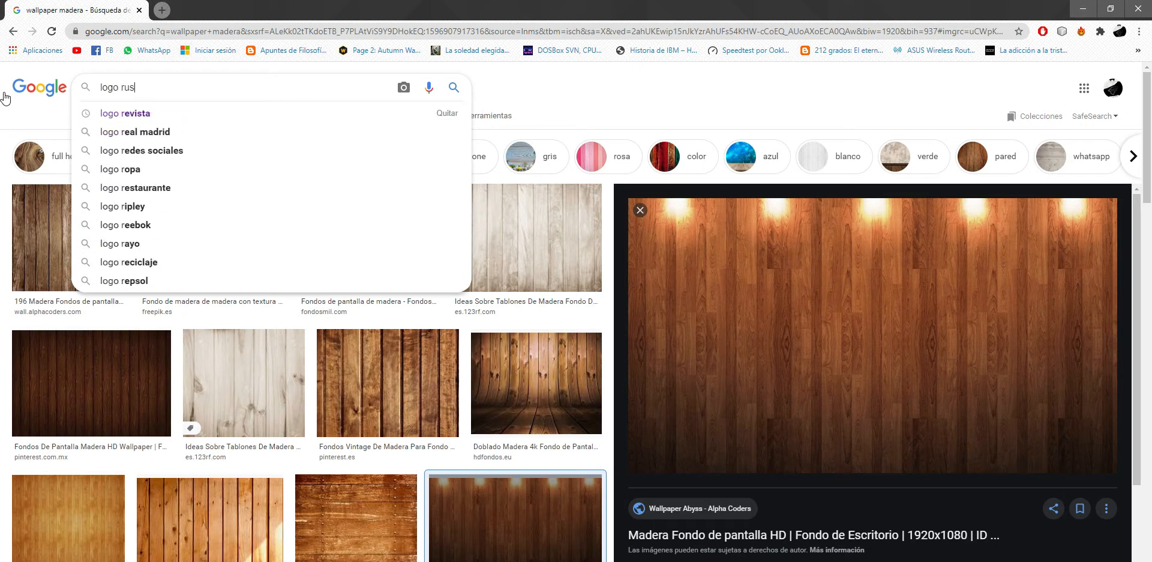
{"action": "type", "text": "tica png"}
{"action": "key", "text": "Return"}
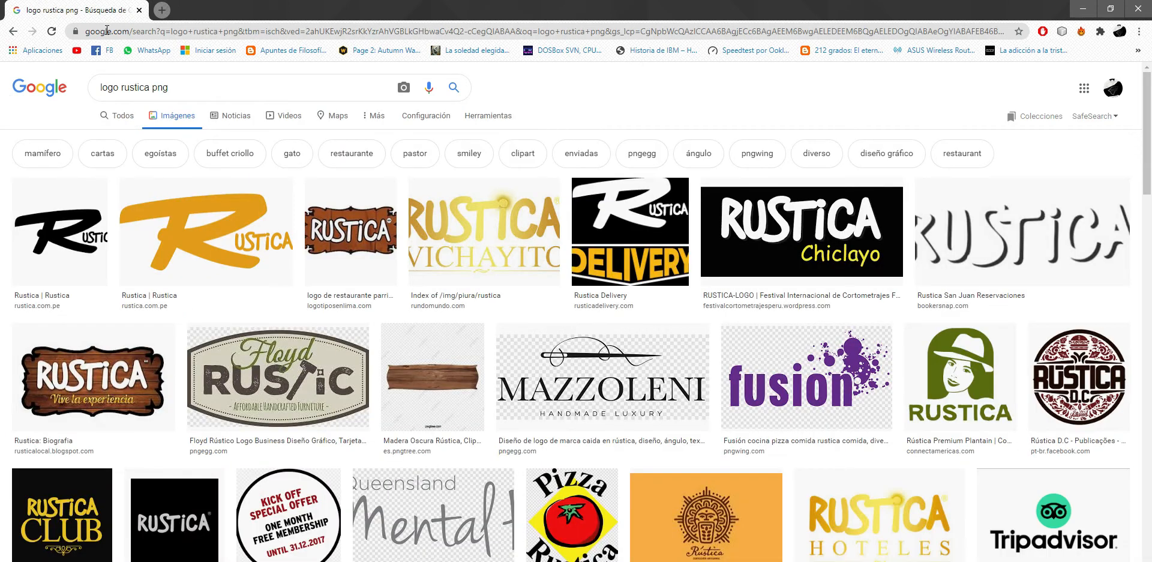
Step: Save the orange Rustica logo from rustica.com.pe as a PNG named "rustica" in the Escritorio folder
{"action": "left_click", "coordinate": [199, 226]}
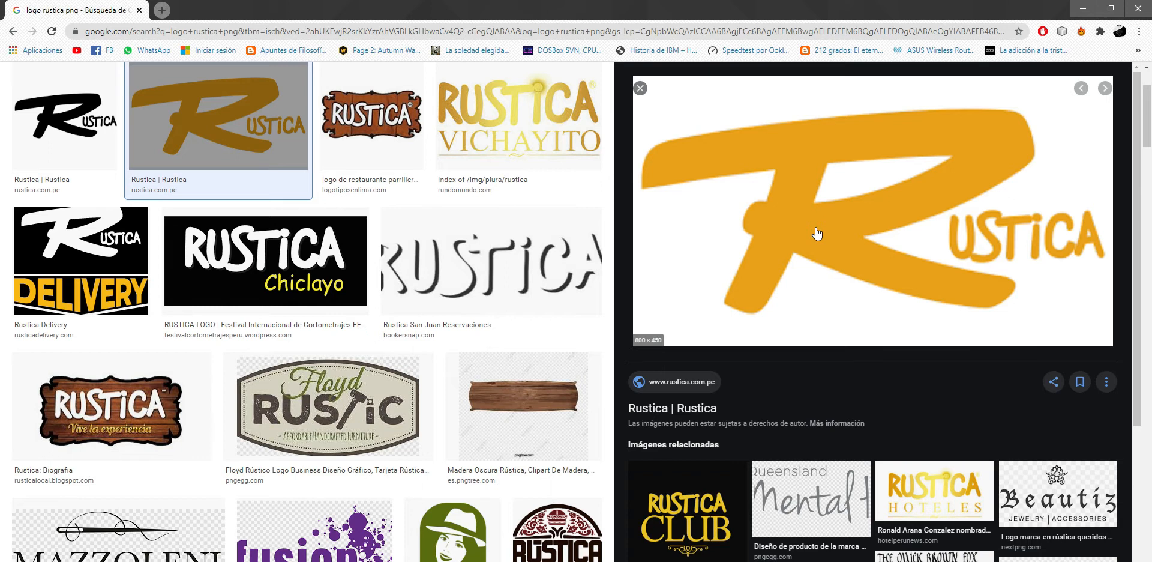
{"action": "right_click", "coordinate": [818, 233]}
{"action": "left_click", "coordinate": [858, 353]}
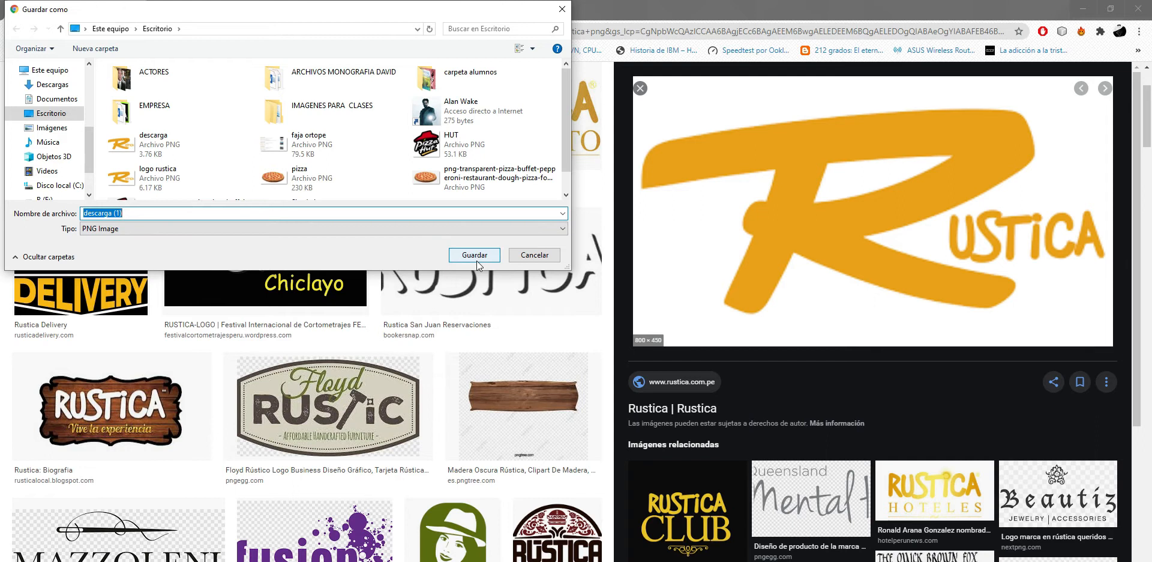
{"action": "left_click", "coordinate": [531, 259]}
{"action": "left_click", "coordinate": [239, 211]}
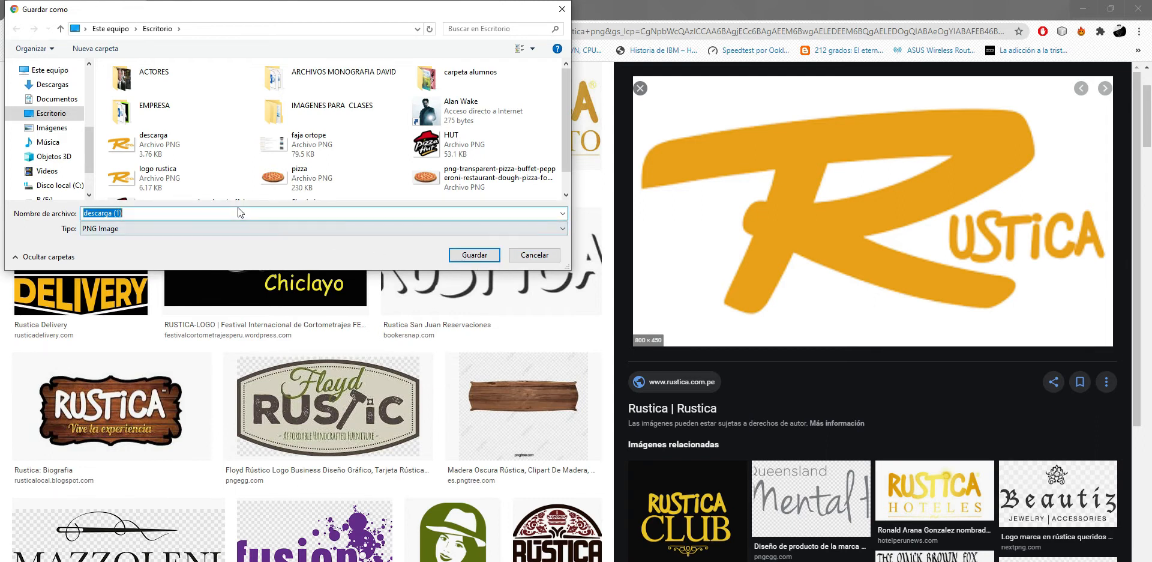
{"action": "type", "text": "ru"}
{"action": "key", "text": "Return"}
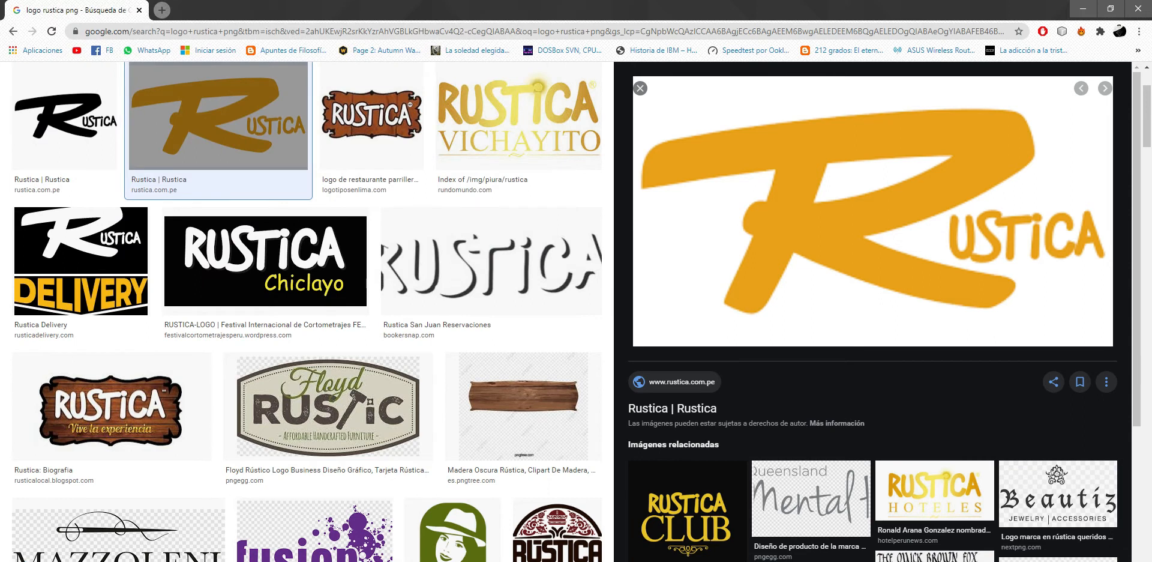
Step: Open Word, create a blank document and set its page colour to standard green
{"action": "key", "text": "super"}
{"action": "left_click", "coordinate": [120, 407]}
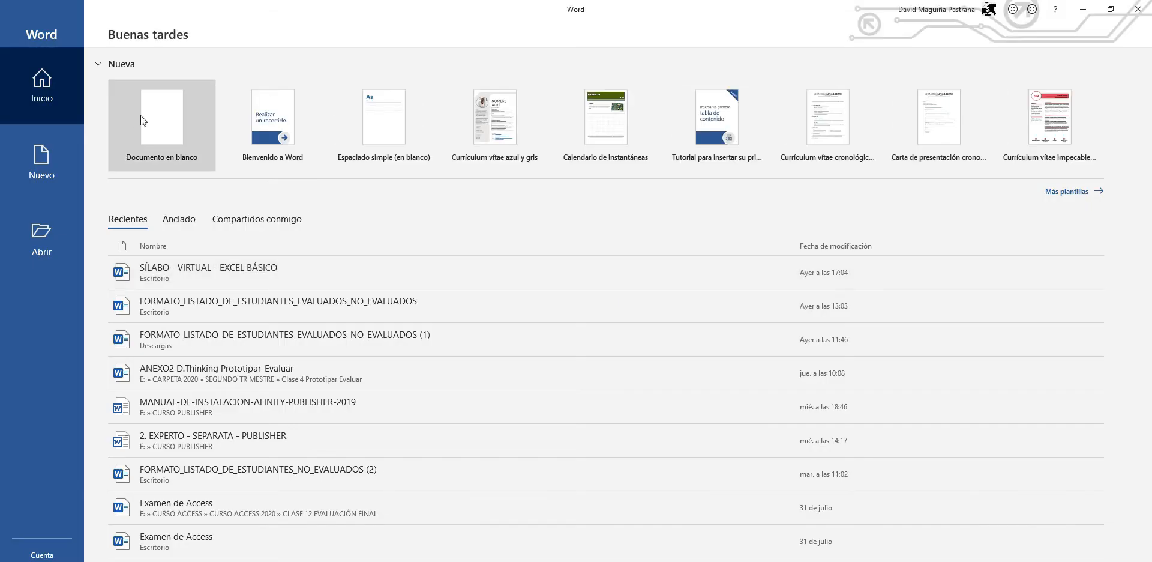
{"action": "left_click", "coordinate": [143, 120]}
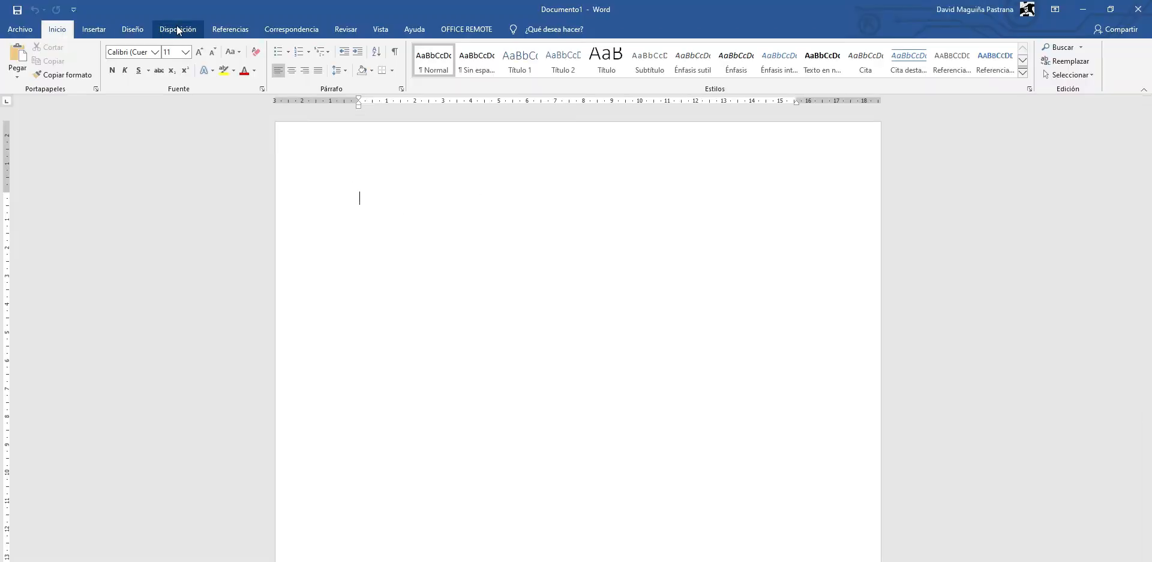
{"action": "left_click", "coordinate": [178, 30]}
{"action": "left_click", "coordinate": [133, 29]}
{"action": "left_click", "coordinate": [1055, 66]}
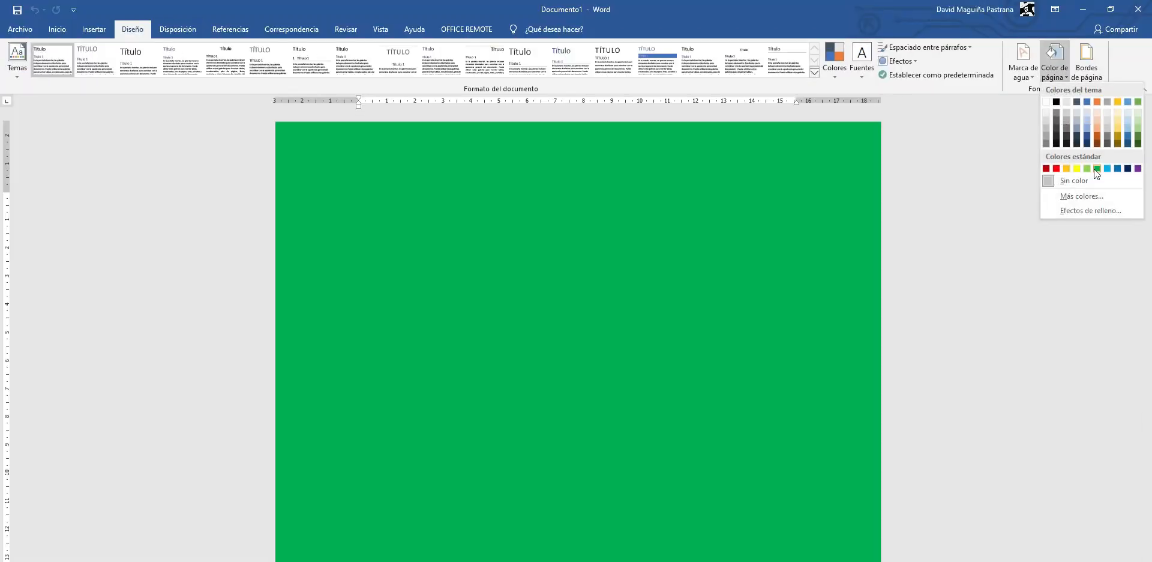
{"action": "left_click", "coordinate": [1097, 168]}
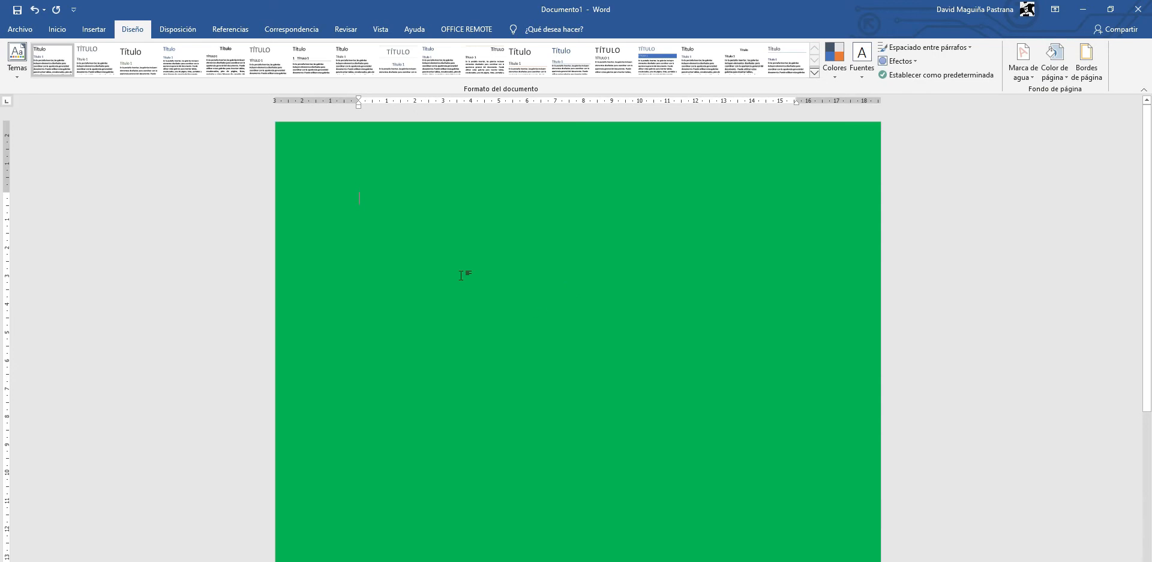
Step: Insert the rustica image from the Escritorio folder and enlarge it to about 7.06 cm high and 12.62 cm wide
{"action": "left_click", "coordinate": [93, 30]}
{"action": "left_click", "coordinate": [156, 60]}
{"action": "left_click", "coordinate": [210, 105]}
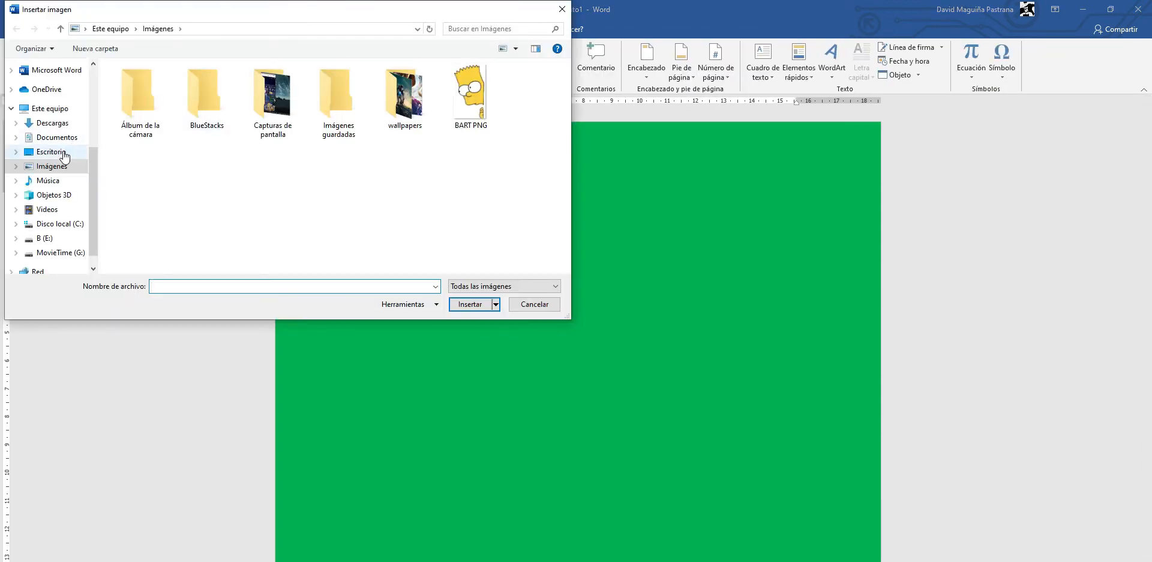
{"action": "left_click", "coordinate": [65, 157]}
{"action": "scroll", "coordinate": [279, 205], "scroll_direction": "down", "scroll_amount": 5}
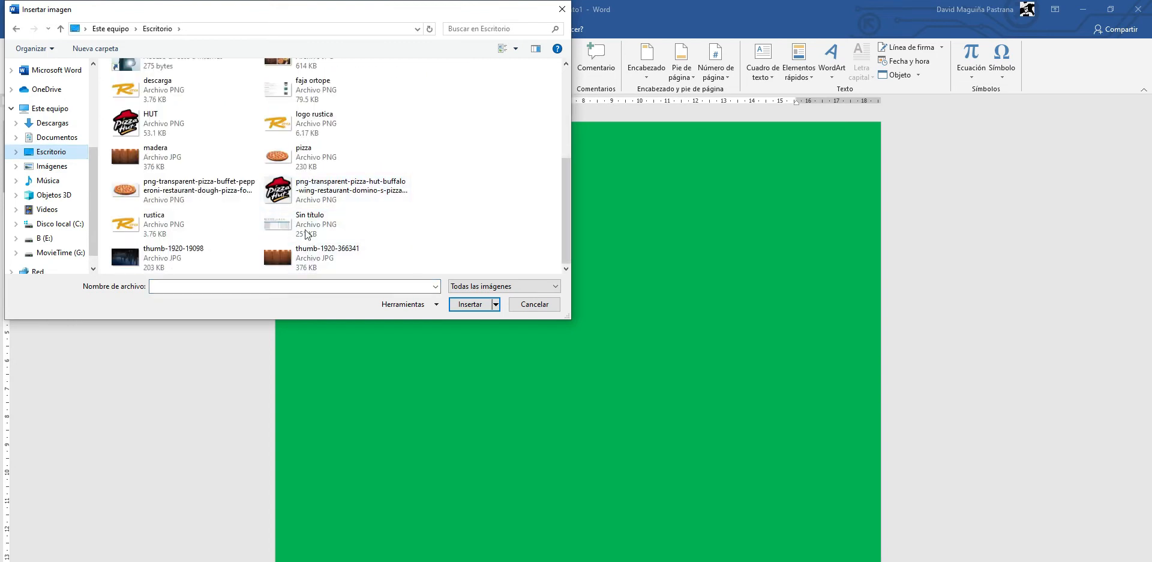
{"action": "double_click", "coordinate": [197, 224]}
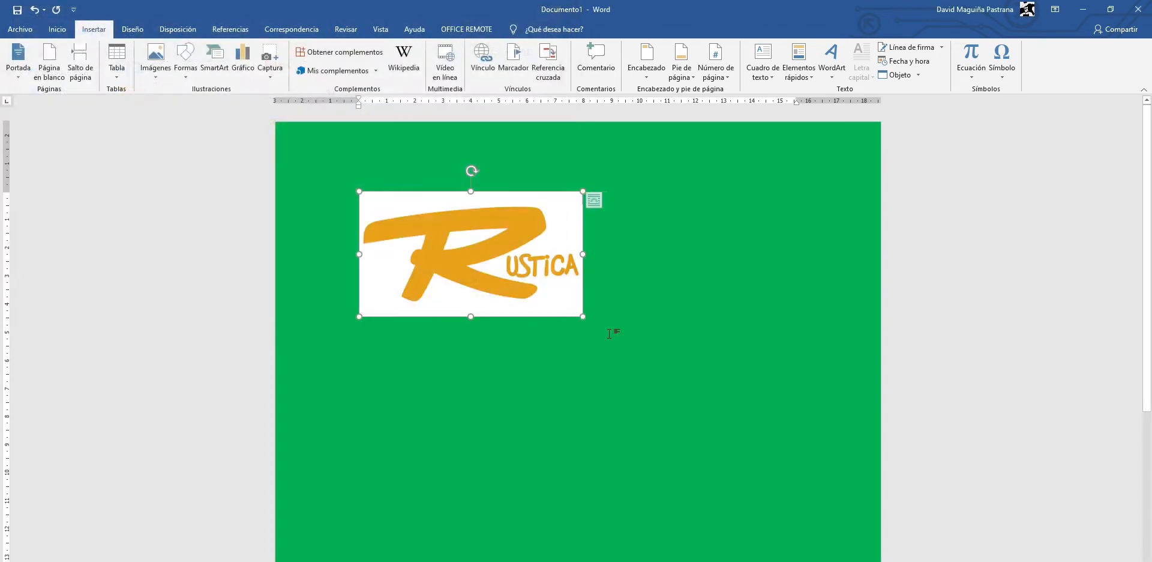
{"action": "left_click_drag", "start_coordinate": [657, 384], "coordinate": [671, 390]}
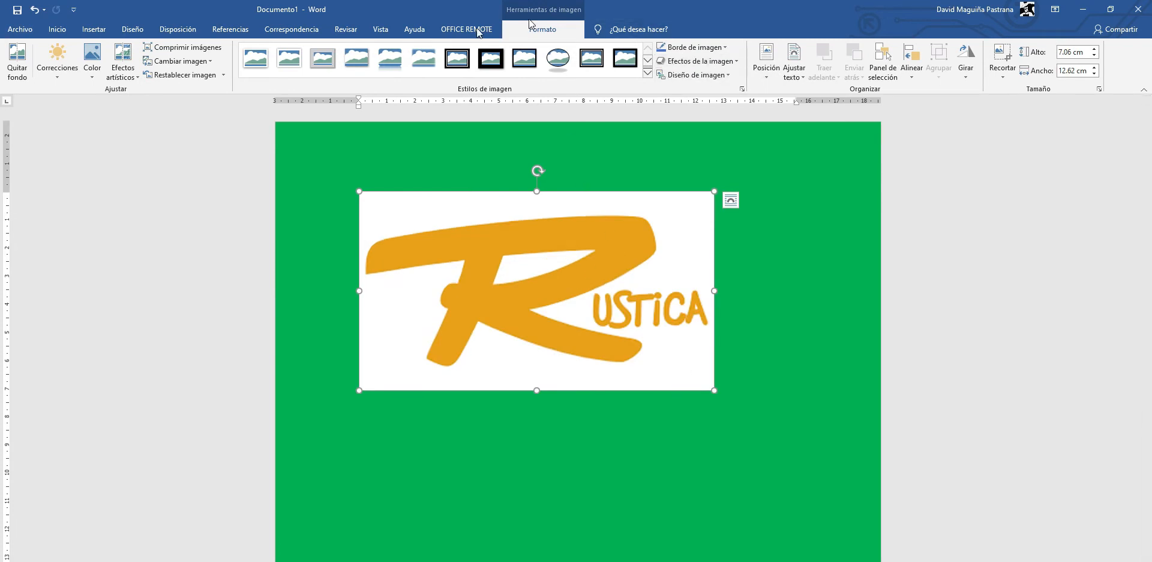
Step: Start removing the logo's background and widen the detection area to the picture's full width
{"action": "left_click", "coordinate": [20, 77]}
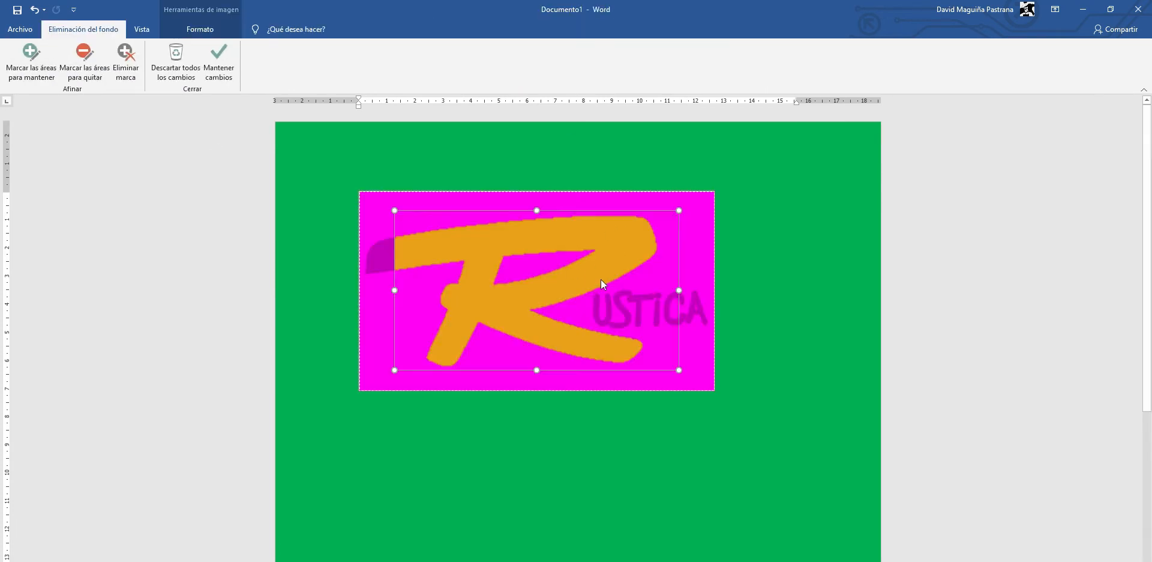
{"action": "left_click_drag", "start_coordinate": [393, 290], "coordinate": [359, 290]}
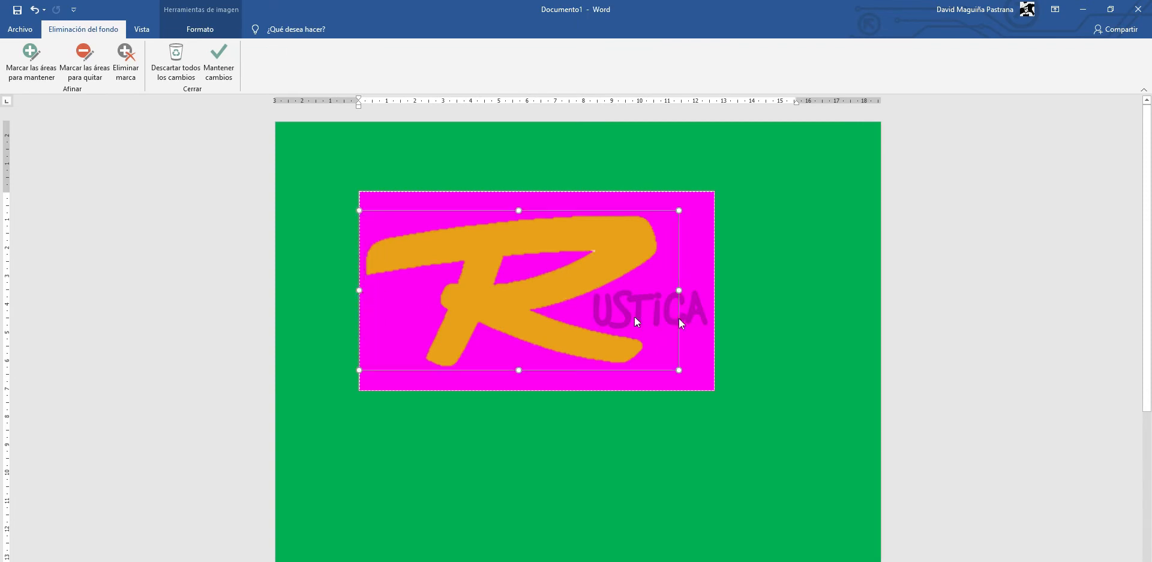
{"action": "left_click_drag", "start_coordinate": [680, 290], "coordinate": [714, 290]}
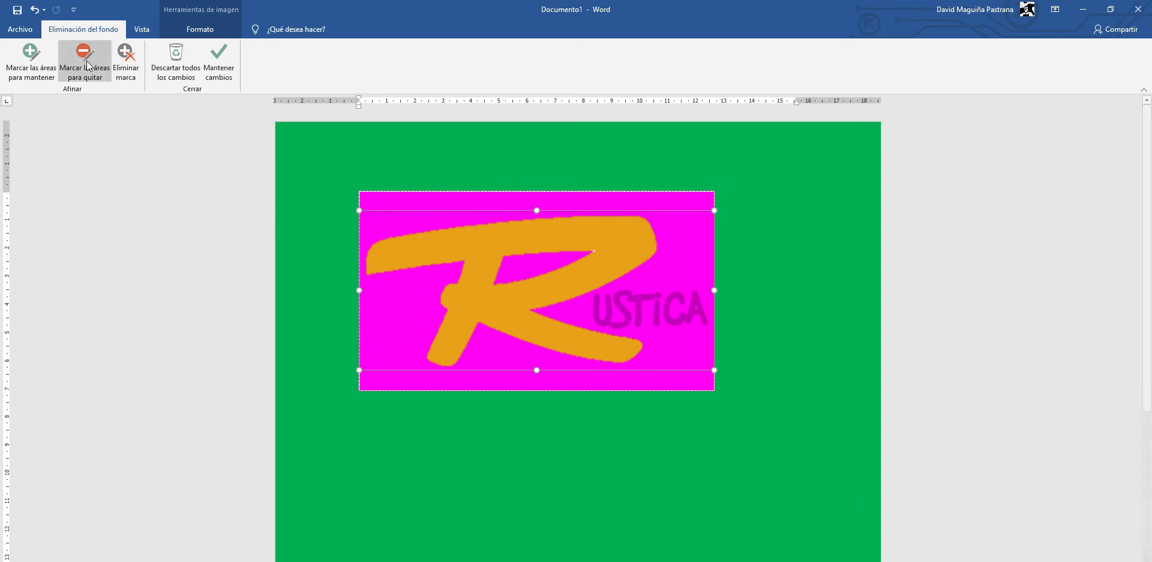
Step: Mark the "USTICA" letters as areas to keep and apply the background removal
{"action": "left_click", "coordinate": [31, 60]}
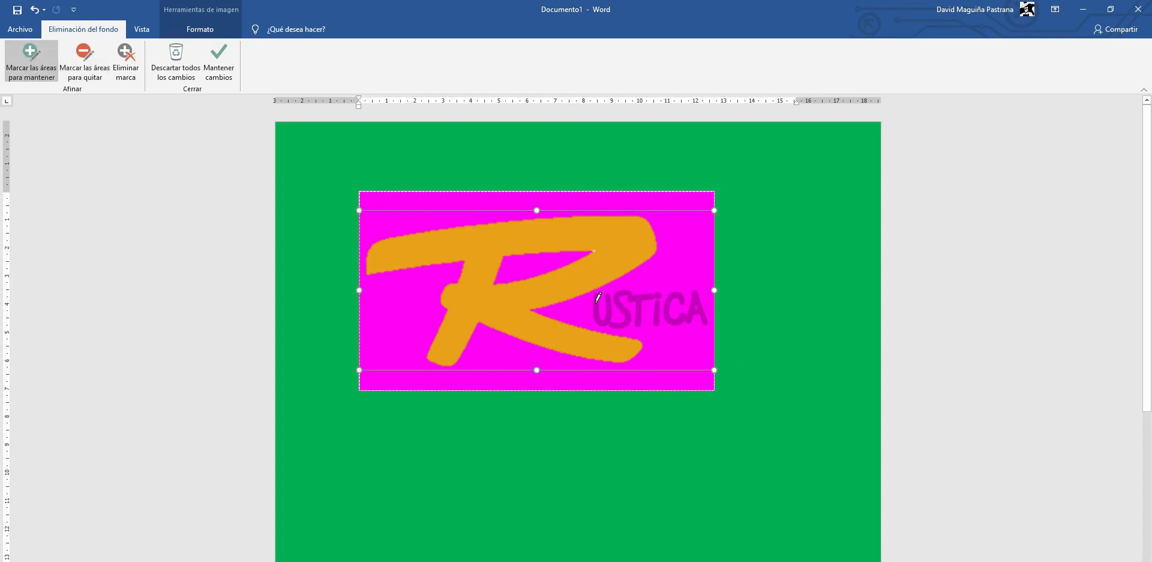
{"action": "left_click_drag", "start_coordinate": [595, 311], "coordinate": [647, 310]}
{"action": "left_click", "coordinate": [658, 315]}
{"action": "left_click", "coordinate": [677, 297]}
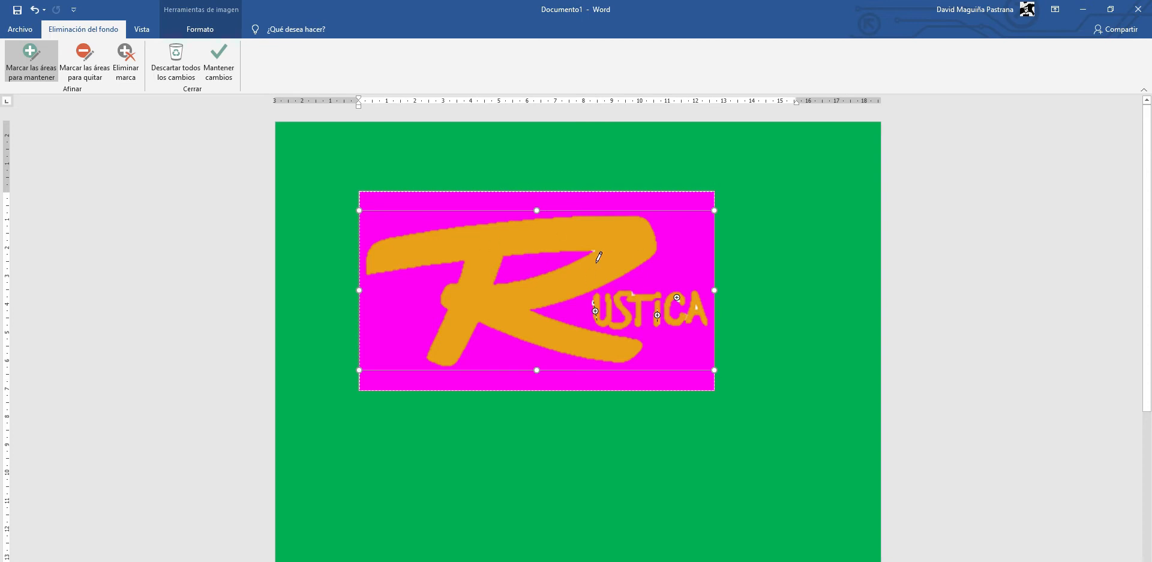
{"action": "left_click", "coordinate": [85, 60]}
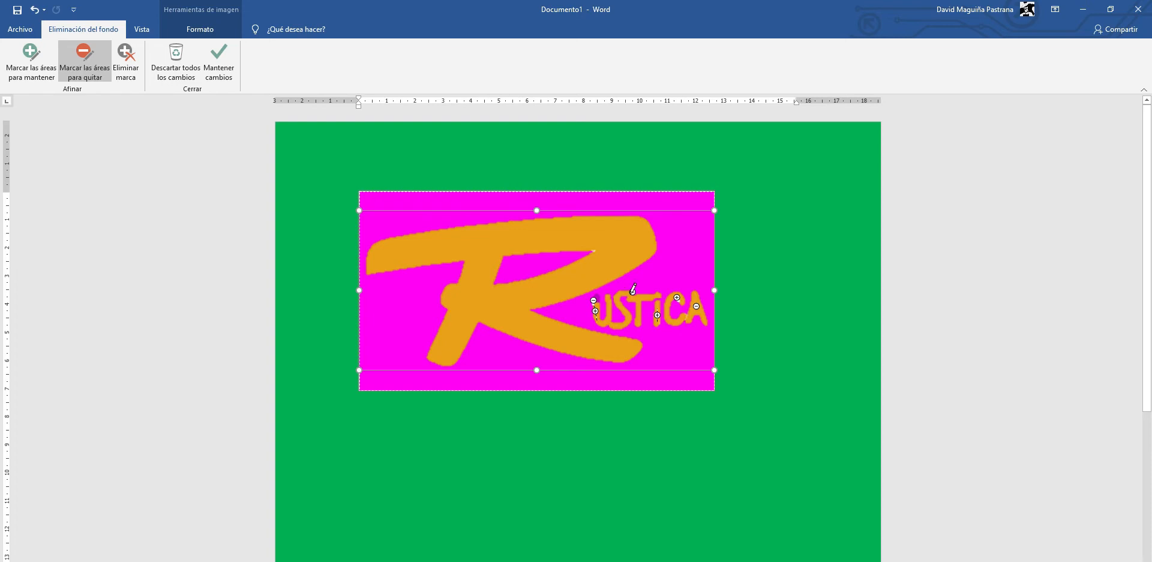
{"action": "left_click", "coordinate": [218, 60]}
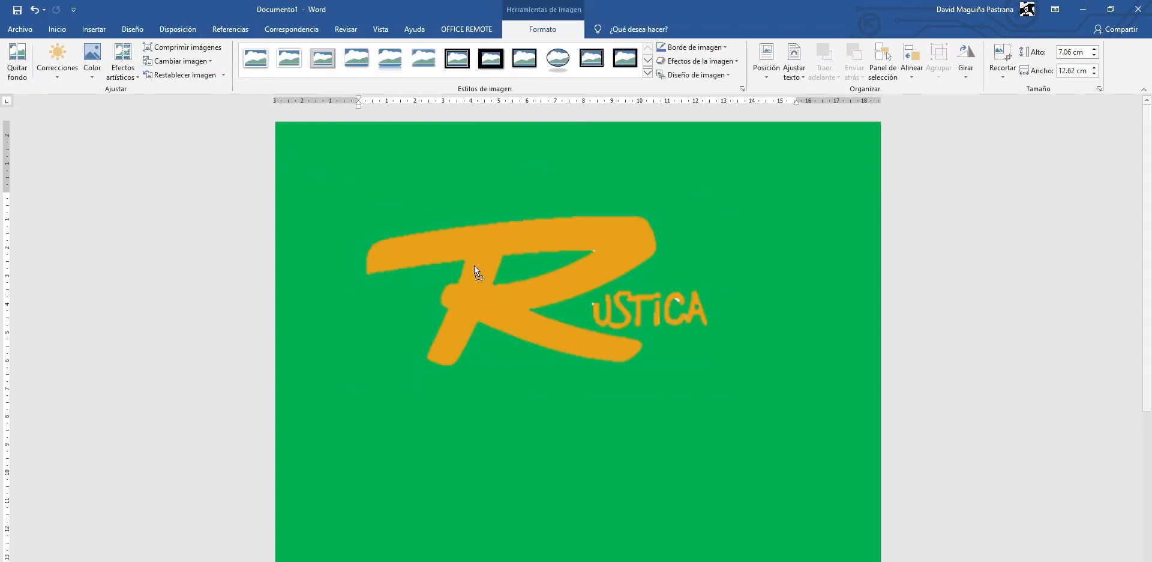
Step: Save the background-free logo as a PNG picture named "rustica sin fondo" in the Escritorio folder
{"action": "right_click", "coordinate": [521, 293]}
{"action": "left_click", "coordinate": [577, 375]}
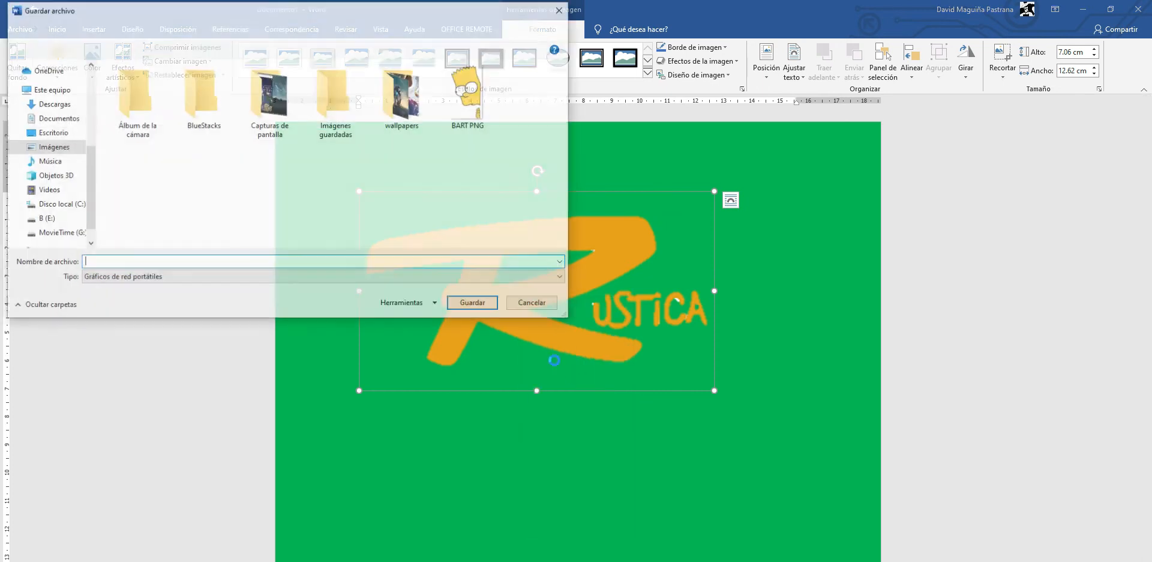
{"action": "scroll", "coordinate": [66, 138], "scroll_direction": "up", "scroll_amount": 5}
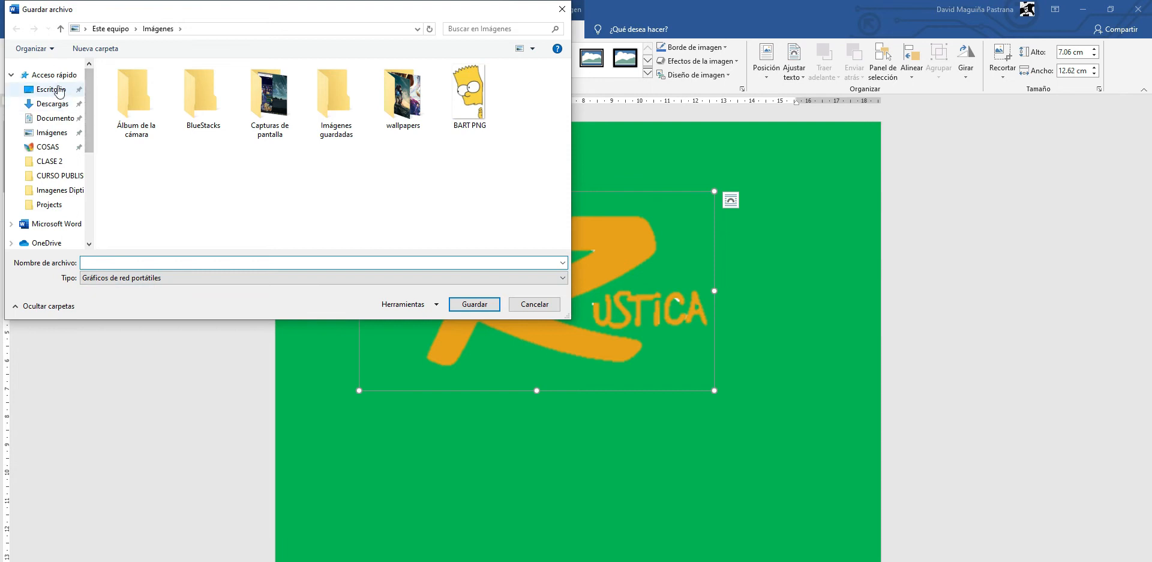
{"action": "left_click", "coordinate": [59, 90]}
{"action": "left_click", "coordinate": [132, 263]}
{"action": "type", "text": "rustica sin fondo"}
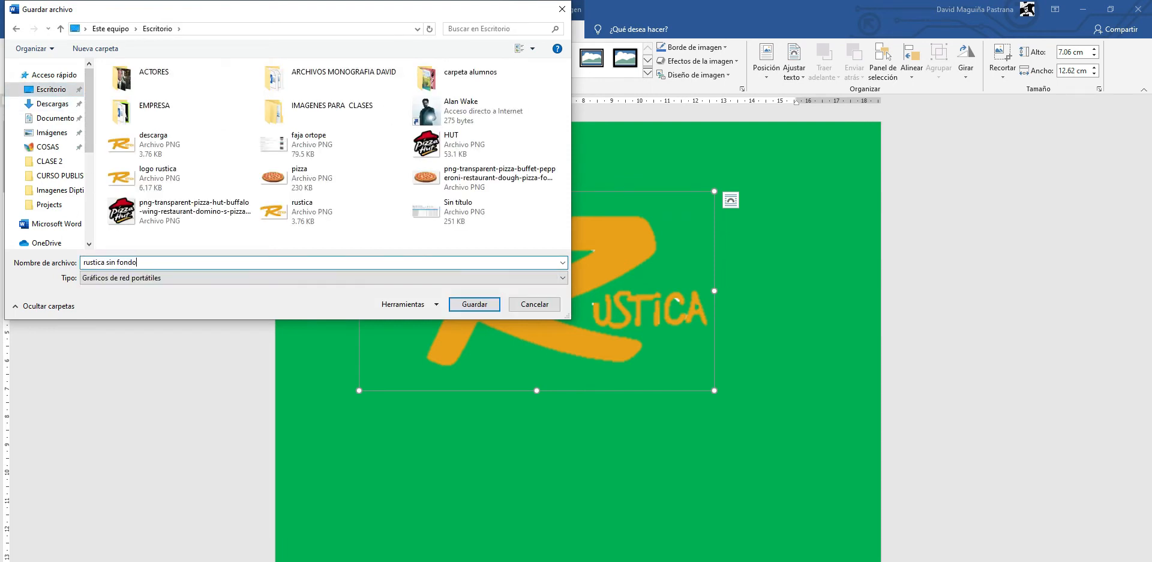
{"action": "key", "text": "Return"}
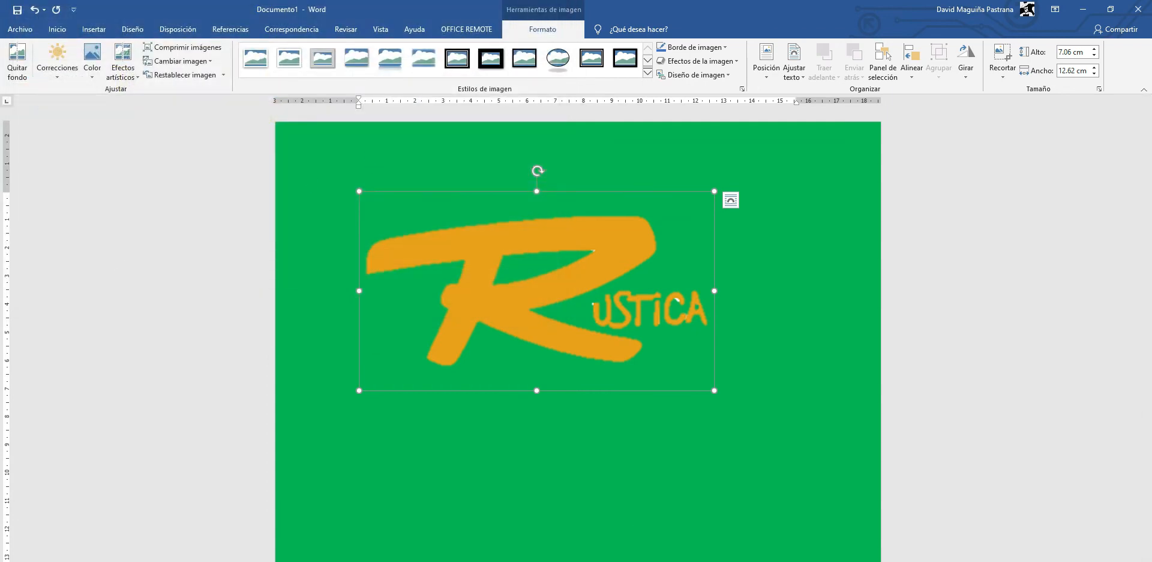
Step: Switch to Publisher and insert the "rustica sin fondo" picture from the Escritorio folder into the brochure
{"action": "left_click", "coordinate": [609, 546]}
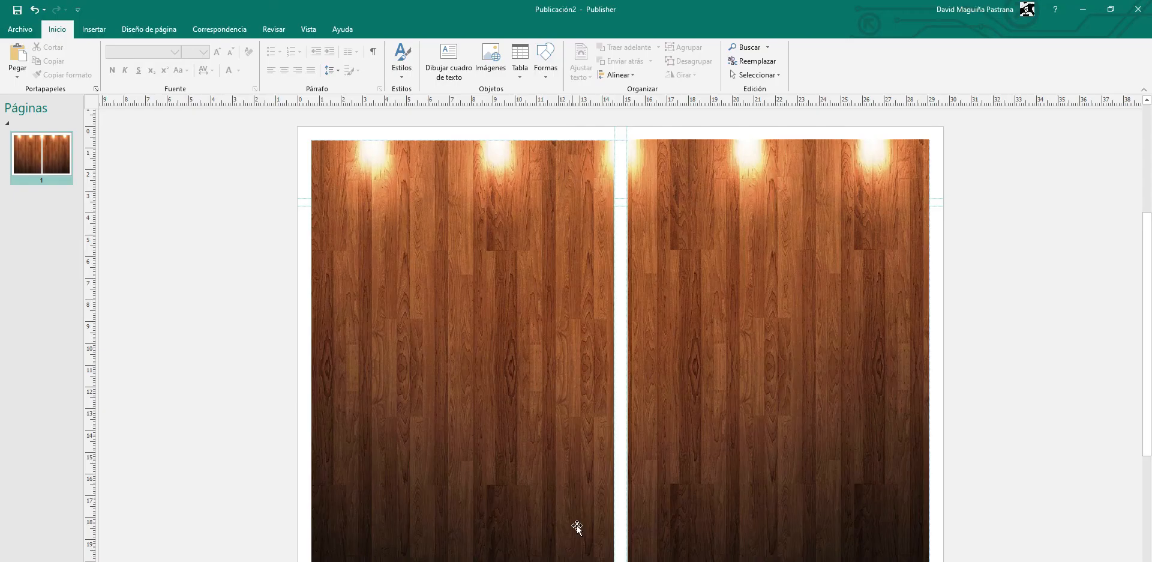
{"action": "left_click", "coordinate": [91, 29]}
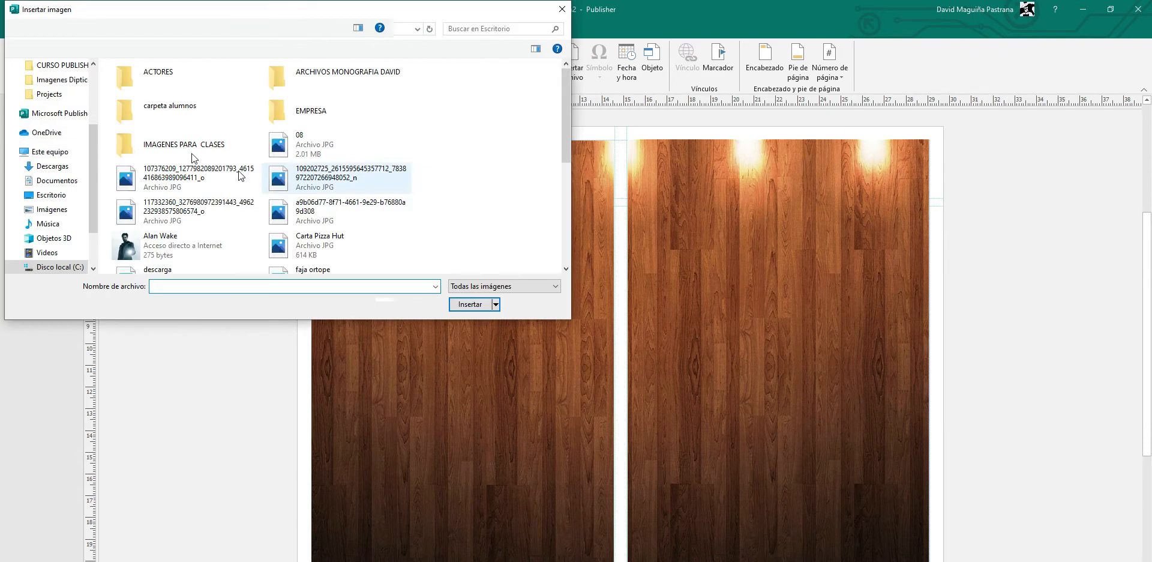
{"action": "left_click", "coordinate": [312, 243]}
{"action": "scroll", "coordinate": [258, 210], "scroll_direction": "down", "scroll_amount": 2}
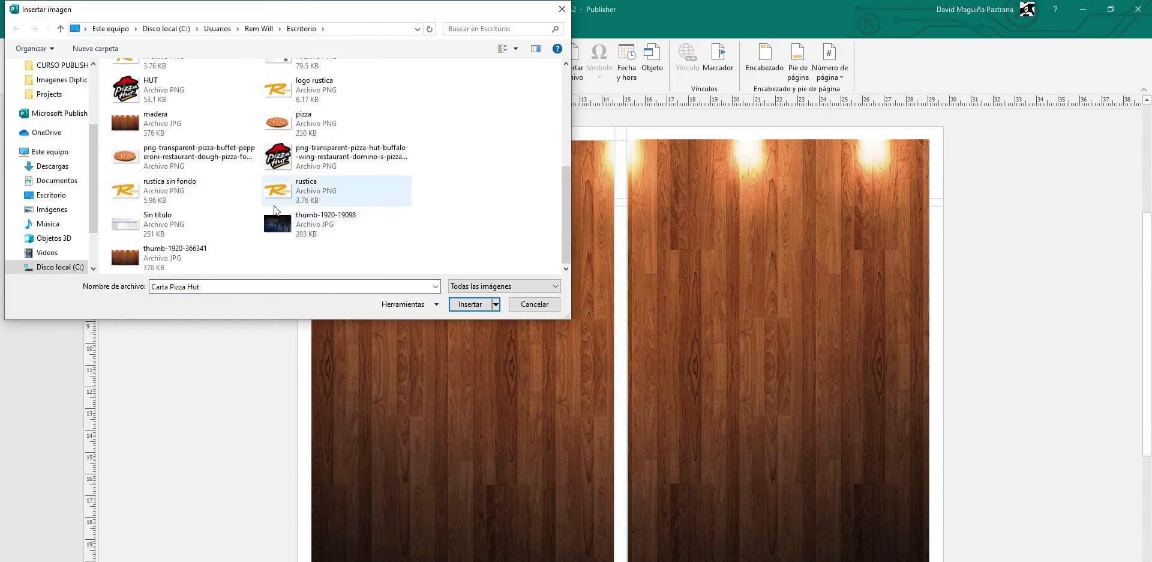
{"action": "double_click", "coordinate": [207, 195]}
Step: Enlarge the Rustica logo to about 6.02 cm high and 10.75 cm wide and place it near the top of the left panel
{"action": "left_click_drag", "start_coordinate": [603, 339], "coordinate": [441, 210]}
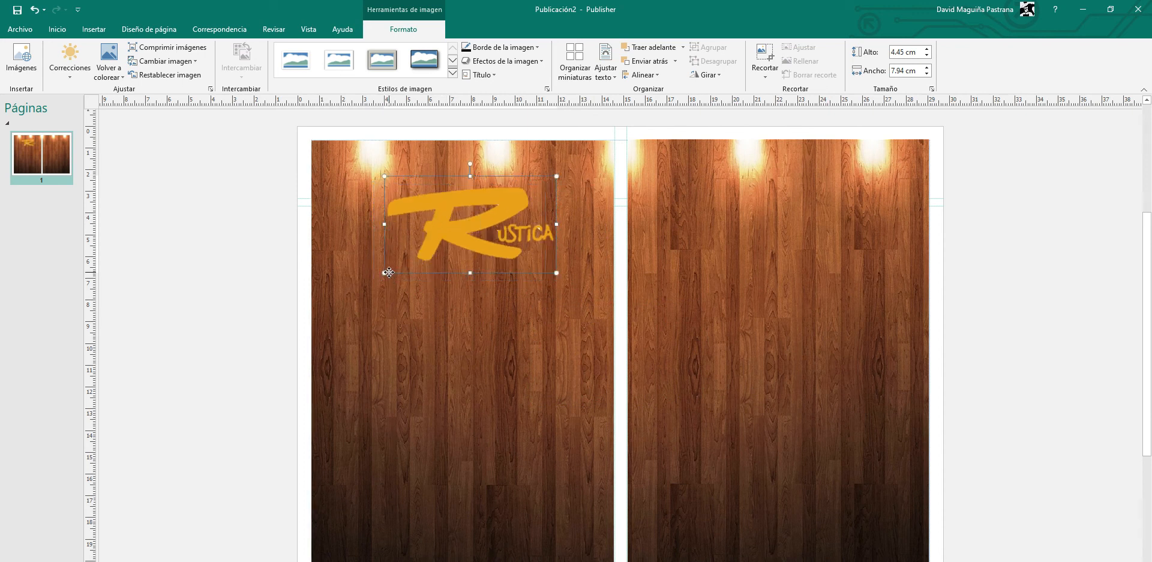
{"action": "left_click_drag", "start_coordinate": [385, 272], "coordinate": [323, 306]}
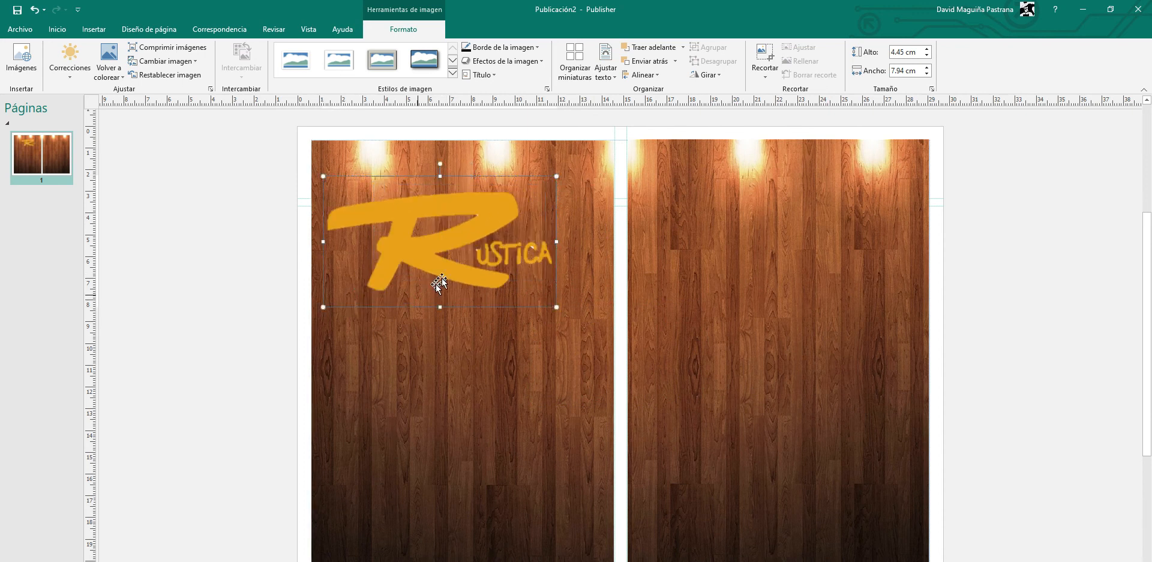
{"action": "left_click_drag", "start_coordinate": [447, 276], "coordinate": [472, 270]}
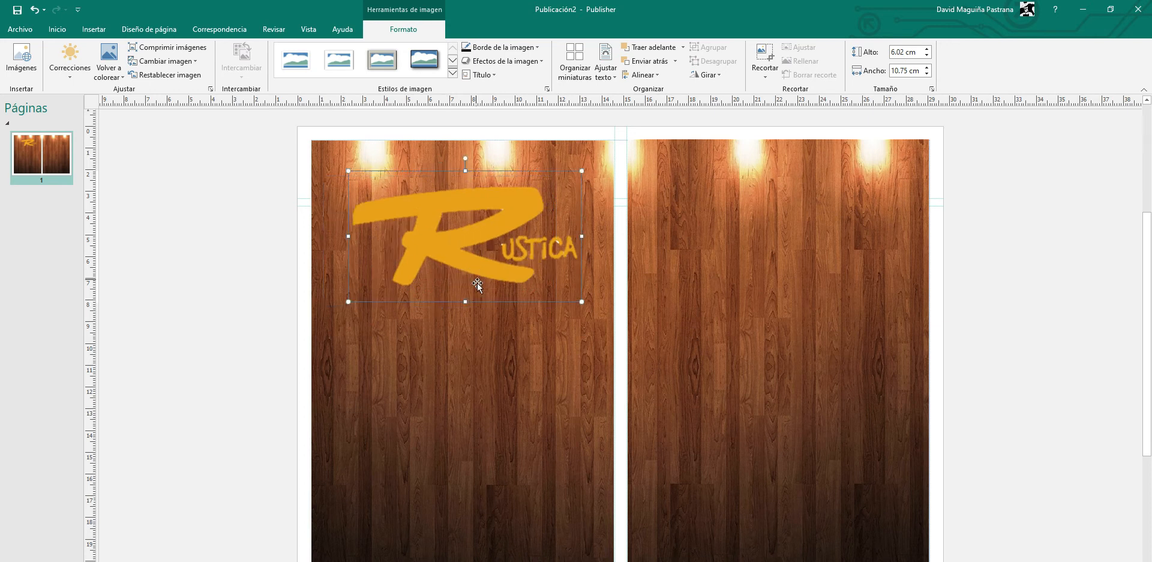
{"action": "left_click", "coordinate": [260, 327]}
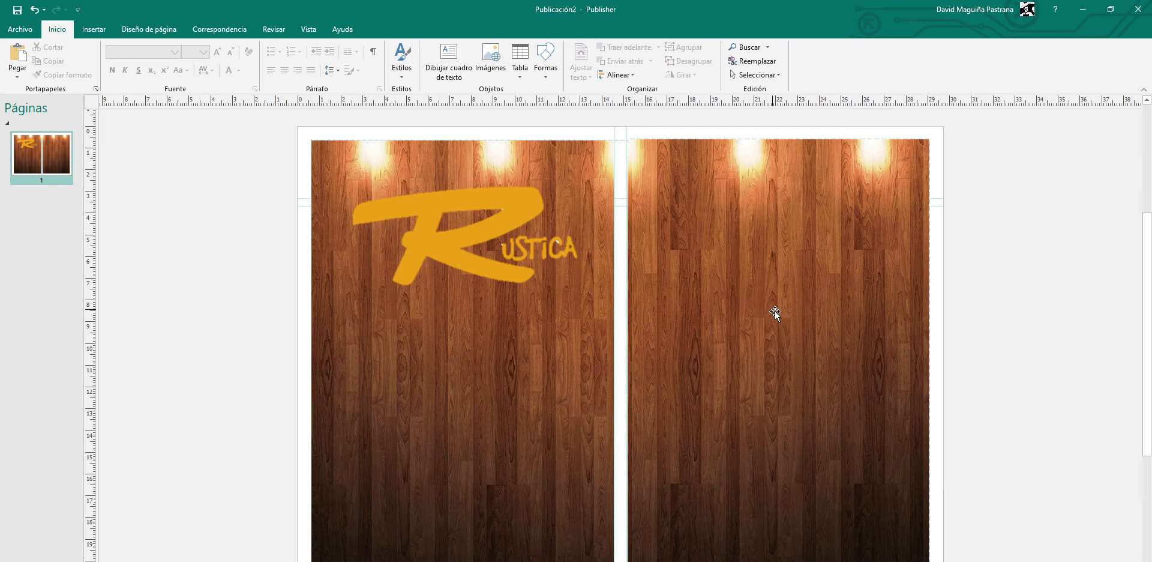
Step: Switch to the Chrome browser and search Google Images for "pollo a la brasa png"
{"action": "key", "text": "alt+Tab"}
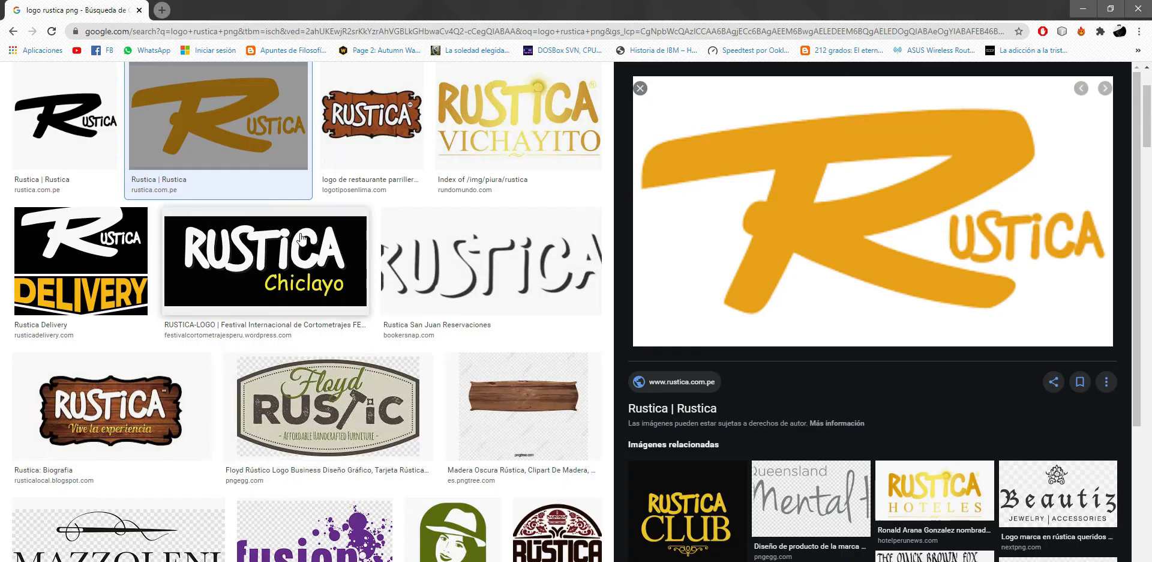
{"action": "left_click_drag", "start_coordinate": [270, 91], "coordinate": [6, 75]}
{"action": "type", "text": "p"}
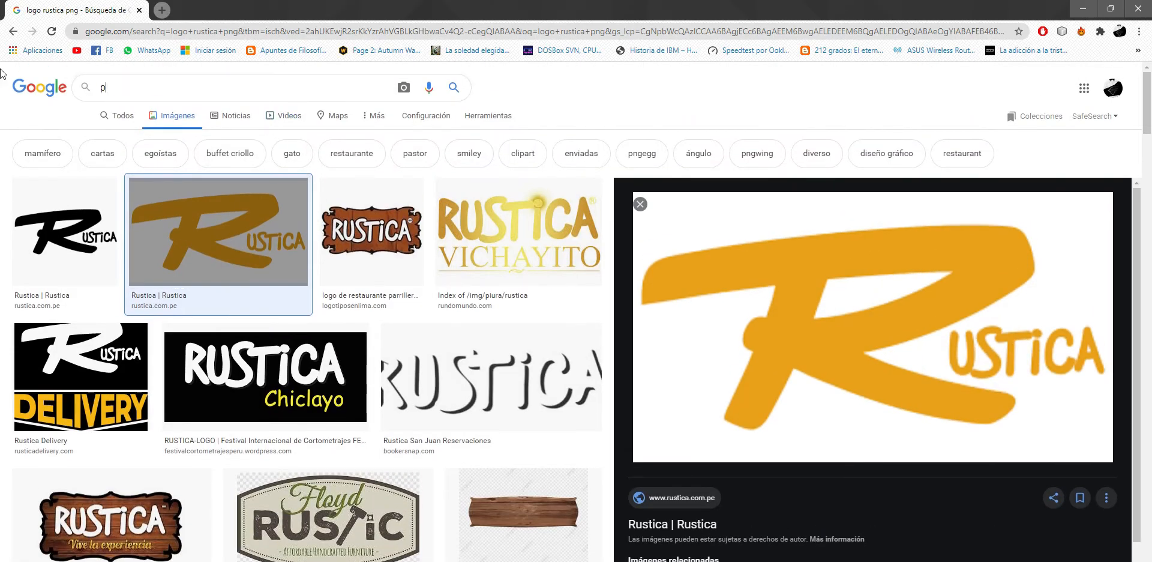
{"action": "type", "text": "ollo a la"}
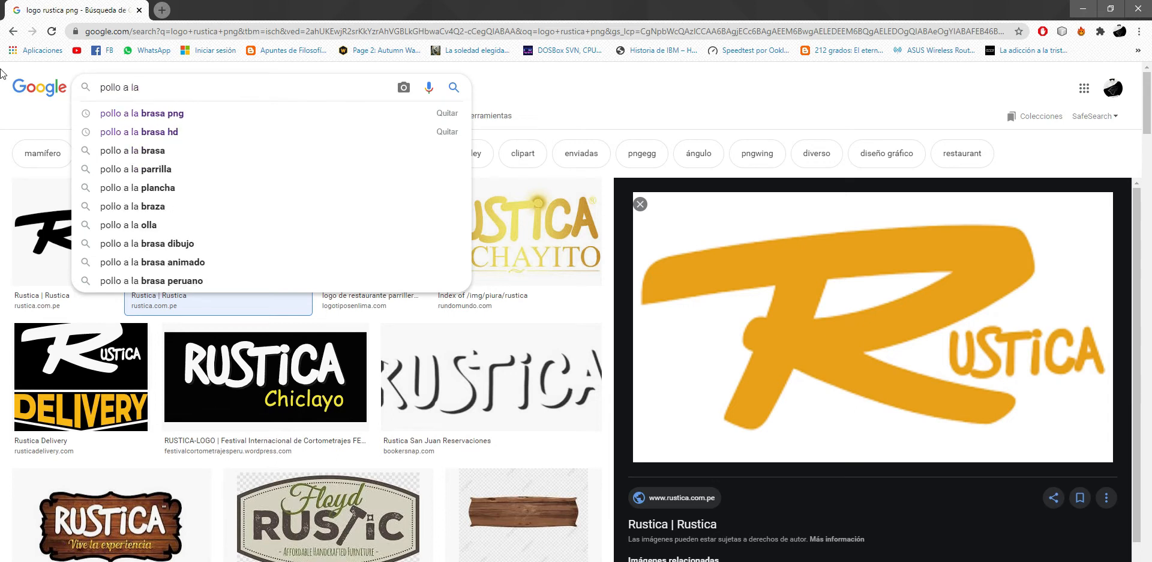
{"action": "key", "text": "Down"}
{"action": "key", "text": "Return"}
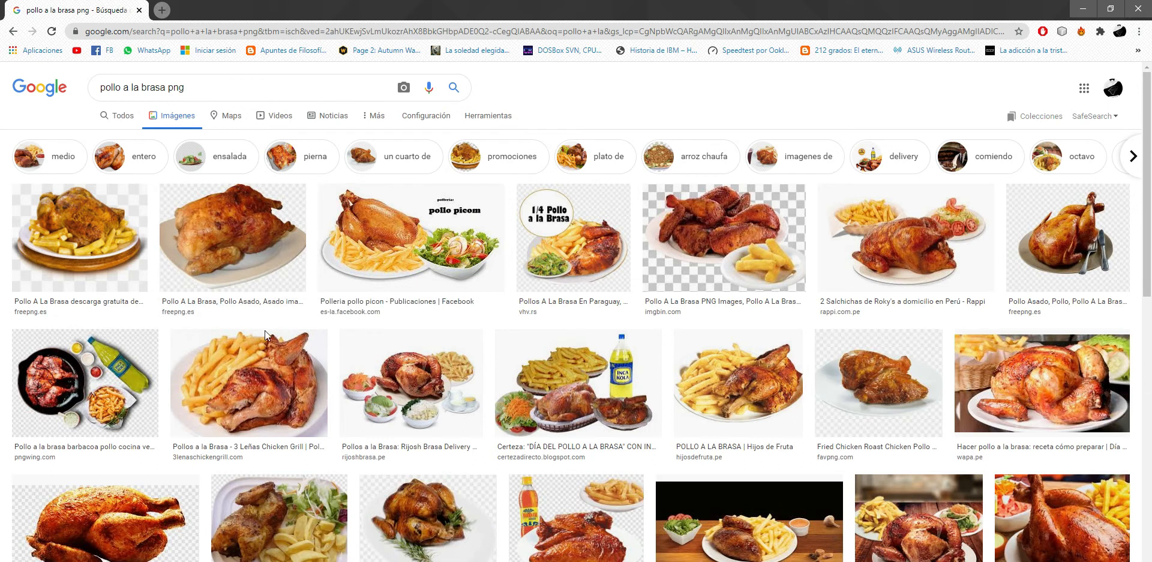
Step: Open the result of a whole roast chicken on a square white plate and save it as "pollo" in the Escritorio folder
{"action": "left_click", "coordinate": [245, 252]}
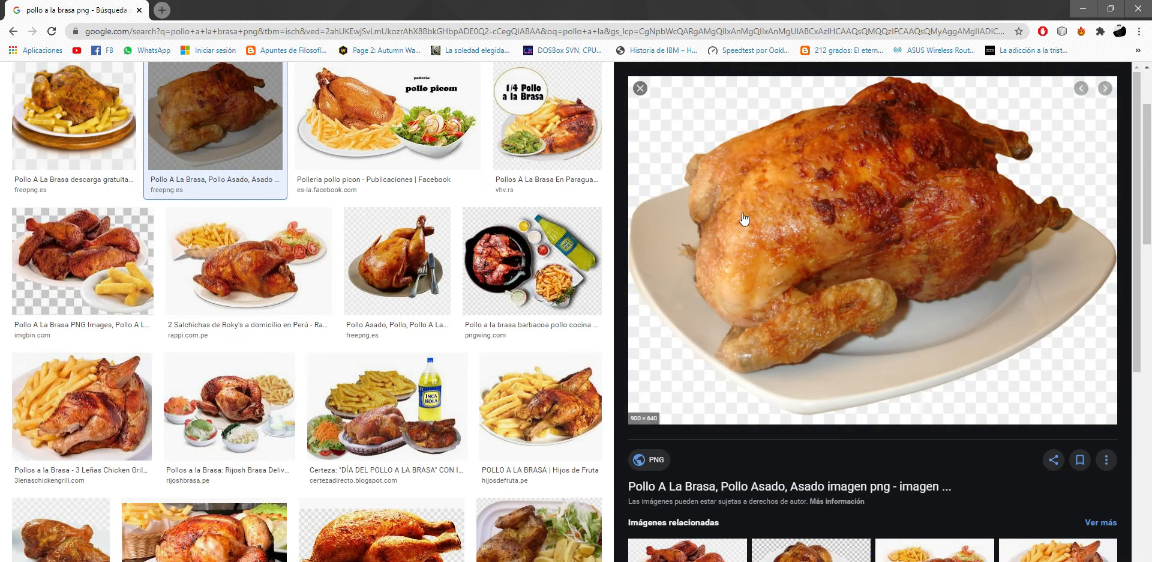
{"action": "right_click", "coordinate": [815, 193]}
{"action": "left_click", "coordinate": [873, 313]}
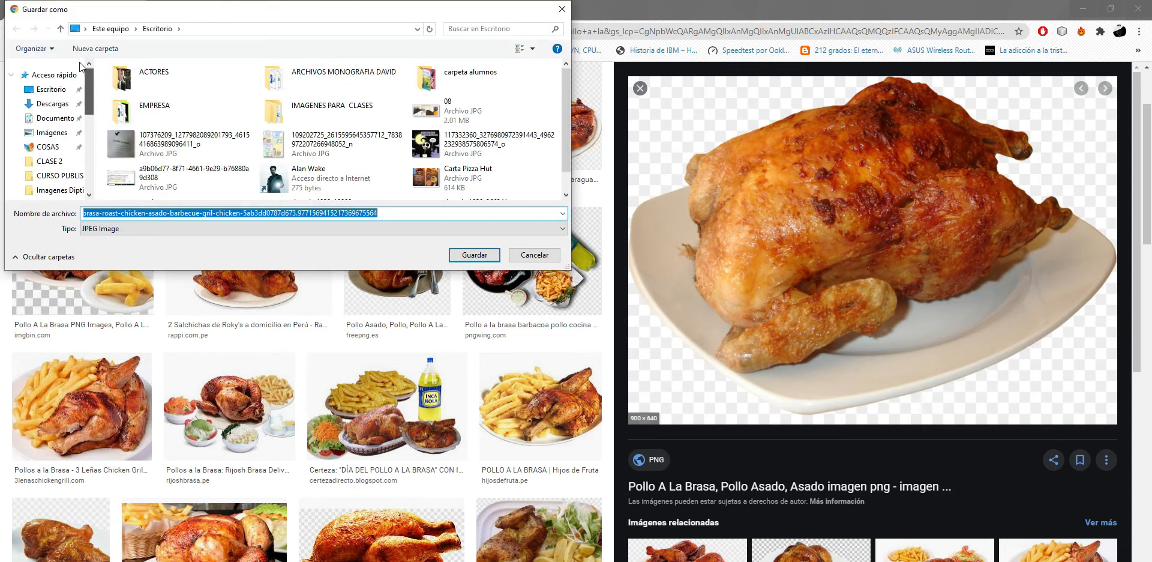
{"action": "left_click", "coordinate": [56, 90]}
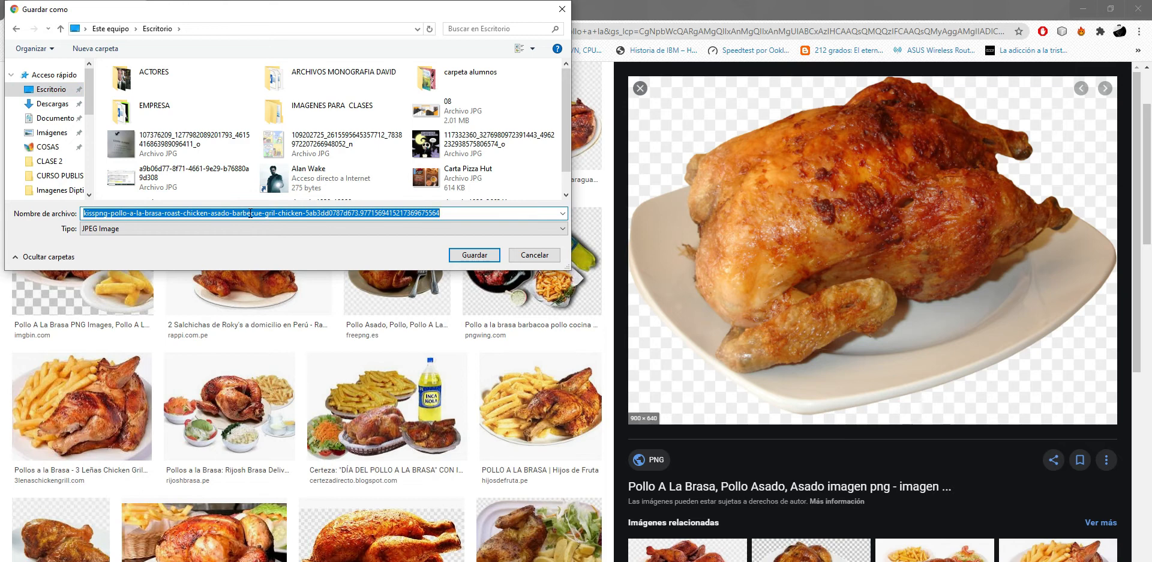
{"action": "type", "text": "pollo"}
{"action": "key", "text": "Return"}
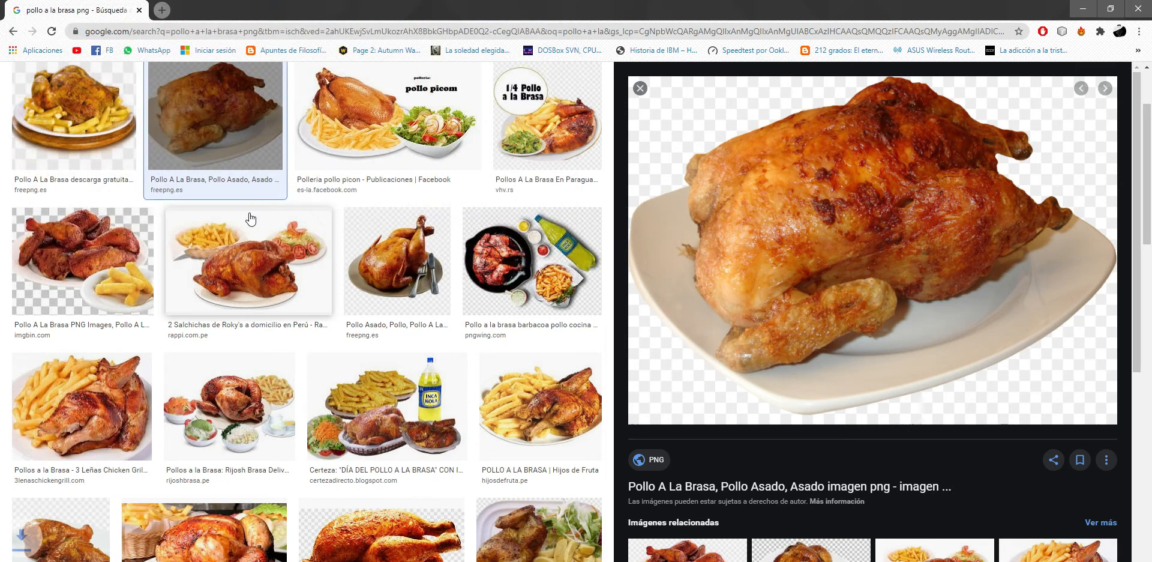
Step: Switch to Word and replace the logo on the green page with the pollo image from the Escritorio folder
{"action": "key", "text": "alt+Tab"}
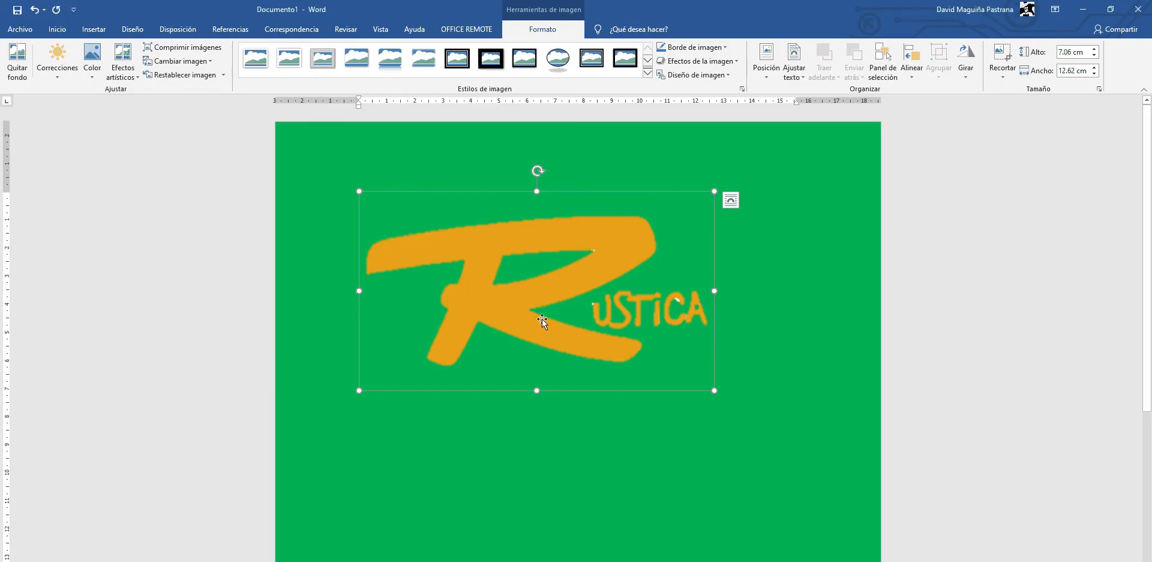
{"action": "key", "text": "Delete"}
{"action": "left_click", "coordinate": [94, 29]}
{"action": "left_click", "coordinate": [149, 67]}
{"action": "left_click", "coordinate": [183, 107]}
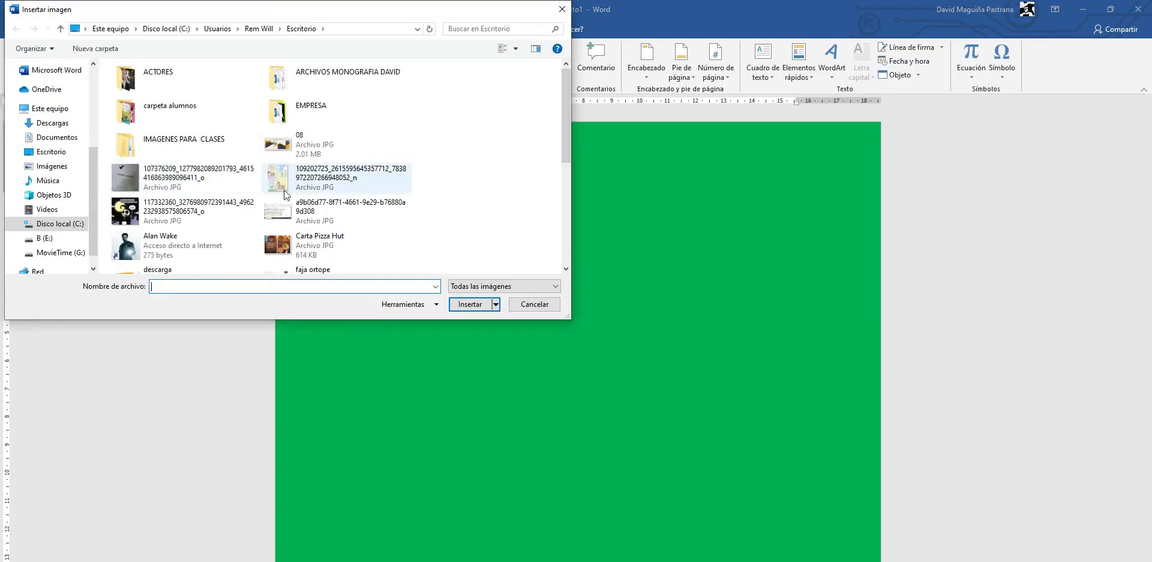
{"action": "scroll", "coordinate": [282, 204], "scroll_direction": "down", "scroll_amount": 10}
{"action": "double_click", "coordinate": [159, 222]}
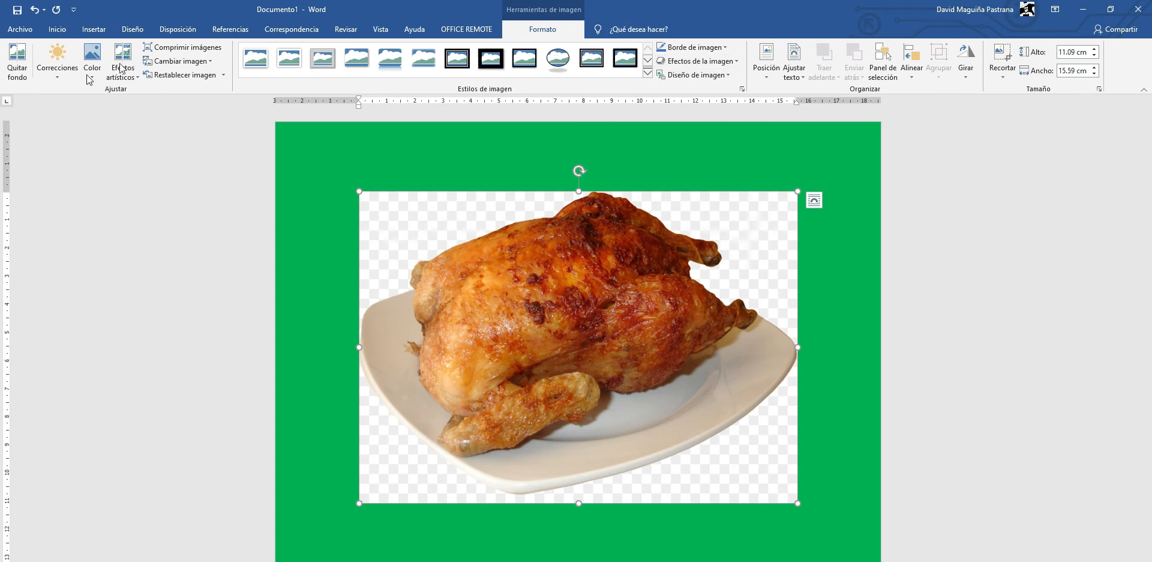
Step: Start removing the chicken picture's background and extend the detection area to nearly the whole picture
{"action": "left_click", "coordinate": [17, 60]}
{"action": "left_click_drag", "start_coordinate": [402, 222], "coordinate": [354, 195]}
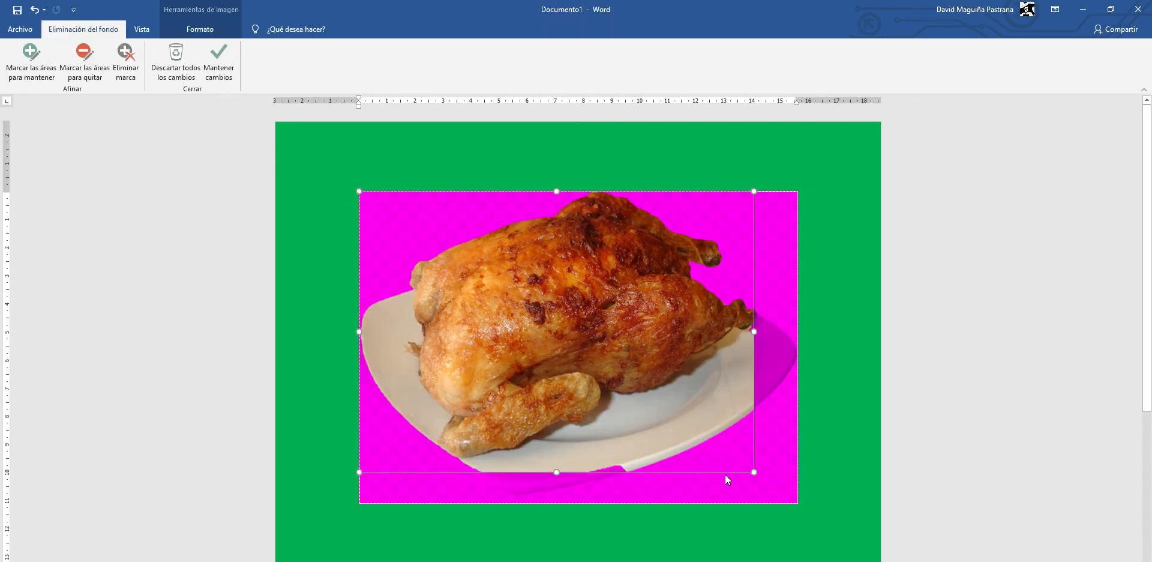
{"action": "left_click_drag", "start_coordinate": [755, 472], "coordinate": [810, 495]}
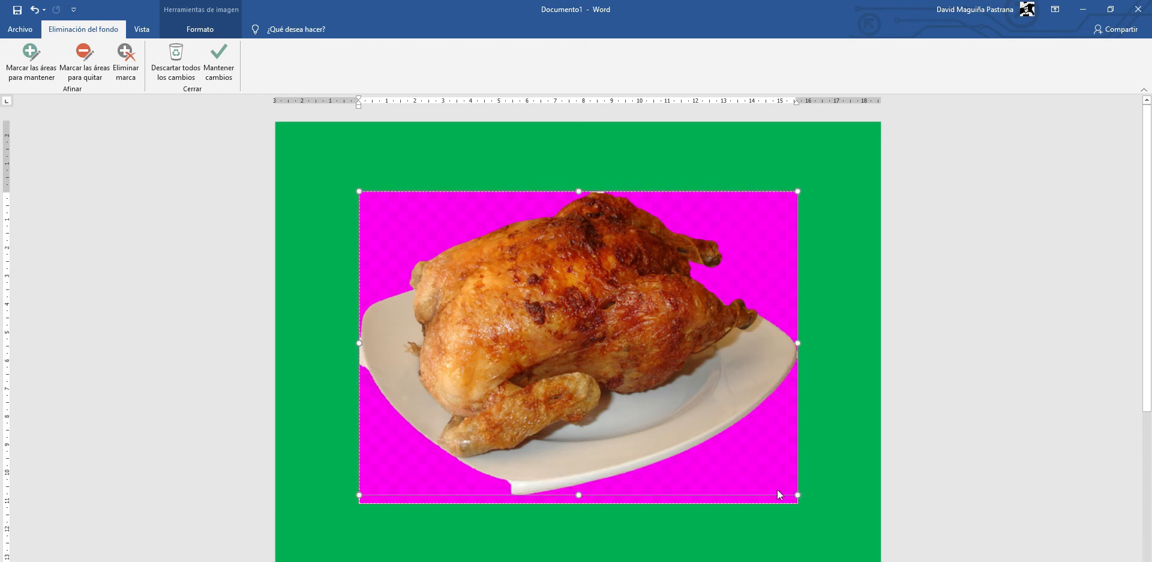
{"action": "left_click_drag", "start_coordinate": [576, 492], "coordinate": [577, 496]}
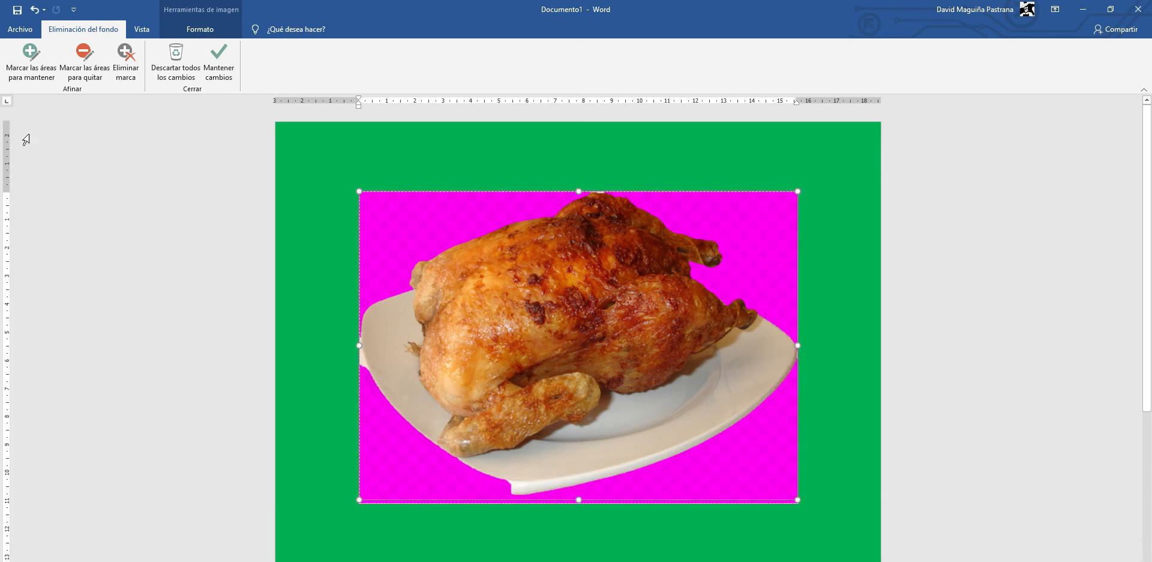
Step: Mark the plate's lower-left rim to keep and the sliver outside it to remove, and apply the background removal
{"action": "left_click", "coordinate": [31, 63]}
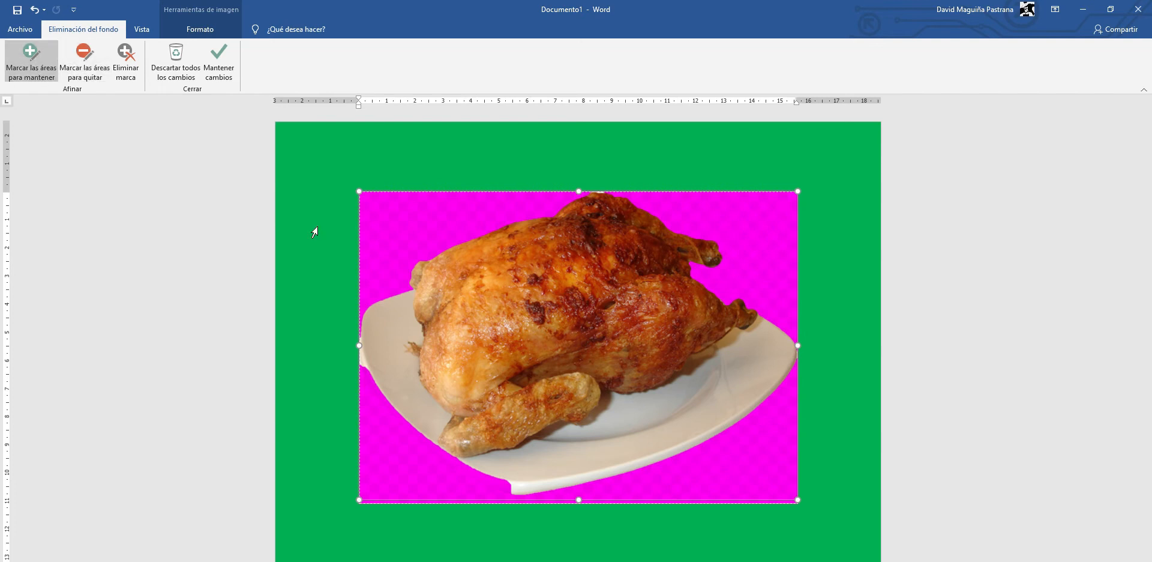
{"action": "mouse_move", "coordinate": [508, 481]}
{"action": "left_mouse_down"}
{"action": "mouse_move", "coordinate": [456, 458]}
{"action": "mouse_move", "coordinate": [394, 405]}
{"action": "left_mouse_up"}
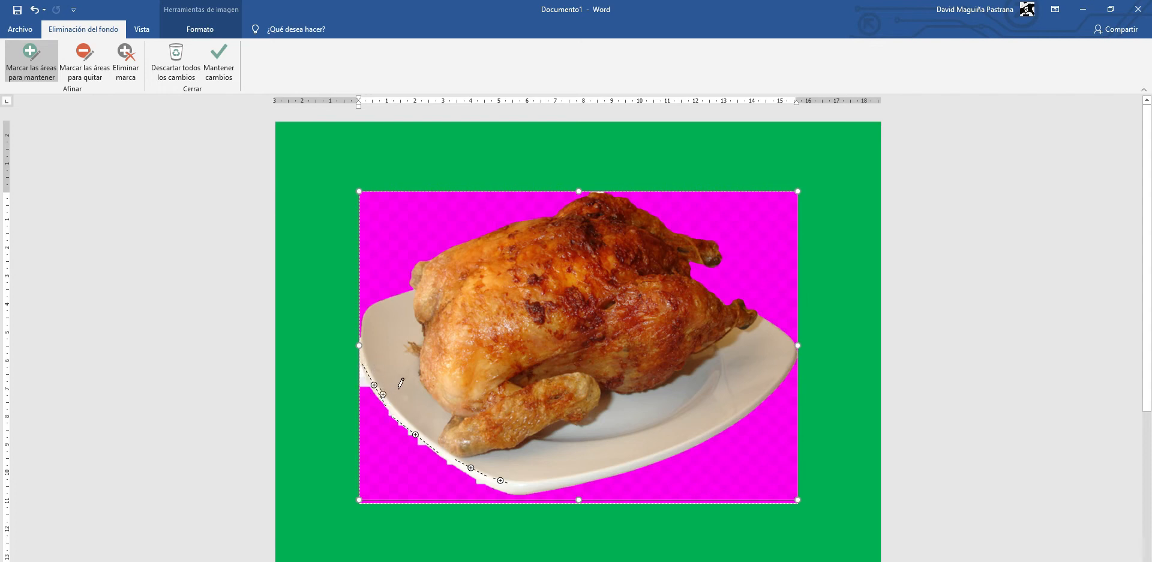
{"action": "left_click", "coordinate": [84, 67]}
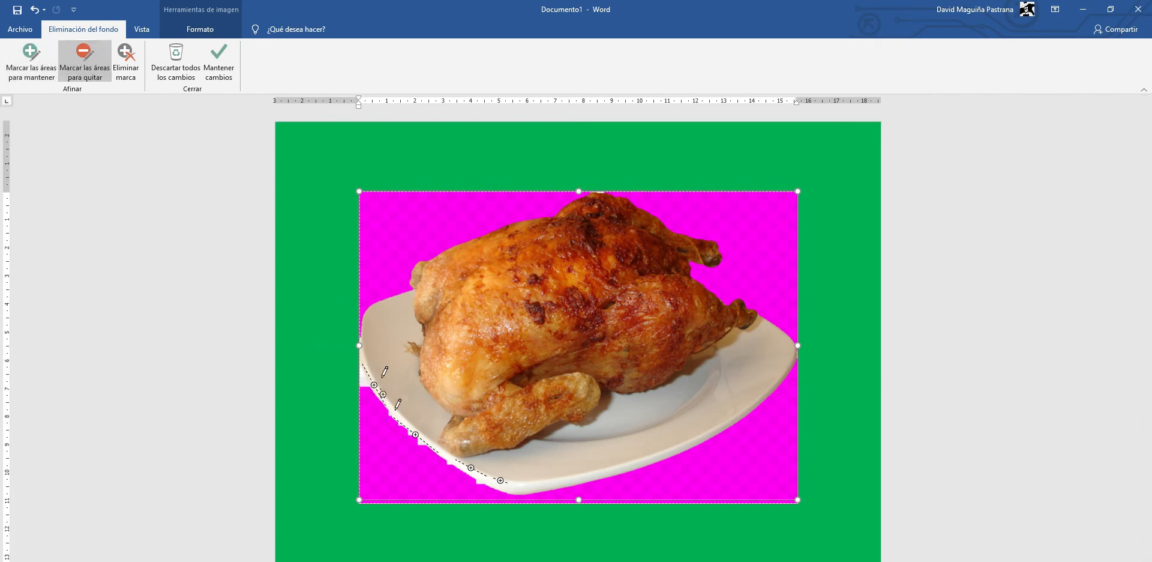
{"action": "left_click_drag", "start_coordinate": [363, 378], "coordinate": [364, 372]}
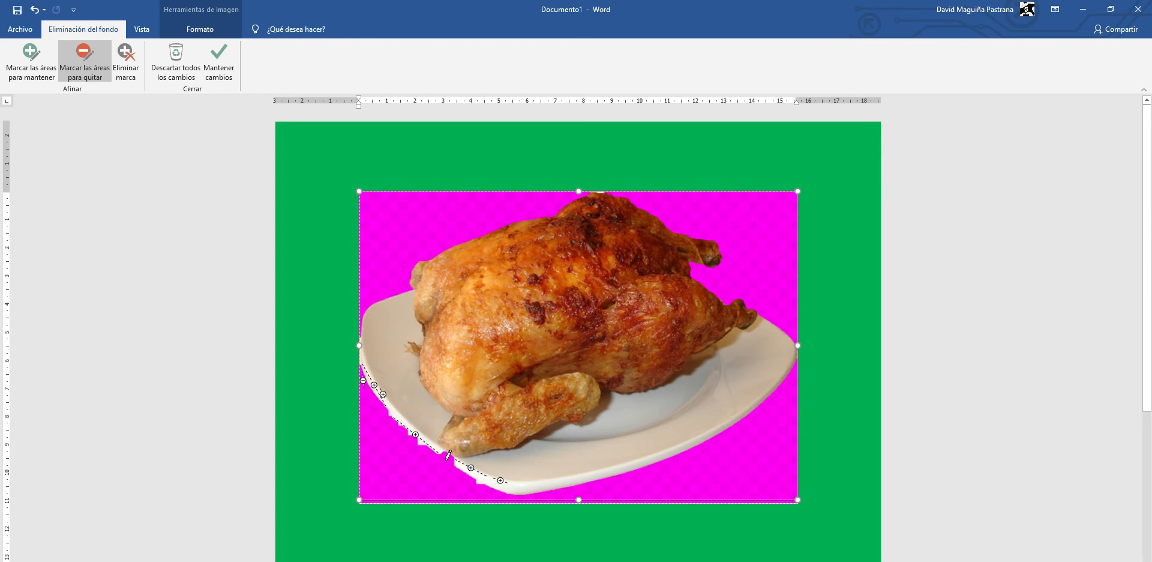
{"action": "left_click", "coordinate": [31, 67]}
{"action": "left_click", "coordinate": [450, 453]}
{"action": "left_click", "coordinate": [219, 60]}
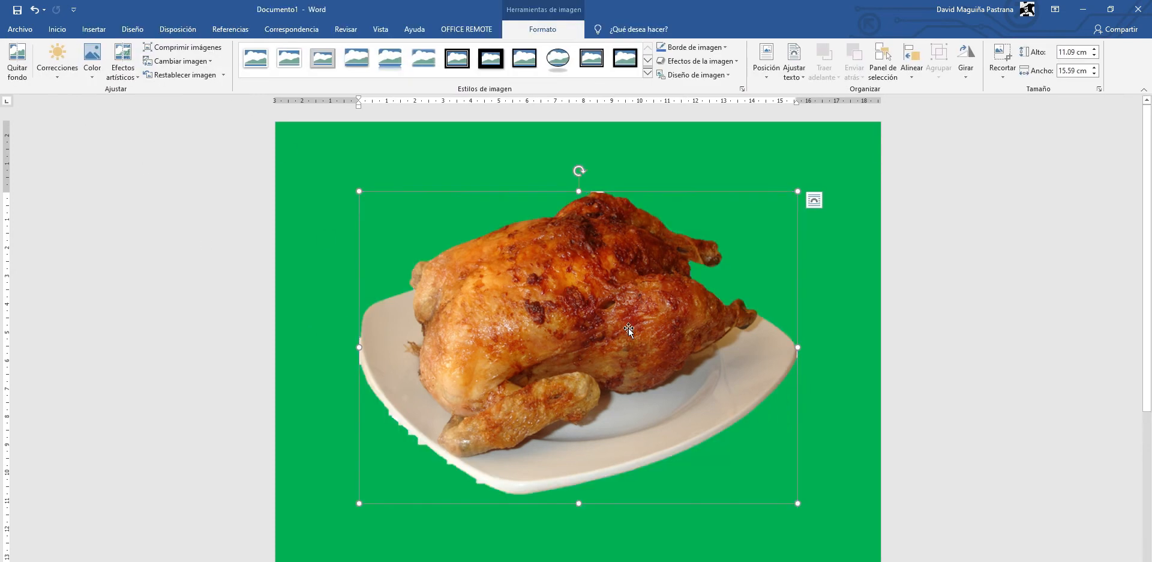
Step: Save the background-free chicken as a PNG picture named "pollo1" in the Escritorio folder
{"action": "right_click", "coordinate": [570, 291]}
{"action": "left_click", "coordinate": [639, 375]}
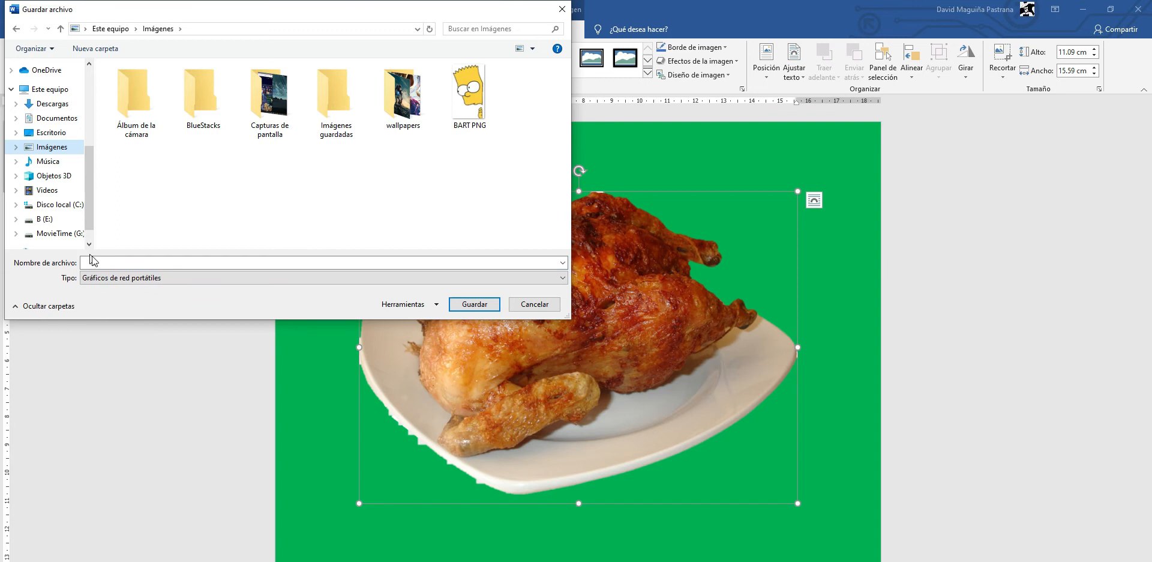
{"action": "left_click", "coordinate": [60, 133]}
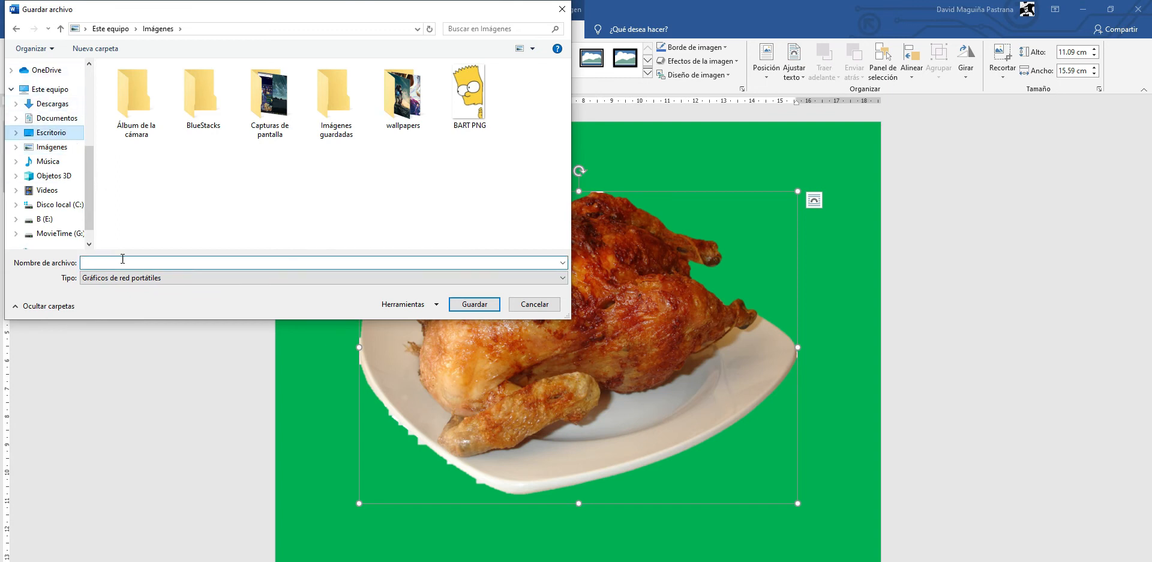
{"action": "left_click", "coordinate": [123, 262]}
{"action": "type", "text": "pollo1"}
Step: Switch to Publisher and insert the background-free chicken picture from the Escritorio folder into the brochure
{"action": "key", "text": "alt+Tab"}
{"action": "mouse_move", "coordinate": [545, 560]}
{"action": "left_click", "coordinate": [610, 557]}
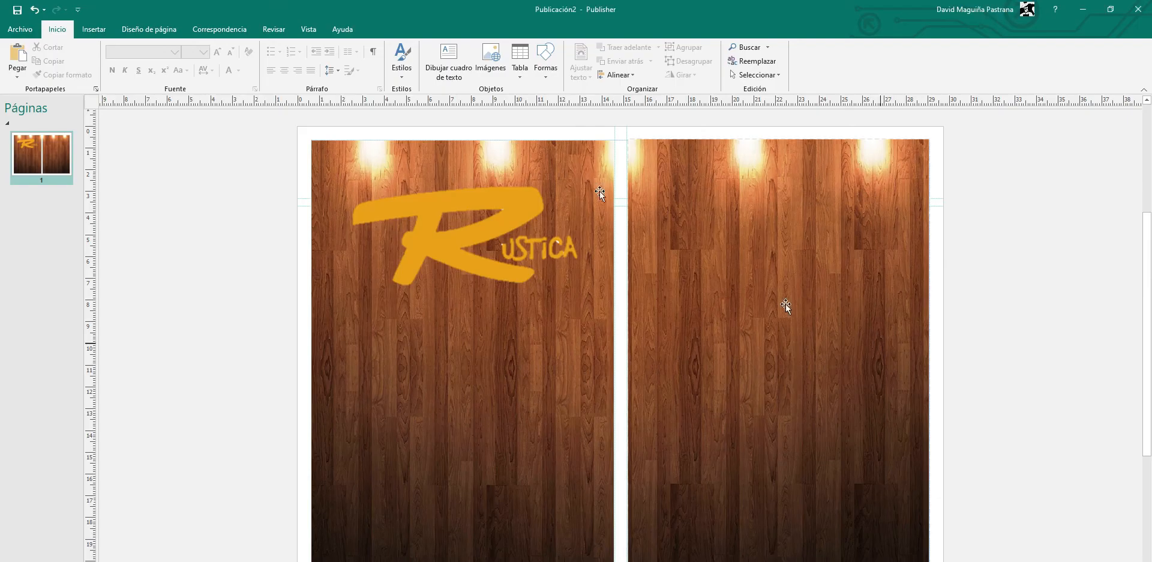
{"action": "left_click", "coordinate": [97, 33]}
{"action": "left_click", "coordinate": [127, 57]}
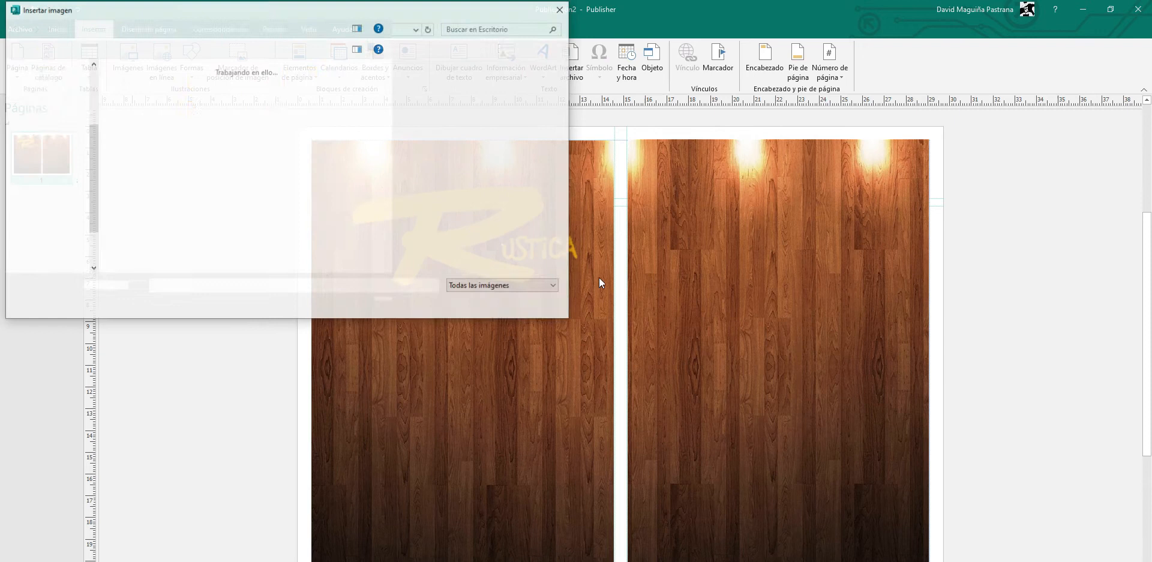
{"action": "left_click", "coordinate": [315, 246]}
{"action": "scroll", "coordinate": [319, 252], "scroll_direction": "down", "scroll_amount": 3}
{"action": "double_click", "coordinate": [317, 158]}
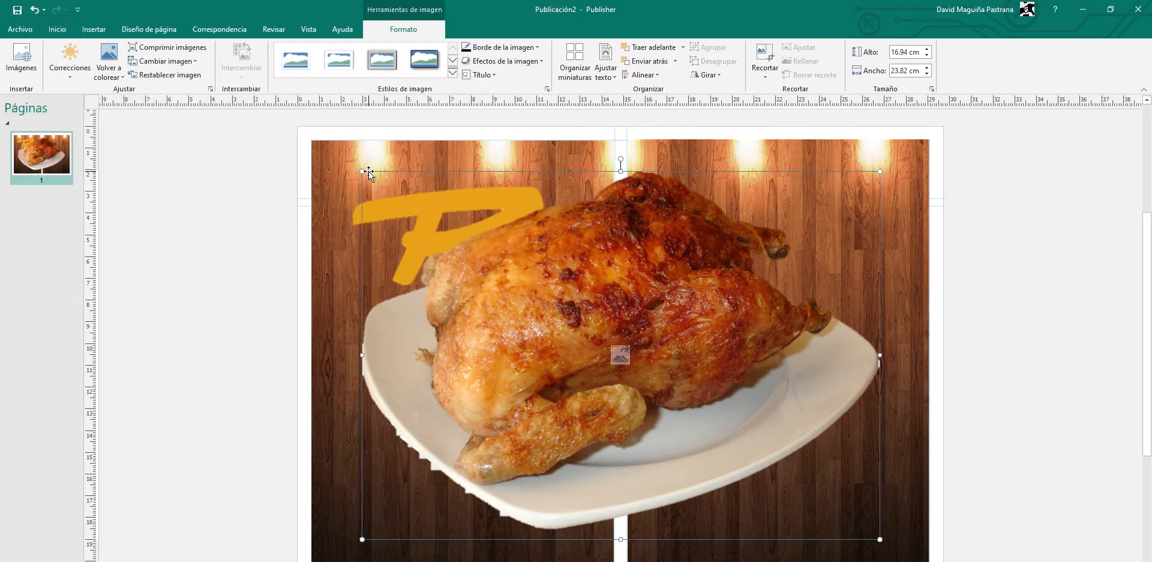
Step: Shrink the chicken picture to fit within the right panel and place it near that panel's top
{"action": "left_click_drag", "start_coordinate": [362, 172], "coordinate": [651, 376]}
{"action": "left_click_drag", "start_coordinate": [739, 431], "coordinate": [756, 213]}
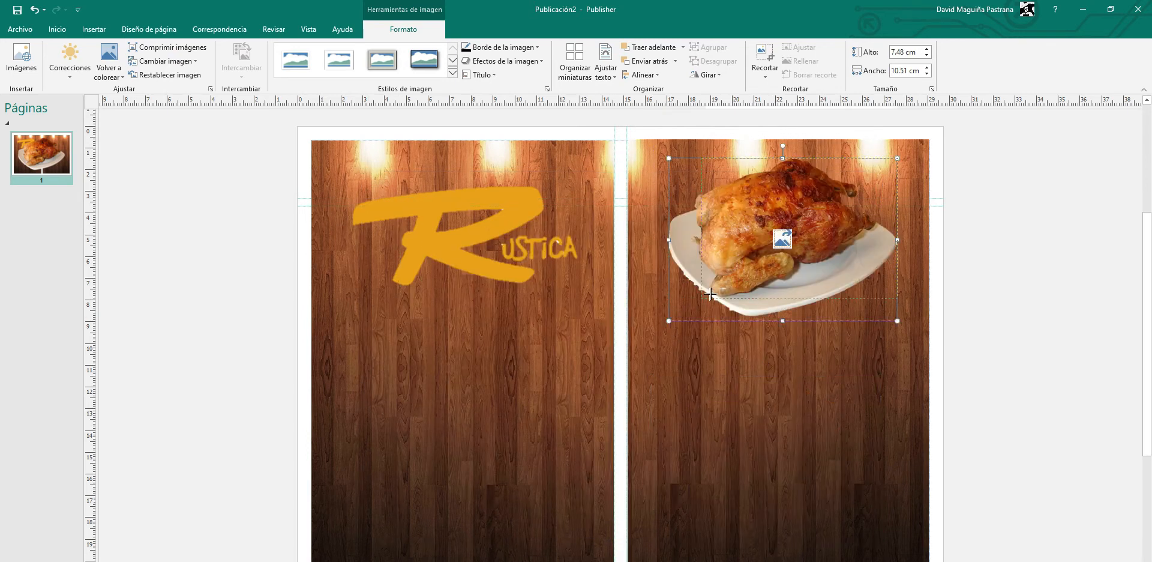
{"action": "left_click_drag", "start_coordinate": [669, 321], "coordinate": [711, 292]}
{"action": "left_click", "coordinate": [829, 407]}
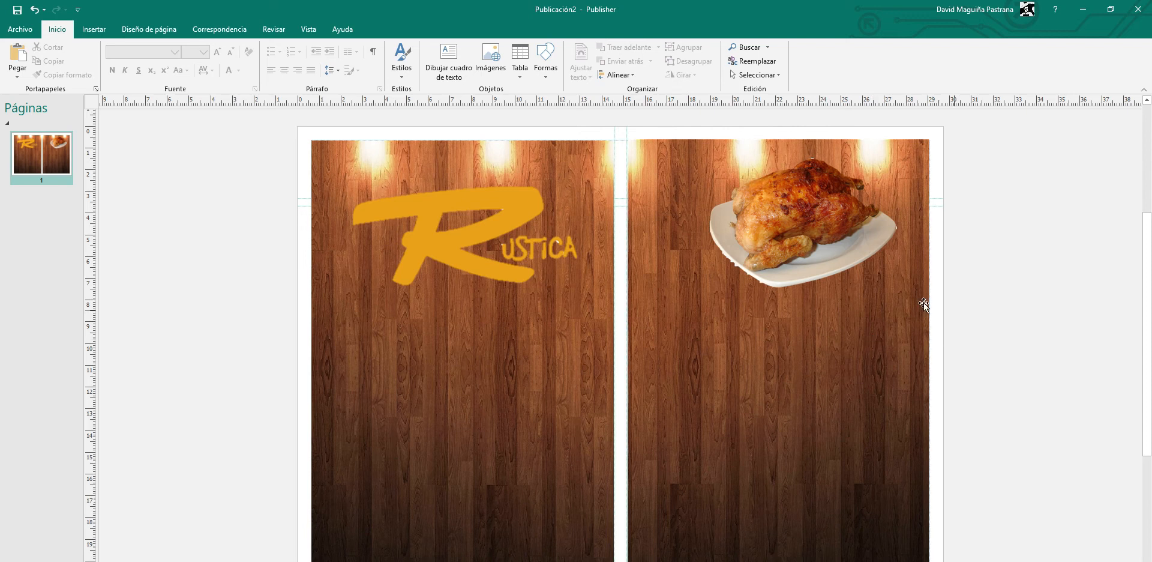
Step: Paste the copied grill, pizza and soup pictures onto the right panel and move the soup bowl to the panel's right edge
{"action": "key", "text": "ctrl+v"}
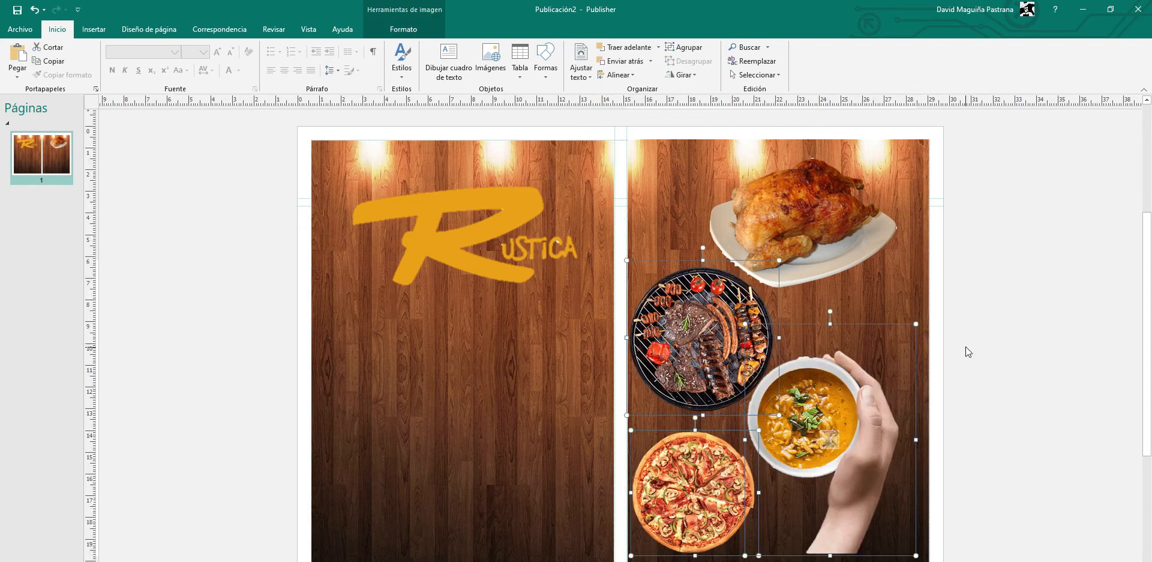
{"action": "left_click_drag", "start_coordinate": [816, 444], "coordinate": [864, 451]}
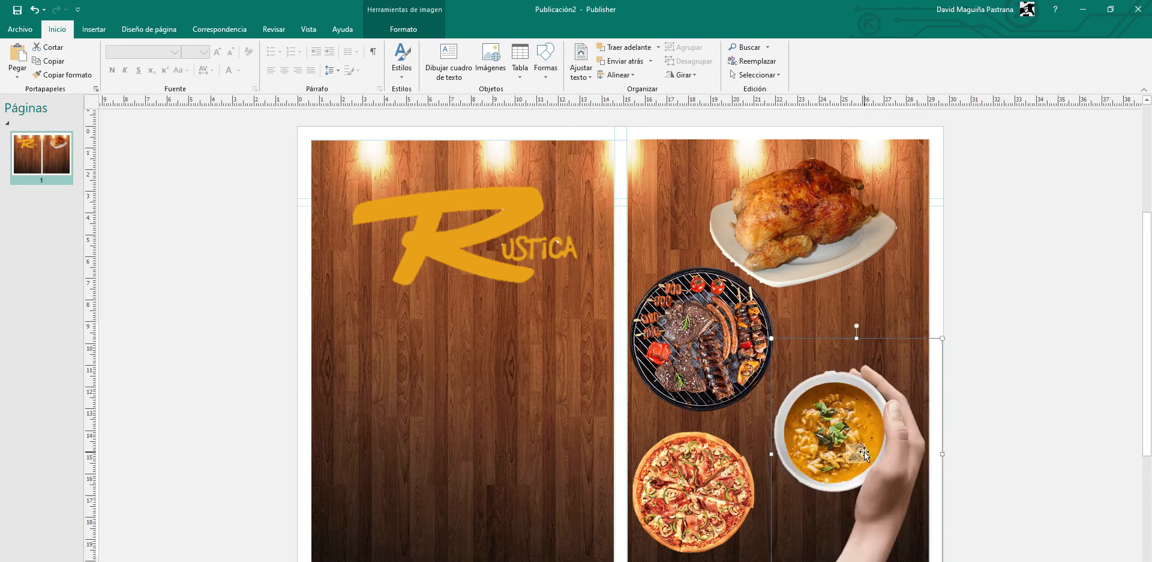
Step: Move the grill picture and the pizza picture slightly lower and inward on the right panel
{"action": "left_click", "coordinate": [966, 378]}
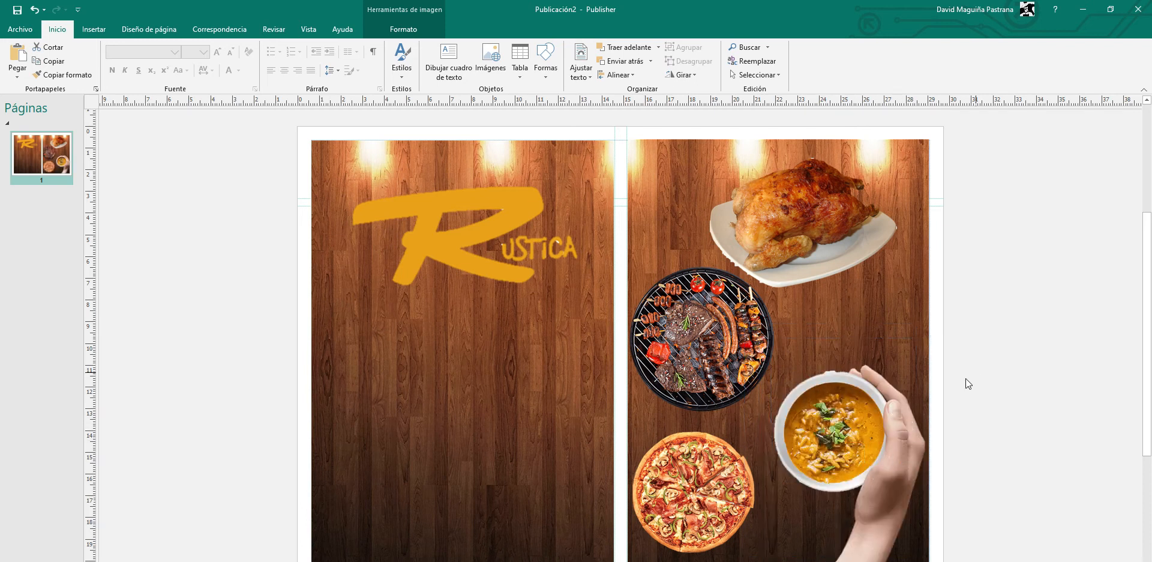
{"action": "left_click", "coordinate": [710, 329]}
{"action": "left_click_drag", "start_coordinate": [710, 329], "coordinate": [720, 351]}
{"action": "left_click_drag", "start_coordinate": [713, 499], "coordinate": [732, 505]}
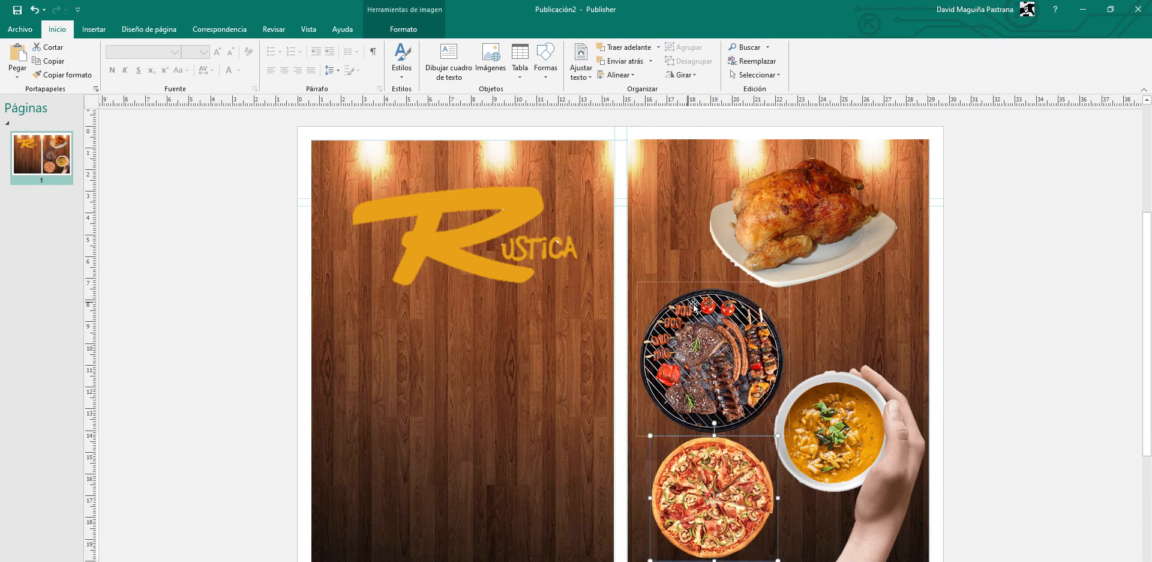
{"action": "left_click", "coordinate": [236, 250]}
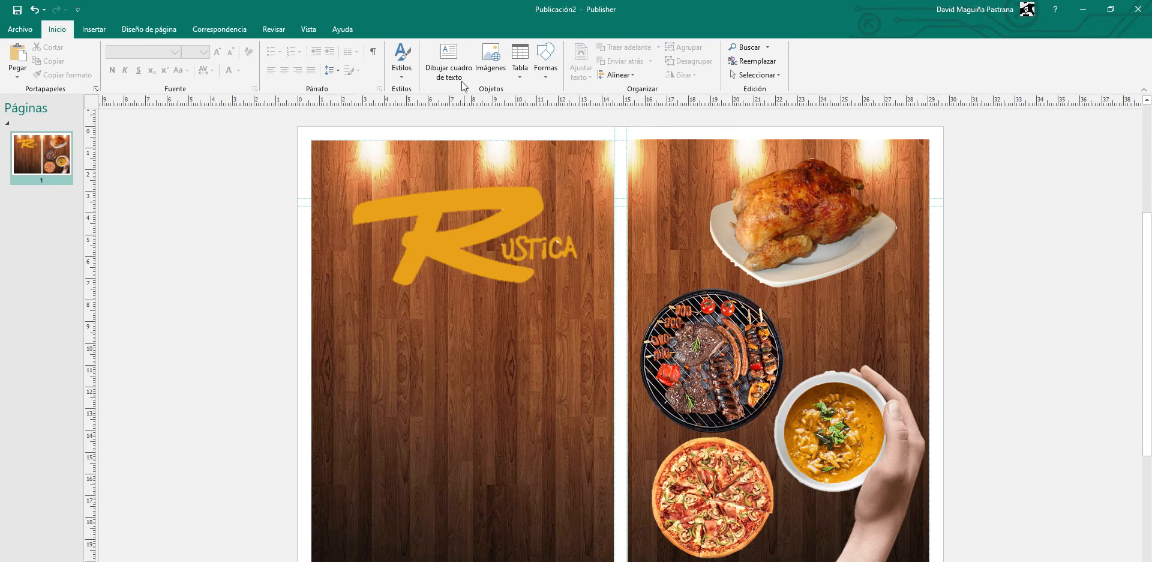
Step: Add a shallow text box below the Rustica logo on the left panel containing the text "RESERVACIONES"
{"action": "left_click_drag", "start_coordinate": [351, 311], "coordinate": [572, 423]}
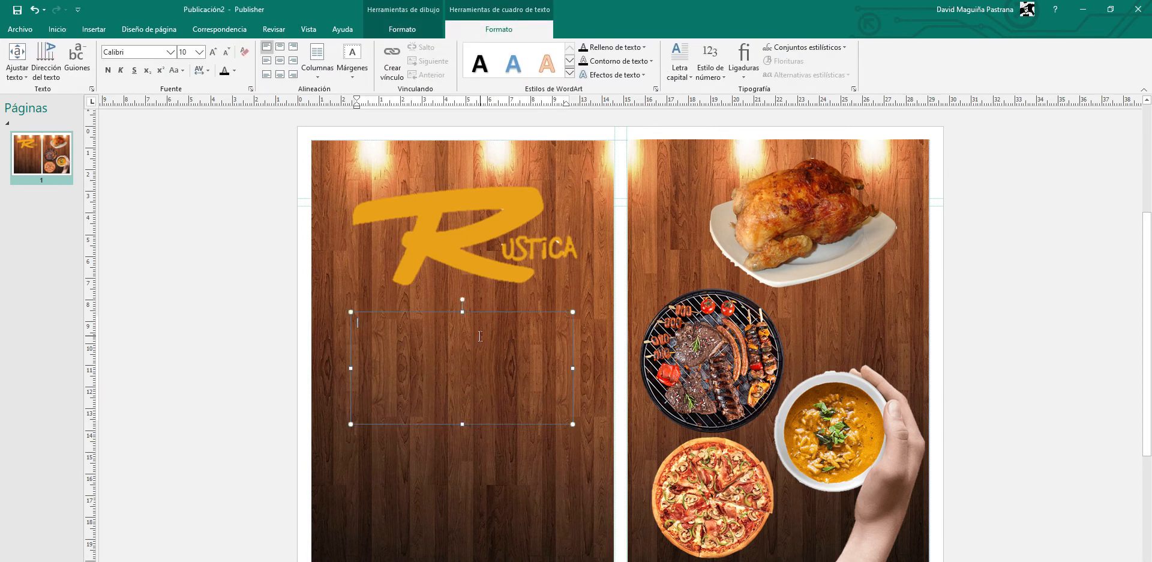
{"action": "left_click_drag", "start_coordinate": [461, 423], "coordinate": [455, 357]}
{"action": "type", "text": "RESERVACIONES"}
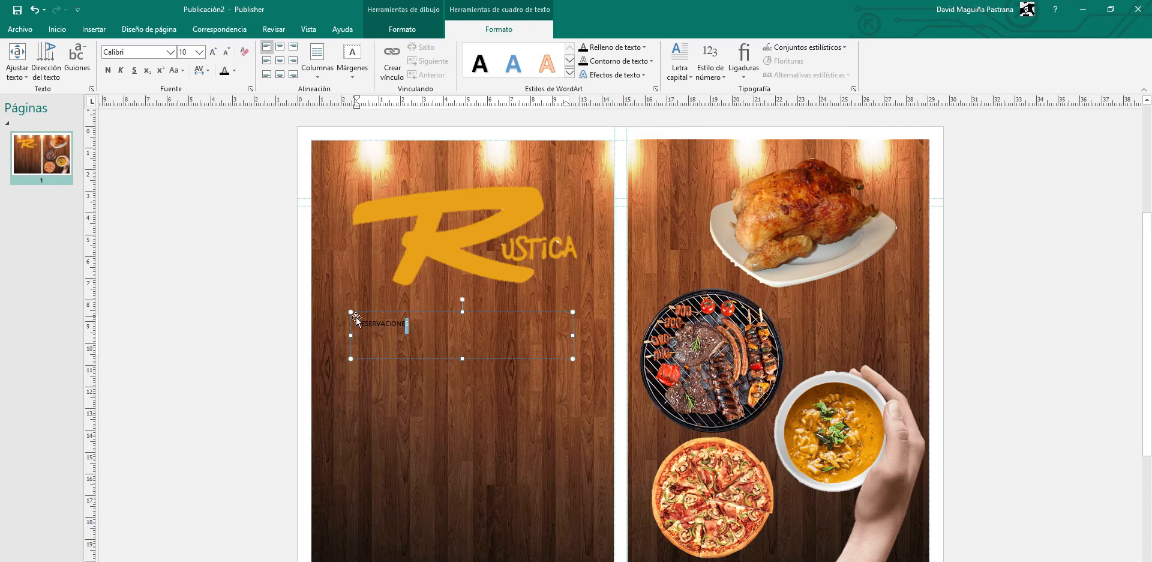
Step: Set the font size of the RESERVACIONES text to 26
{"action": "left_click_drag", "start_coordinate": [356, 318], "coordinate": [355, 322]}
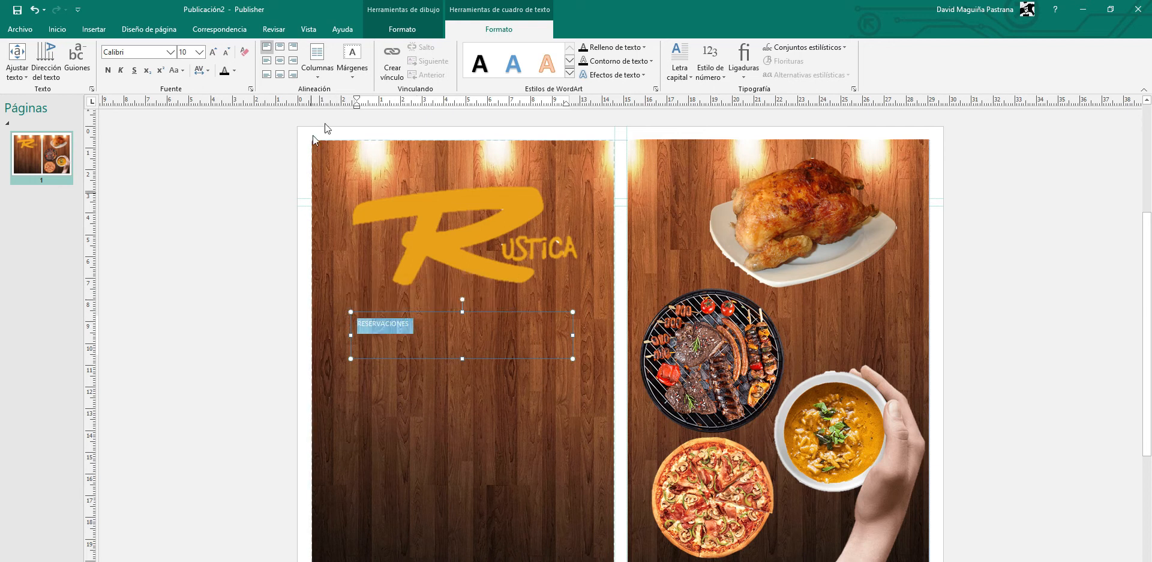
{"action": "left_click", "coordinate": [200, 57]}
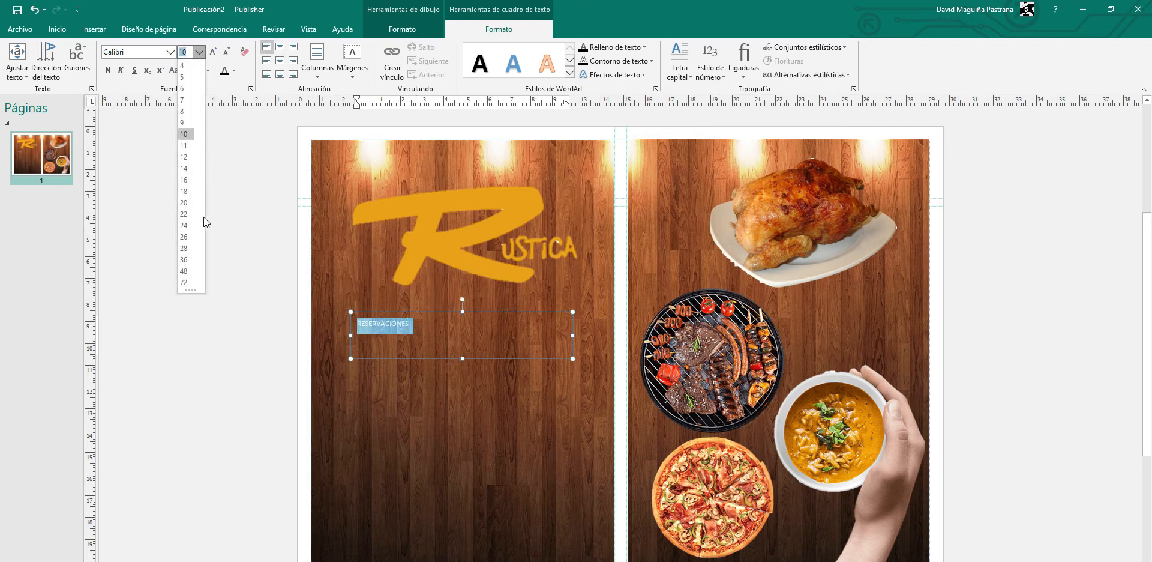
{"action": "left_click", "coordinate": [186, 243]}
Step: Set the font of the RESERVACIONES text to Harrington
{"action": "left_click", "coordinate": [171, 53]}
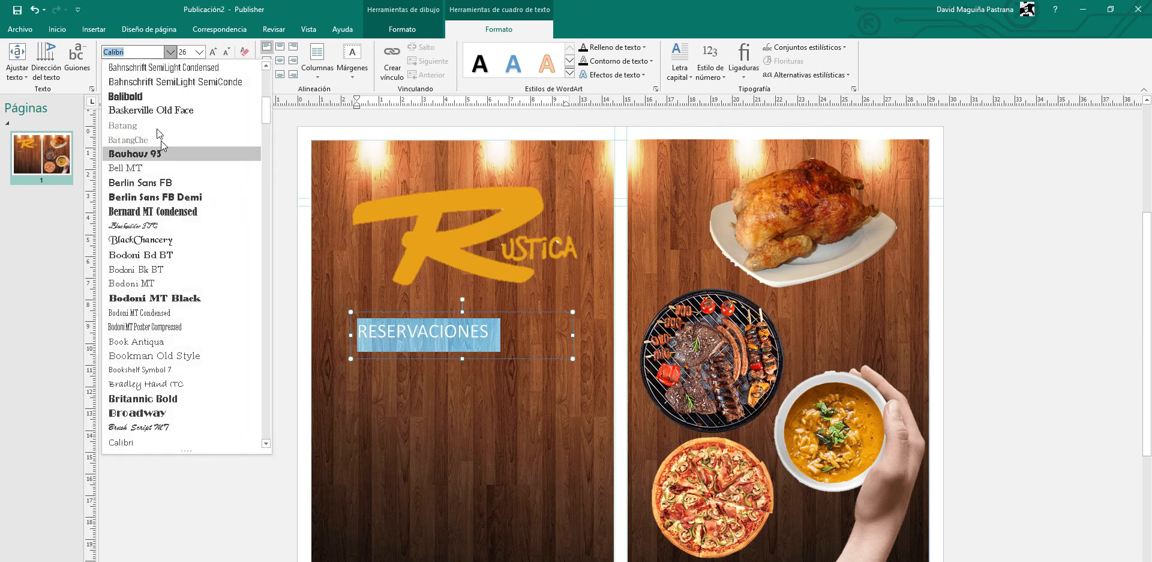
{"action": "scroll", "coordinate": [159, 330], "scroll_direction": "down", "scroll_amount": 20}
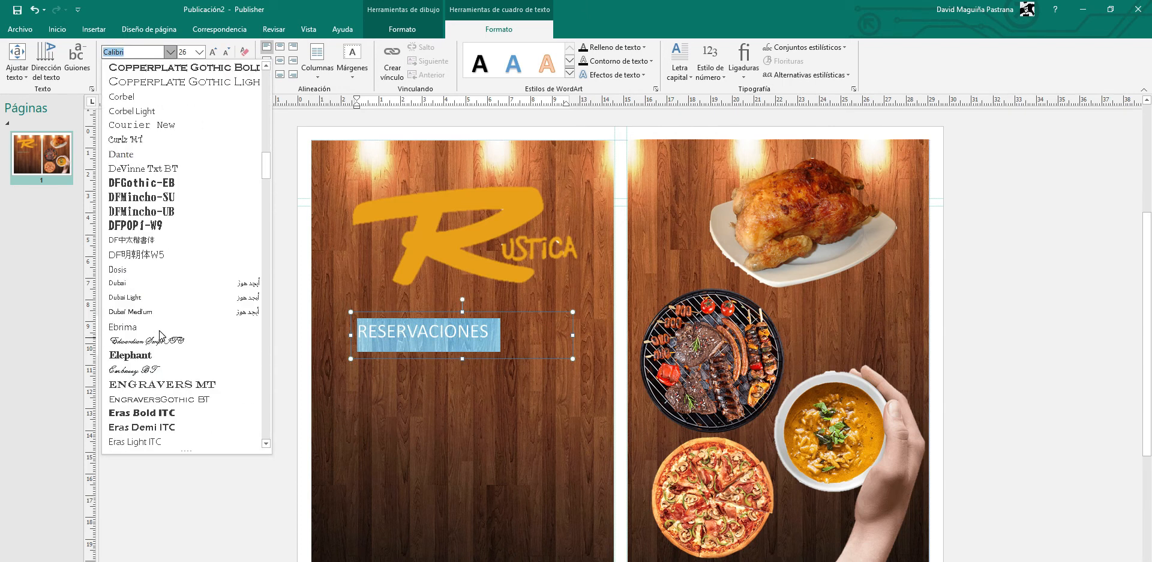
{"action": "scroll", "coordinate": [159, 330], "scroll_direction": "down", "scroll_amount": 10}
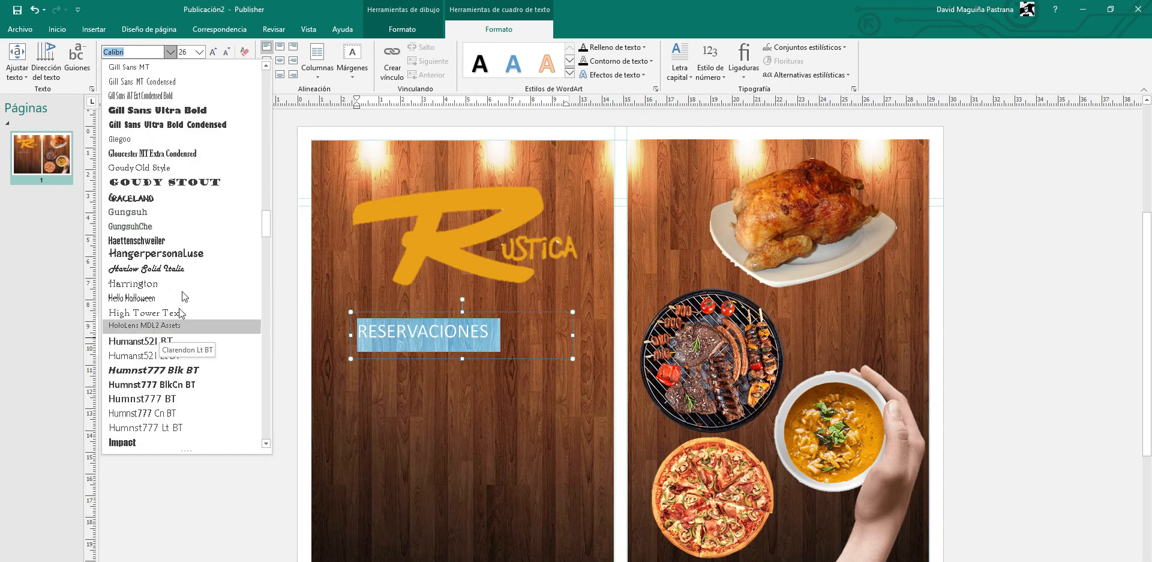
{"action": "left_click", "coordinate": [167, 286]}
{"action": "left_click", "coordinate": [428, 351]}
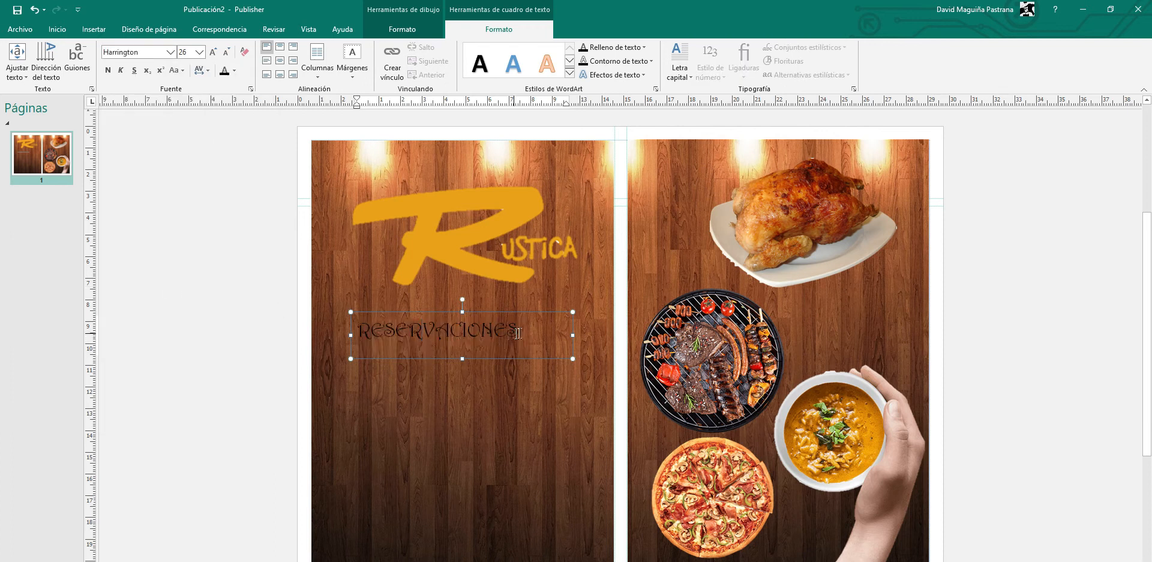
Step: Change the font of the RESERVACIONES text to Graceland
{"action": "left_click_drag", "start_coordinate": [517, 334], "coordinate": [329, 318]}
{"action": "left_click", "coordinate": [171, 51]}
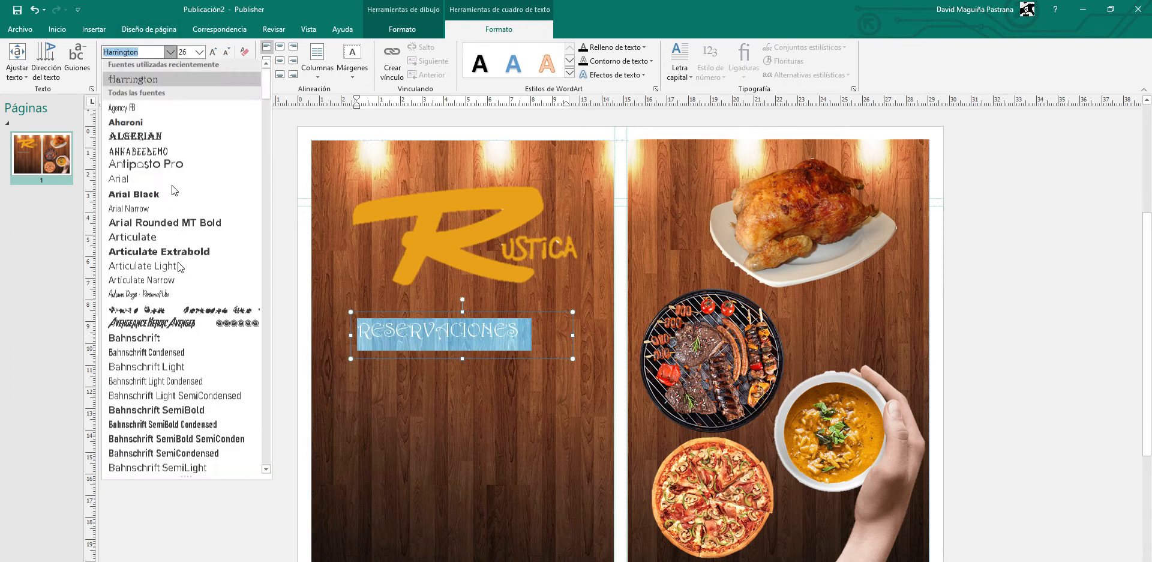
{"action": "scroll", "coordinate": [180, 267], "scroll_direction": "down", "scroll_amount": 20}
{"action": "scroll", "coordinate": [188, 327], "scroll_direction": "down", "scroll_amount": 15}
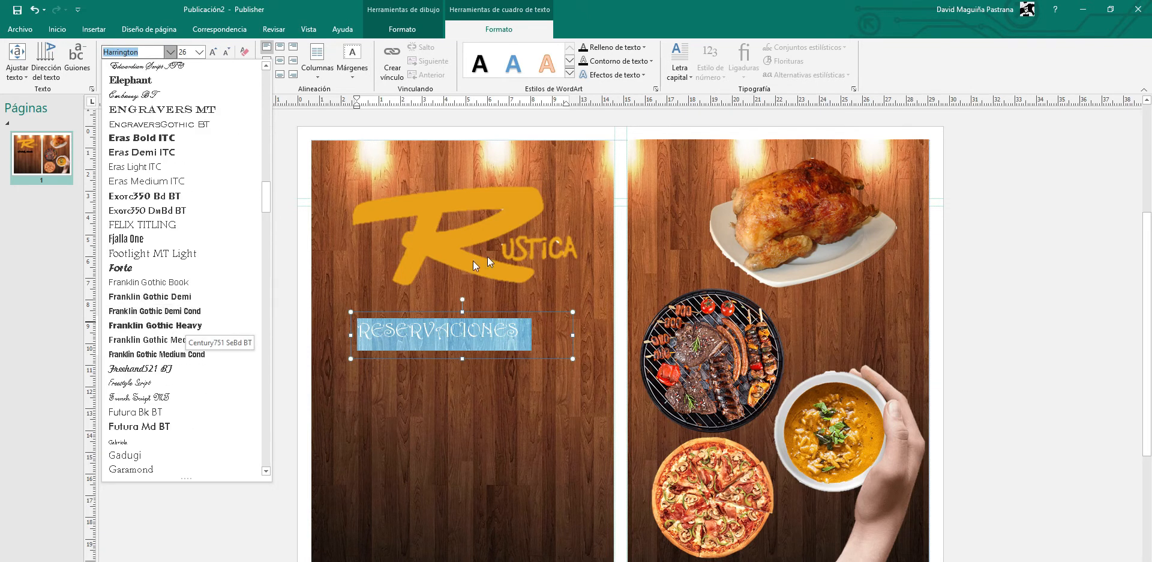
{"action": "scroll", "coordinate": [219, 324], "scroll_direction": "up", "scroll_amount": 20}
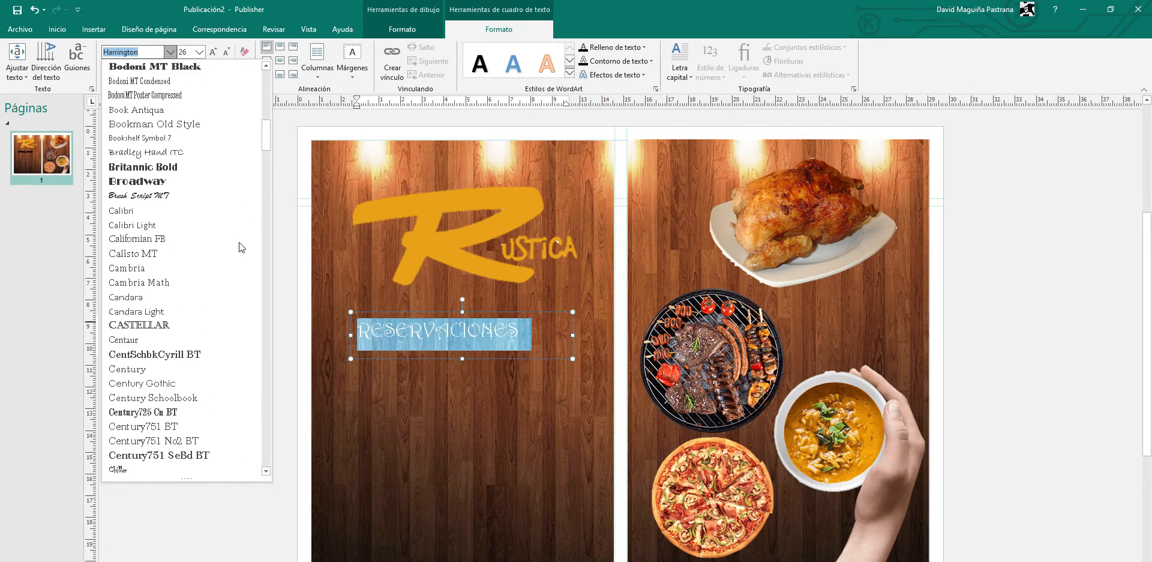
{"action": "key", "text": "Up"}
{"action": "key", "text": "Up"}
{"action": "key", "text": "Up"}
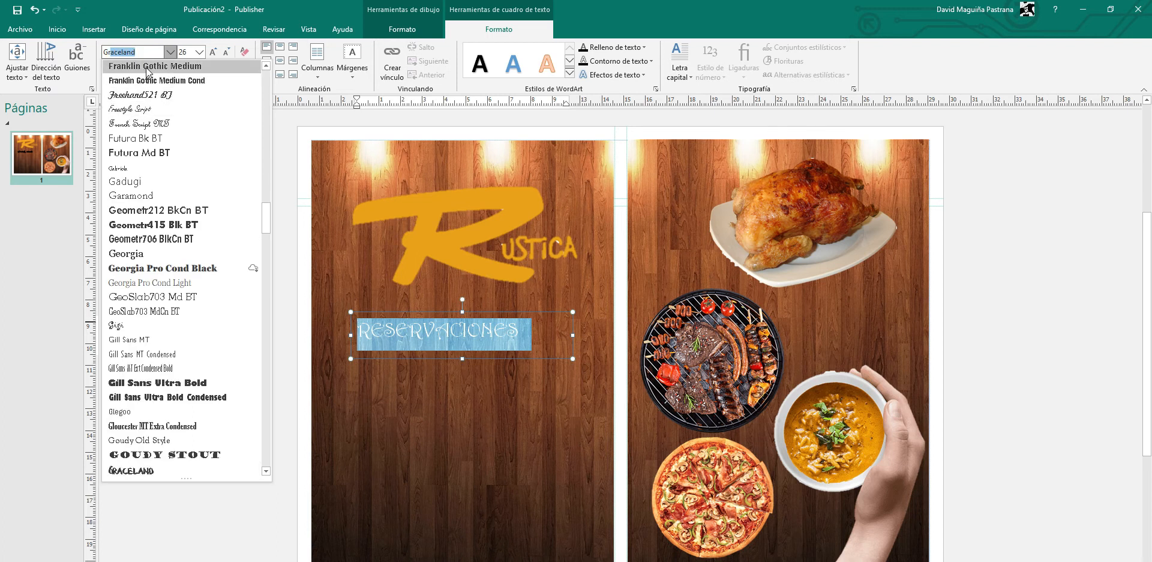
{"action": "key", "text": "Return"}
Step: Colour the RESERVACIONES text white
{"action": "left_click_drag", "start_coordinate": [489, 326], "coordinate": [345, 315]}
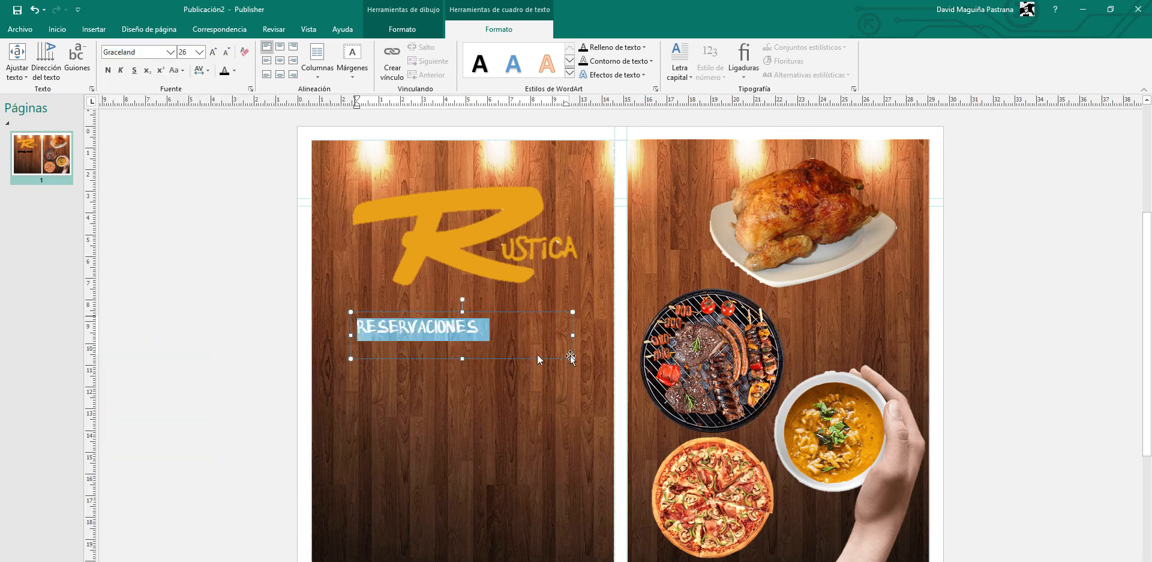
{"action": "left_click", "coordinate": [233, 71]}
{"action": "left_click", "coordinate": [290, 91]}
{"action": "left_click", "coordinate": [488, 351]}
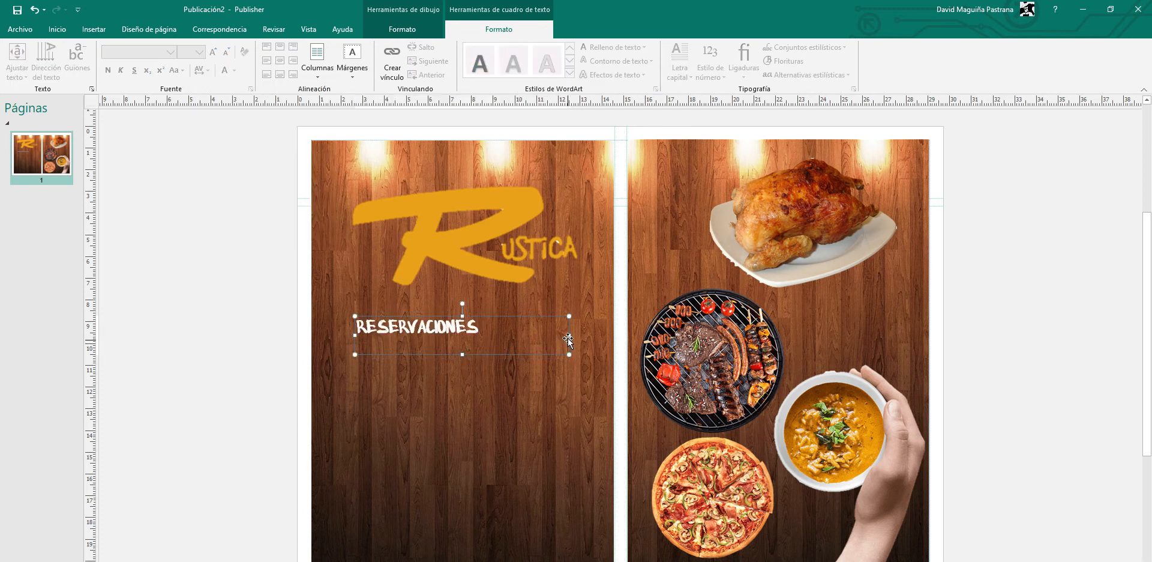
Step: Give the RESERVACIONES text the strongest gold glow variation and centre its box in the lower part of the left panel
{"action": "left_click_drag", "start_coordinate": [493, 327], "coordinate": [413, 414]}
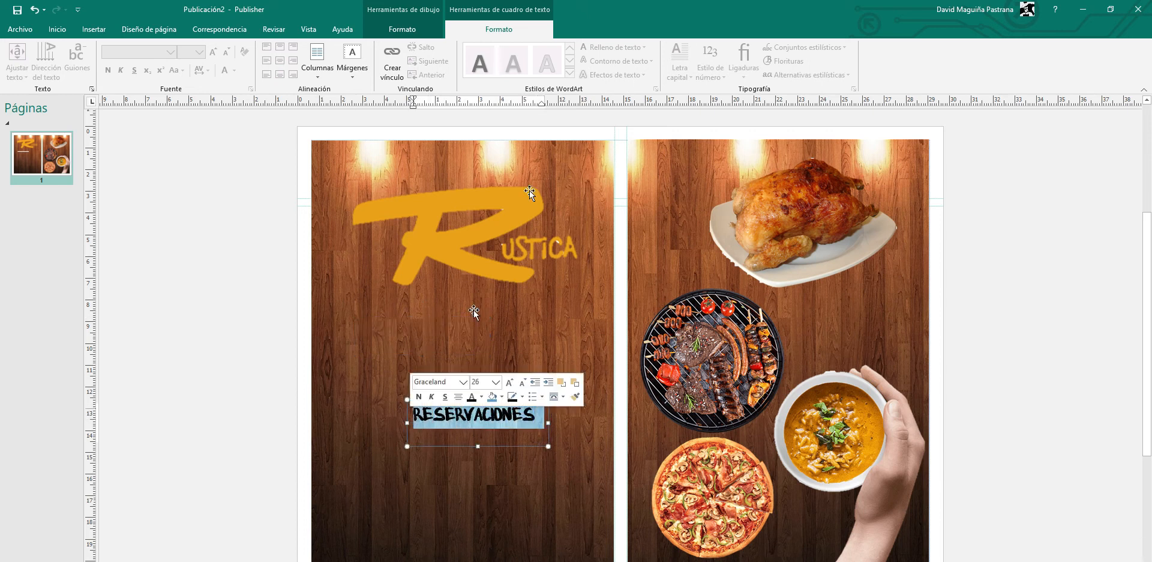
{"action": "left_click", "coordinate": [645, 76]}
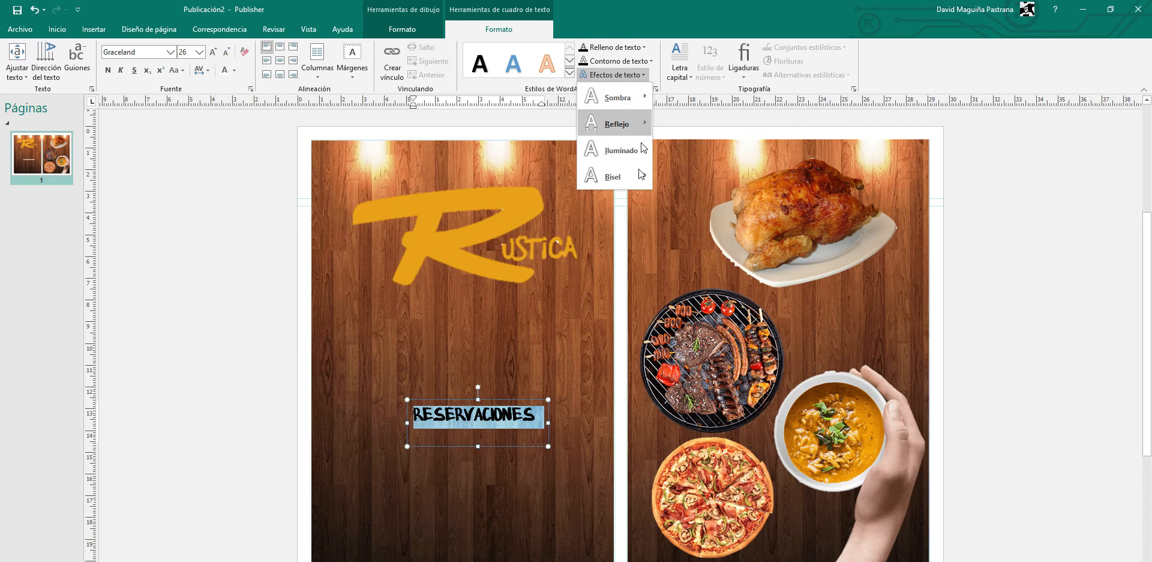
{"action": "mouse_move", "coordinate": [642, 155]}
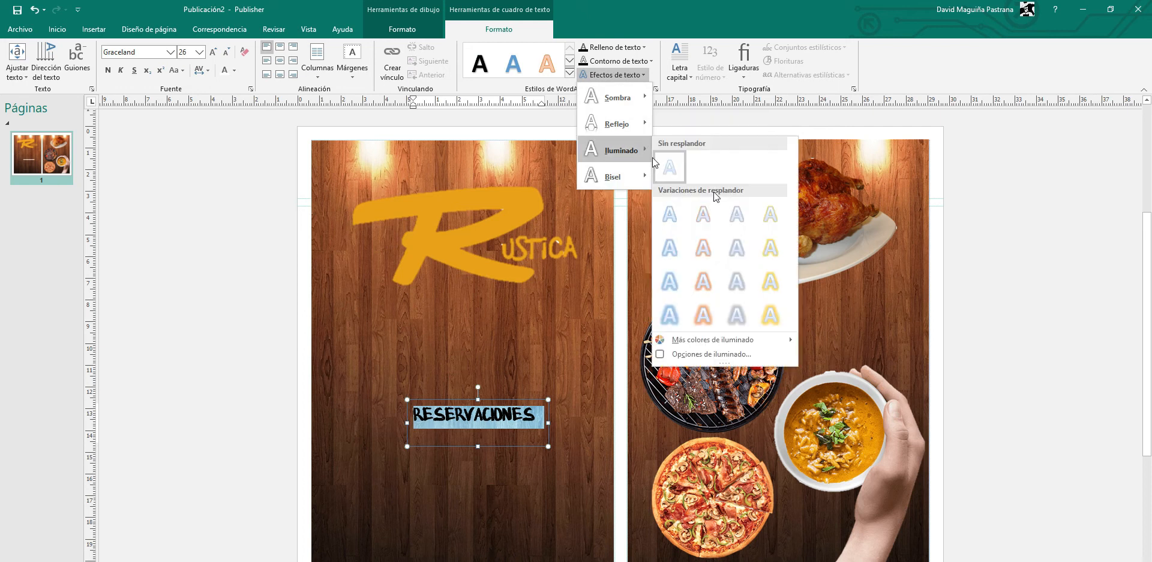
{"action": "left_click", "coordinate": [771, 314]}
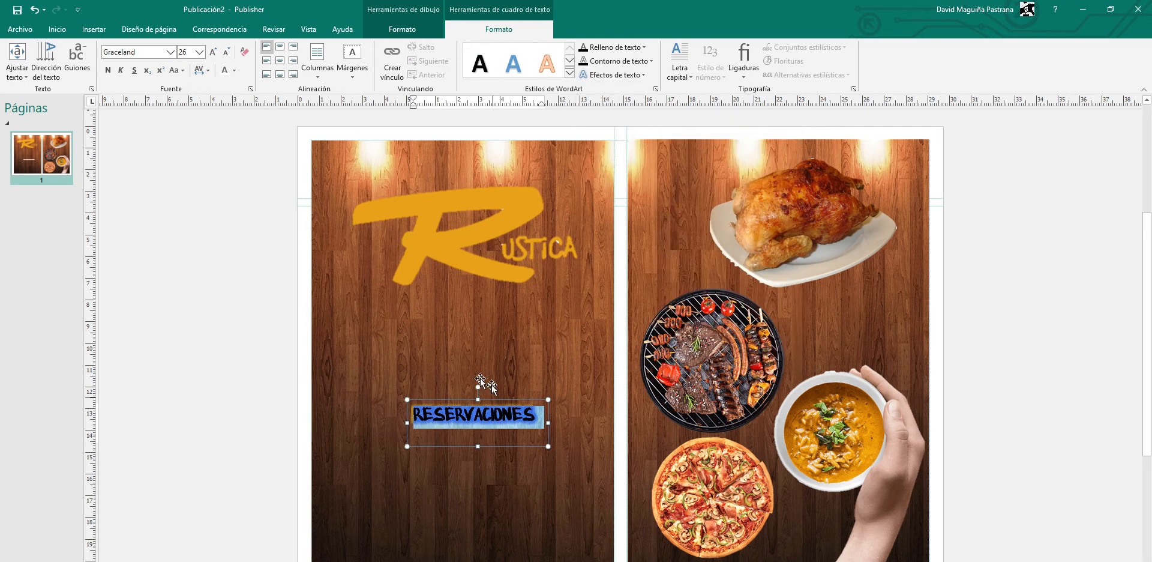
{"action": "left_click", "coordinate": [246, 360]}
{"action": "left_click", "coordinate": [514, 414]}
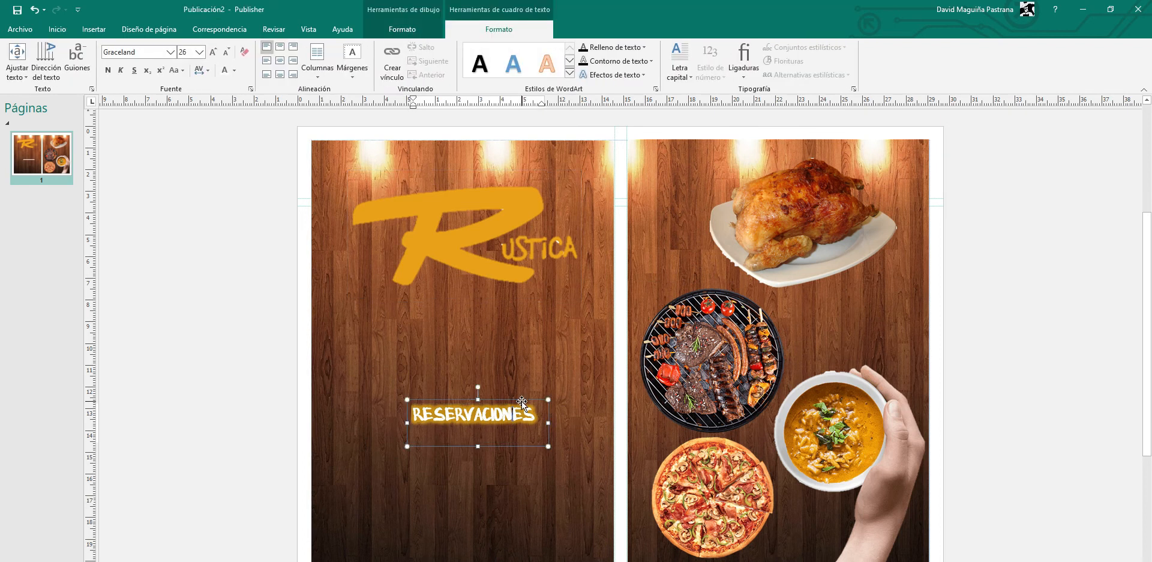
{"action": "left_click_drag", "start_coordinate": [521, 401], "coordinate": [514, 401]}
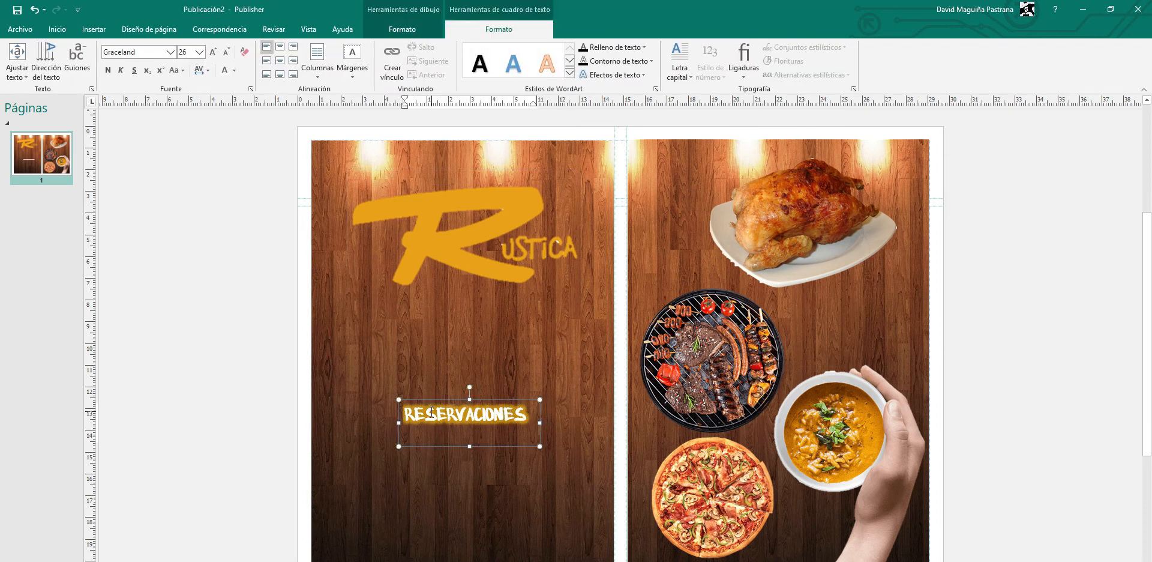
Step: Delete the Rustica logo from the left panel
{"action": "left_click", "coordinate": [468, 246]}
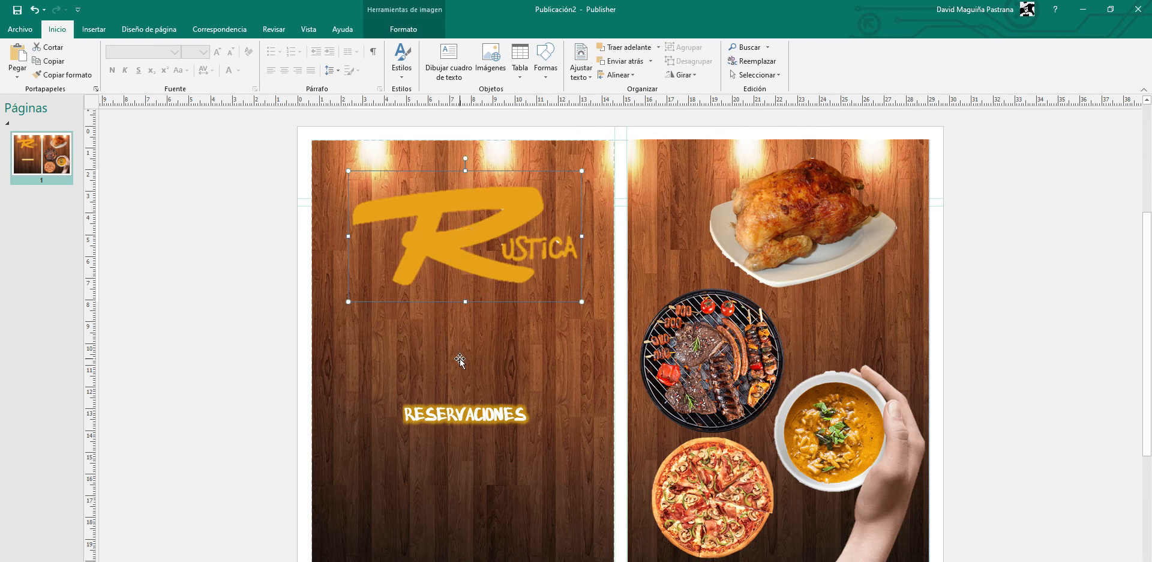
{"action": "key", "text": "Delete"}
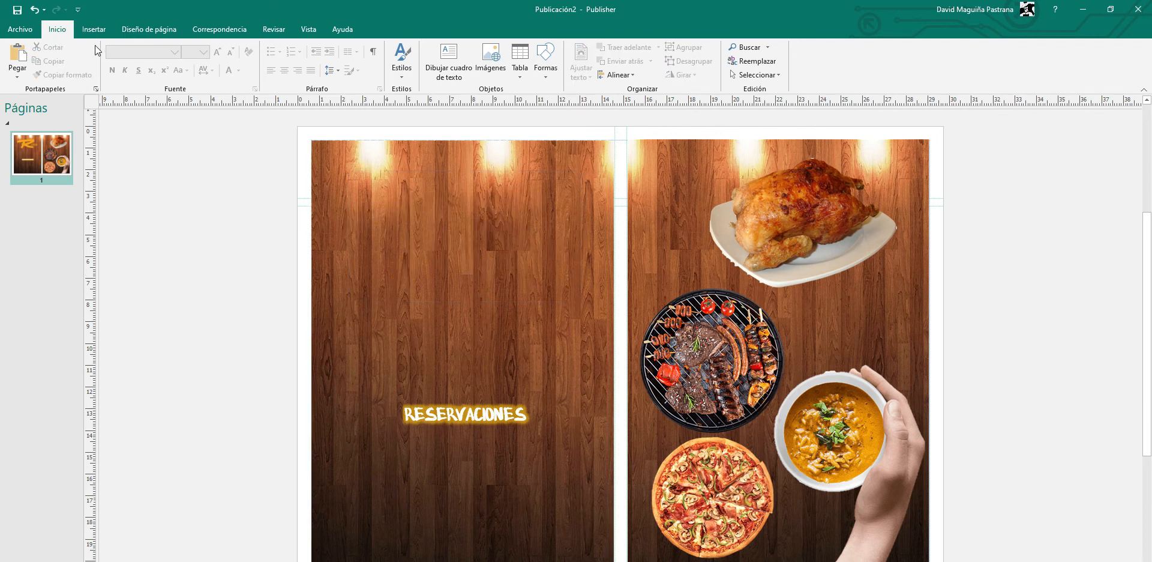
Step: Try the "png-transparent-pizza-hut" picture from the Escritorio folder as the new logo and remove it
{"action": "left_click", "coordinate": [93, 29]}
{"action": "scroll", "coordinate": [363, 210], "scroll_direction": "down", "scroll_amount": 10}
{"action": "double_click", "coordinate": [309, 128]}
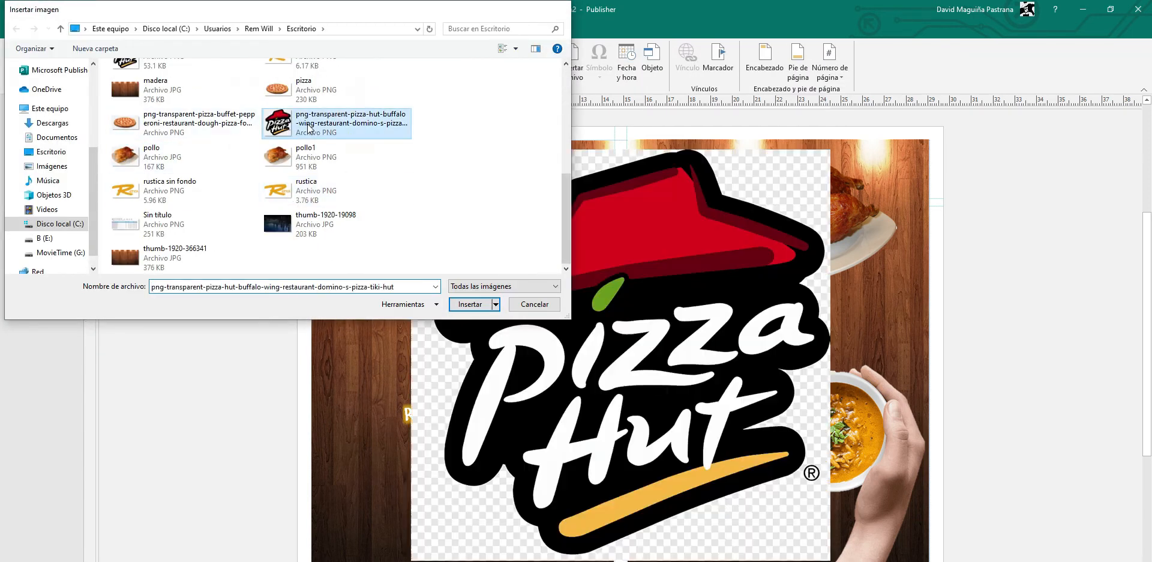
{"action": "key", "text": "Delete"}
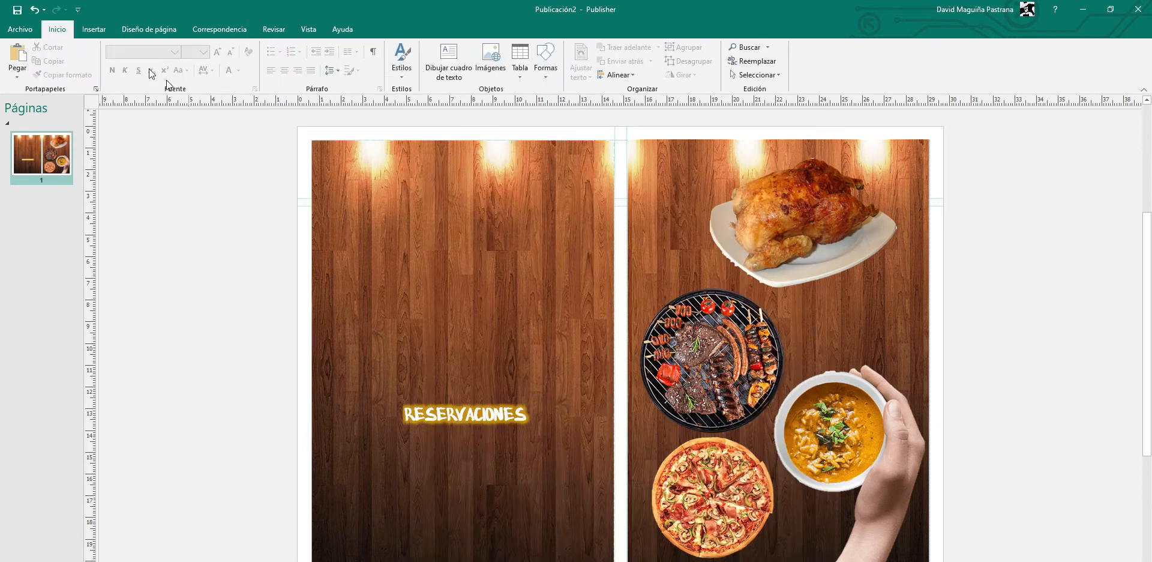
Step: Insert the background-free Pizza Hut logo picture from the Escritorio folder
{"action": "left_click", "coordinate": [95, 27]}
{"action": "left_click", "coordinate": [133, 59]}
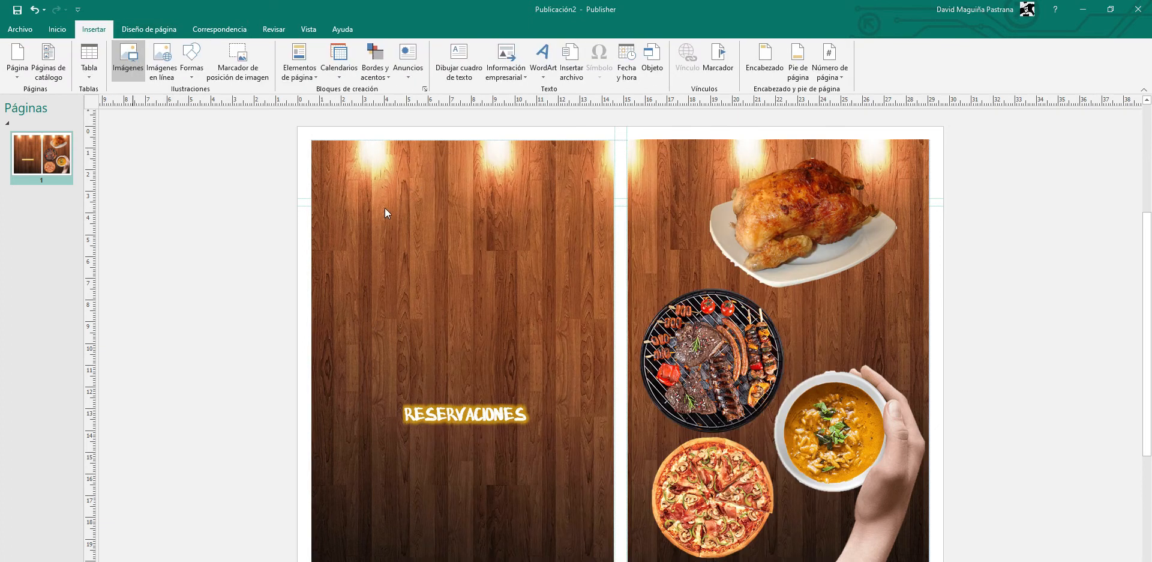
{"action": "scroll", "coordinate": [364, 208], "scroll_direction": "down", "scroll_amount": 10}
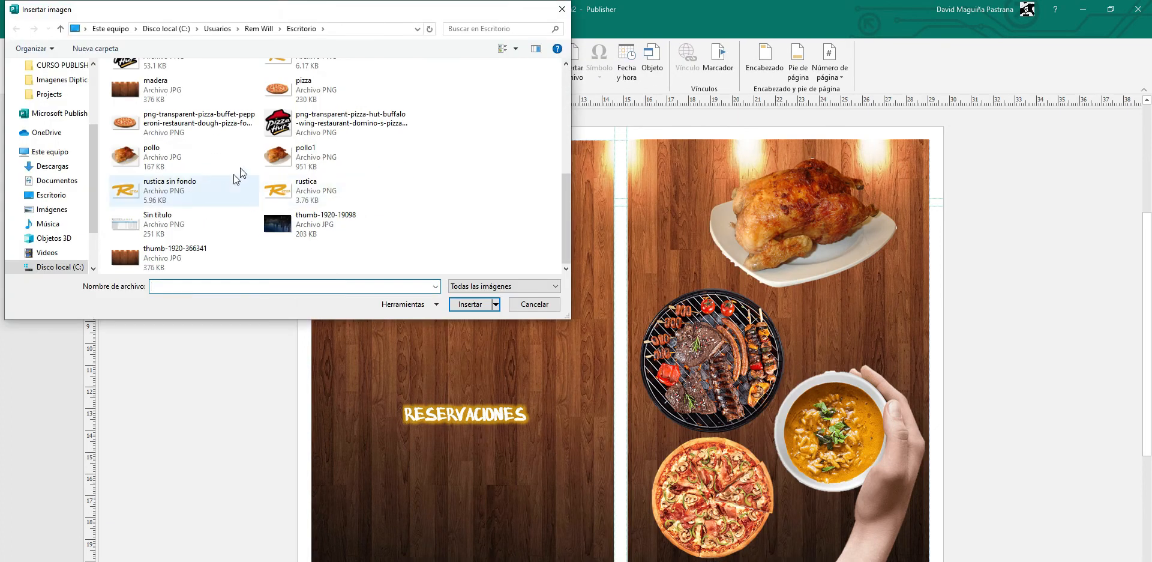
{"action": "scroll", "coordinate": [156, 108], "scroll_direction": "up", "scroll_amount": 3}
{"action": "double_click", "coordinate": [149, 136]}
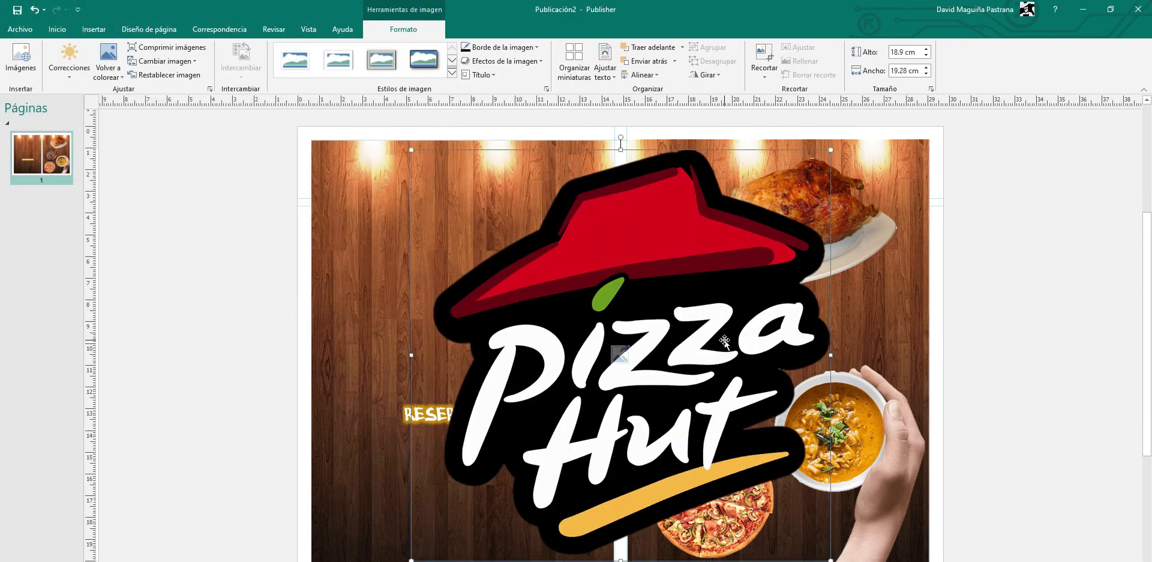
Step: Shrink the Pizza Hut logo to 7.61 cm high by 7.76 cm wide and centre it near the left panel's top
{"action": "left_click_drag", "start_coordinate": [537, 280], "coordinate": [450, 259]}
{"action": "left_click_drag", "start_coordinate": [391, 157], "coordinate": [548, 344]}
{"action": "left_click_drag", "start_coordinate": [691, 457], "coordinate": [504, 277]}
{"action": "left_click_drag", "start_coordinate": [373, 337], "coordinate": [399, 311]}
{"action": "left_click_drag", "start_coordinate": [520, 237], "coordinate": [509, 240]}
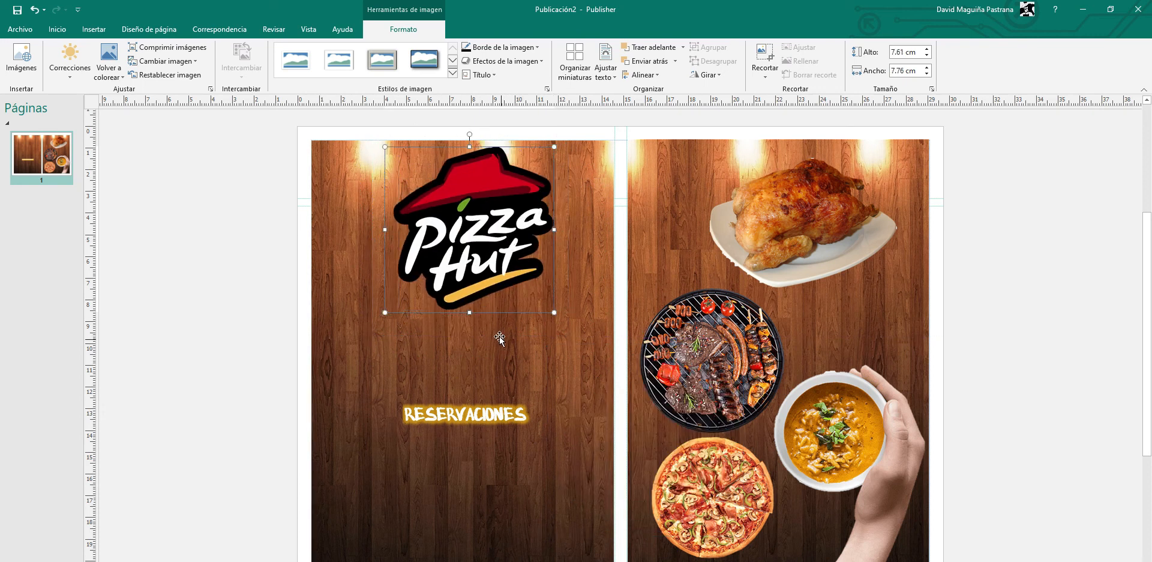
Step: Apply a red glow from the standard colours to the RESERVACIONES text on the left panel
{"action": "left_click", "coordinate": [404, 414]}
{"action": "left_click_drag", "start_coordinate": [405, 414], "coordinate": [541, 394]}
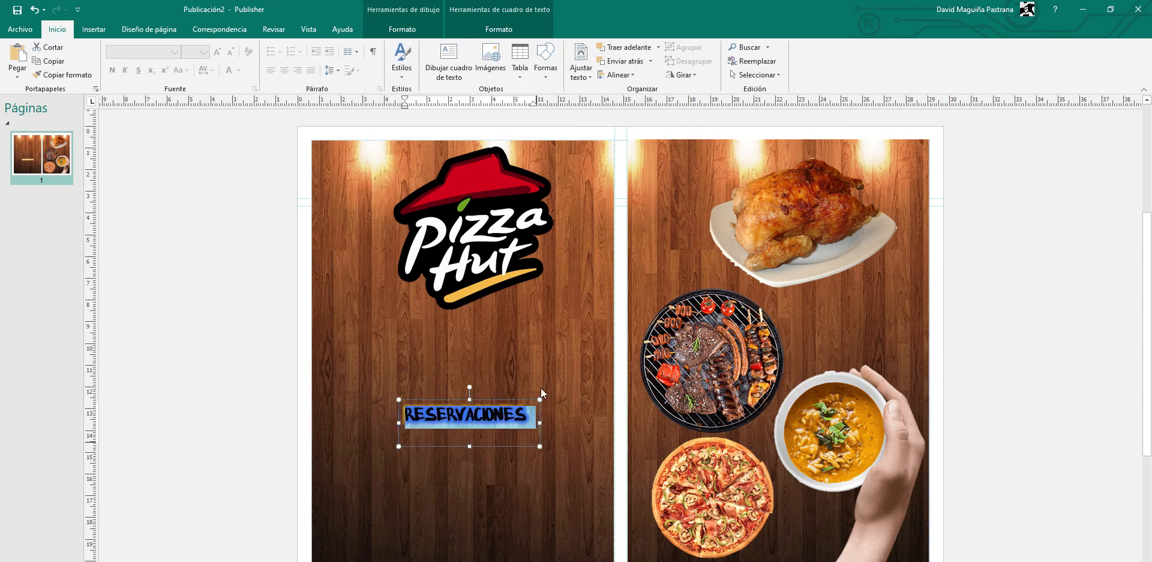
{"action": "left_click", "coordinate": [521, 30]}
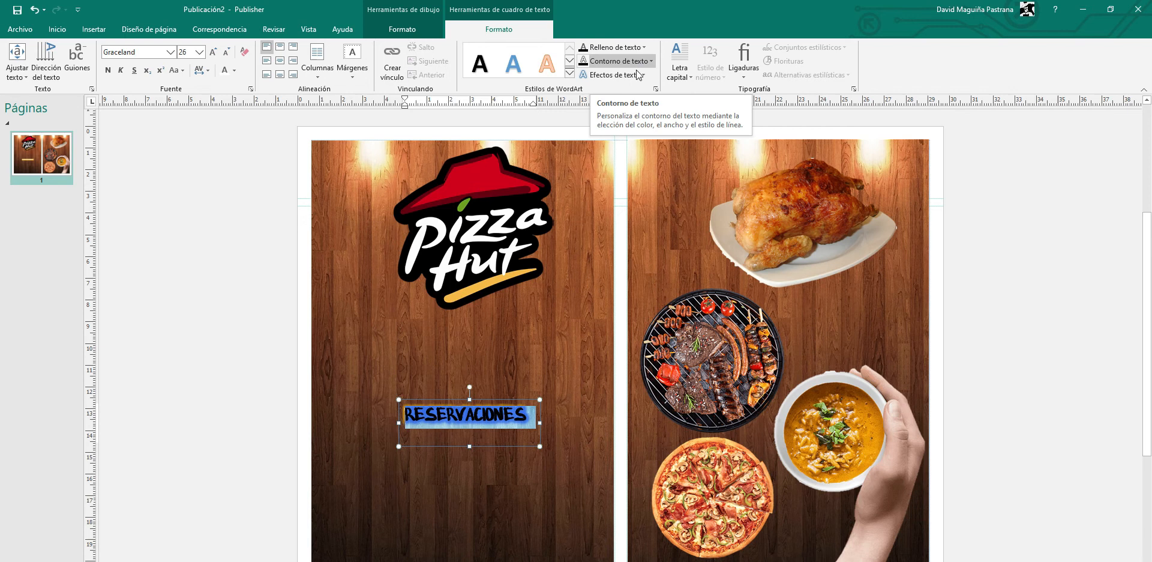
{"action": "left_click", "coordinate": [618, 75]}
{"action": "mouse_move", "coordinate": [635, 160]}
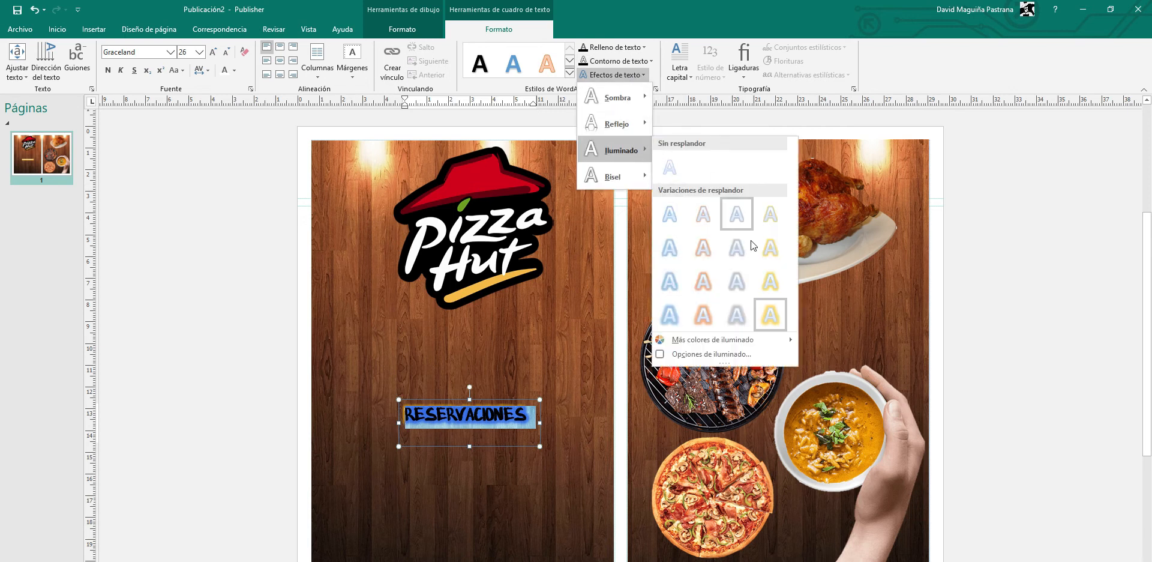
{"action": "mouse_move", "coordinate": [761, 336]}
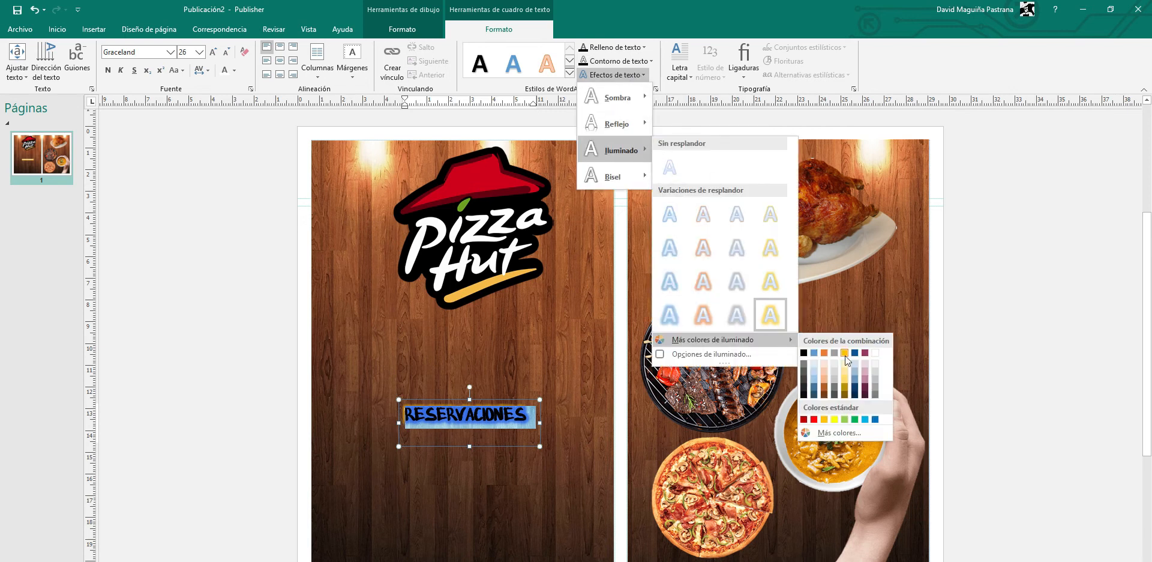
{"action": "left_click", "coordinate": [813, 419]}
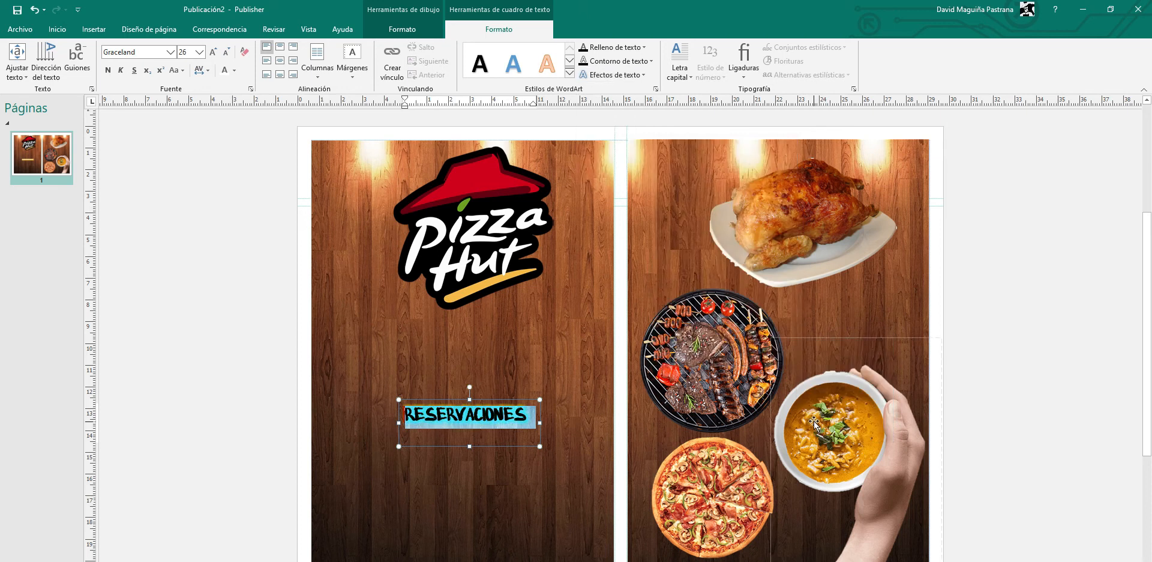
{"action": "left_click", "coordinate": [945, 323]}
Step: Move the RESERVACIONES text box slightly lower on the left panel and reduce its height to fit the word
{"action": "left_click", "coordinate": [483, 405]}
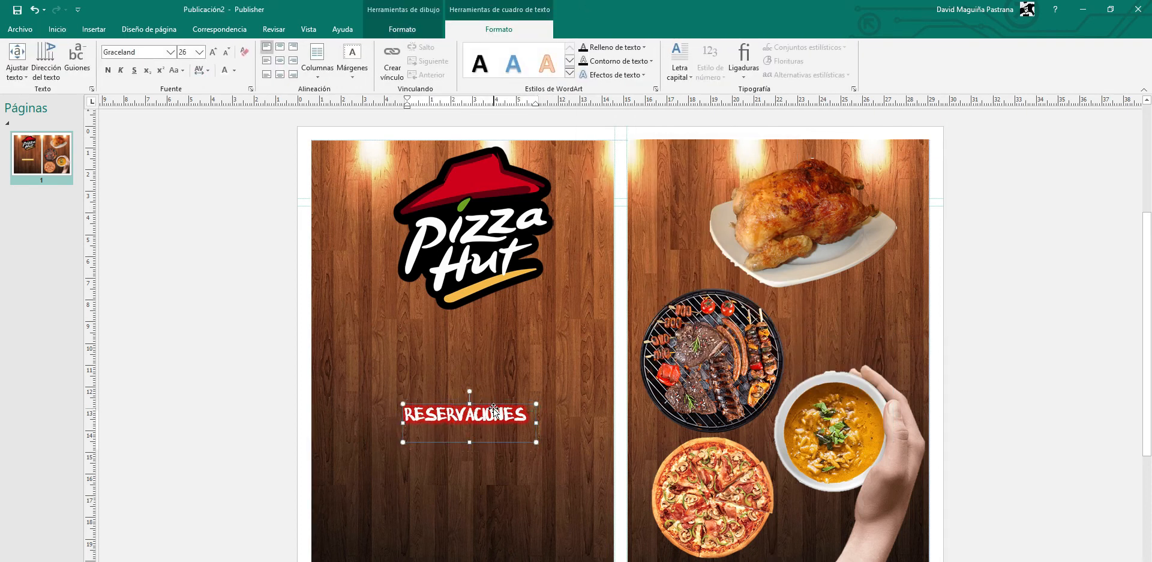
{"action": "left_click_drag", "start_coordinate": [491, 408], "coordinate": [493, 416]}
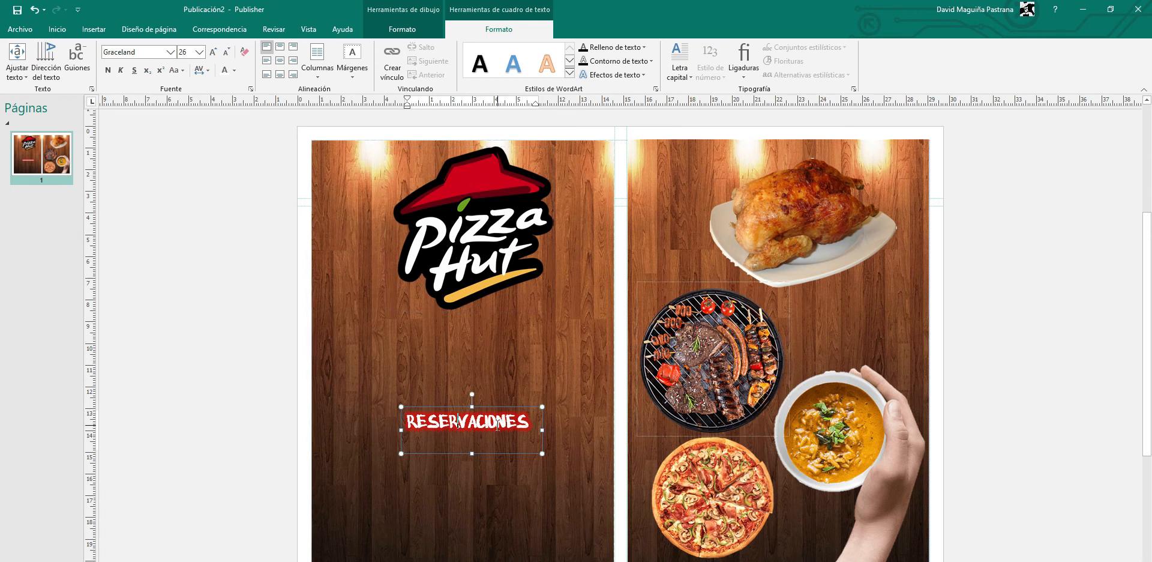
{"action": "left_click_drag", "start_coordinate": [471, 453], "coordinate": [487, 412]}
{"action": "left_click", "coordinate": [434, 370]}
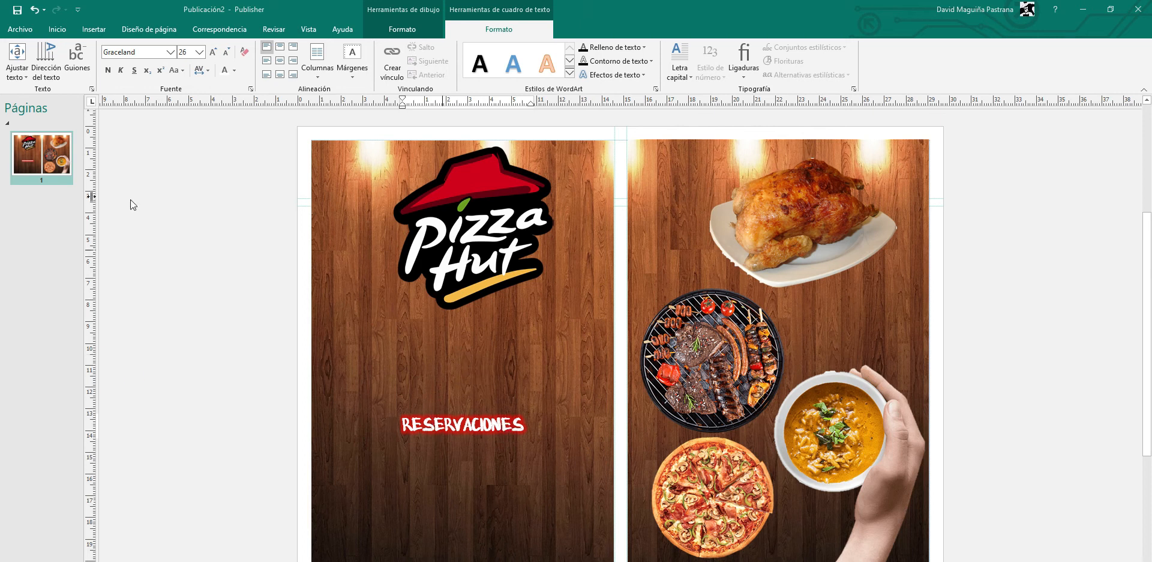
Step: Paste the copied district name text boxes and place them between the Pizza Hut logo and RESERVACIONES
{"action": "key", "text": "ctrl+v"}
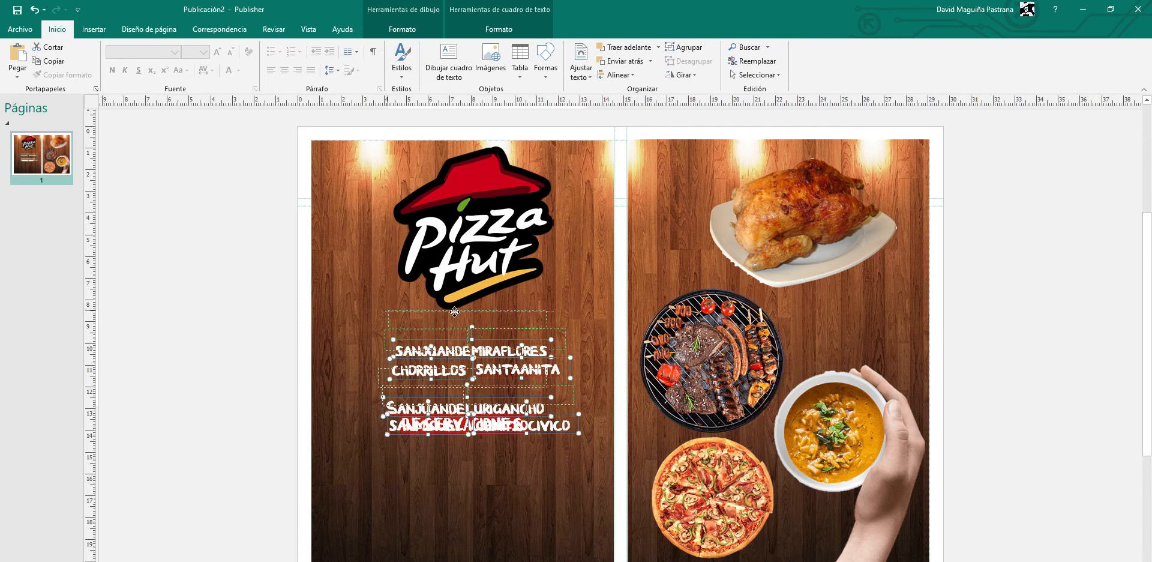
{"action": "left_click_drag", "start_coordinate": [459, 405], "coordinate": [453, 376]}
{"action": "left_click", "coordinate": [466, 463]}
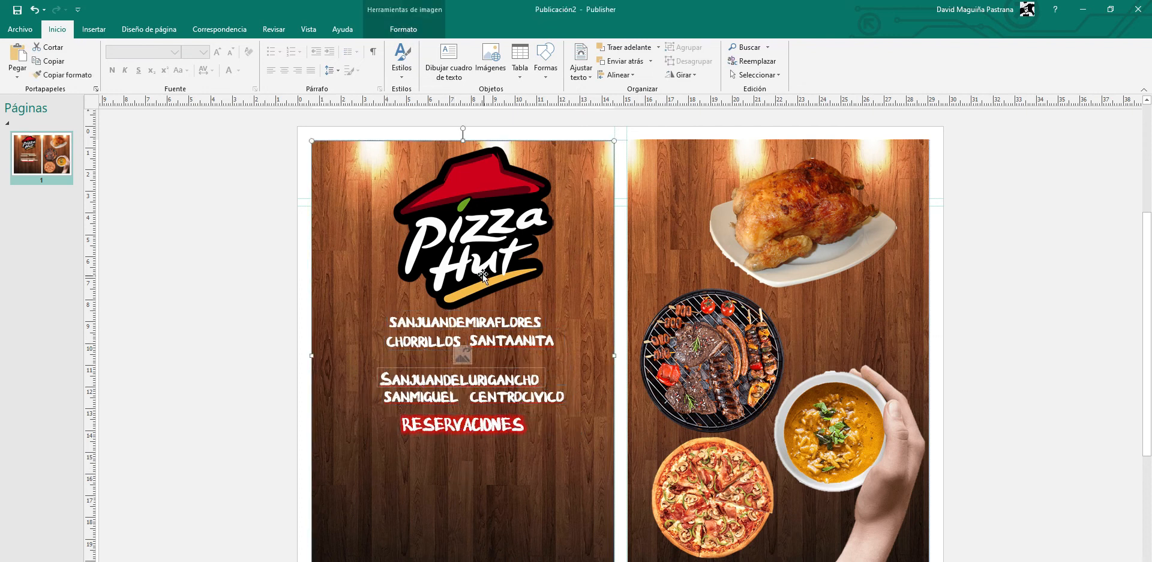
{"action": "left_click", "coordinate": [221, 373]}
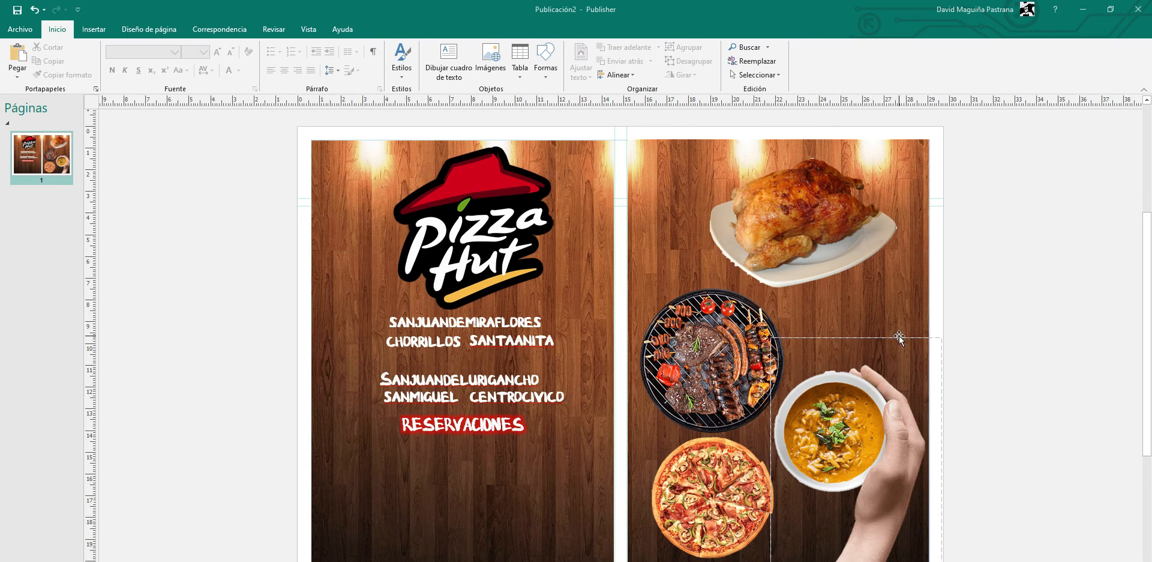
Step: Paste the four copied phone number text boxes and place them just below RESERVACIONES
{"action": "key", "text": "ctrl+v"}
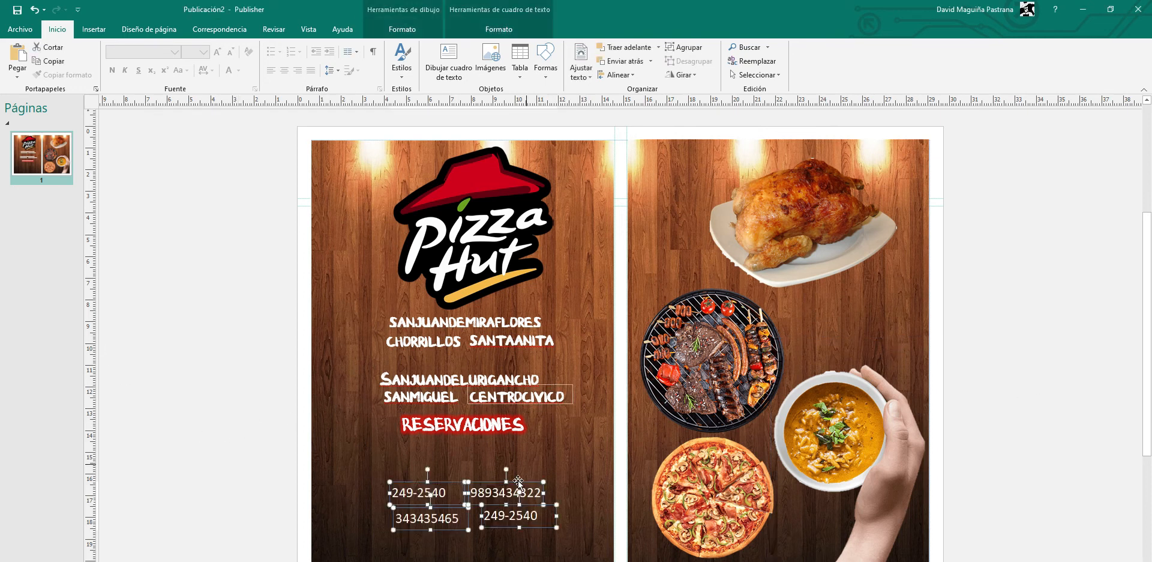
{"action": "left_click_drag", "start_coordinate": [512, 471], "coordinate": [509, 446]}
{"action": "left_click", "coordinate": [996, 353]}
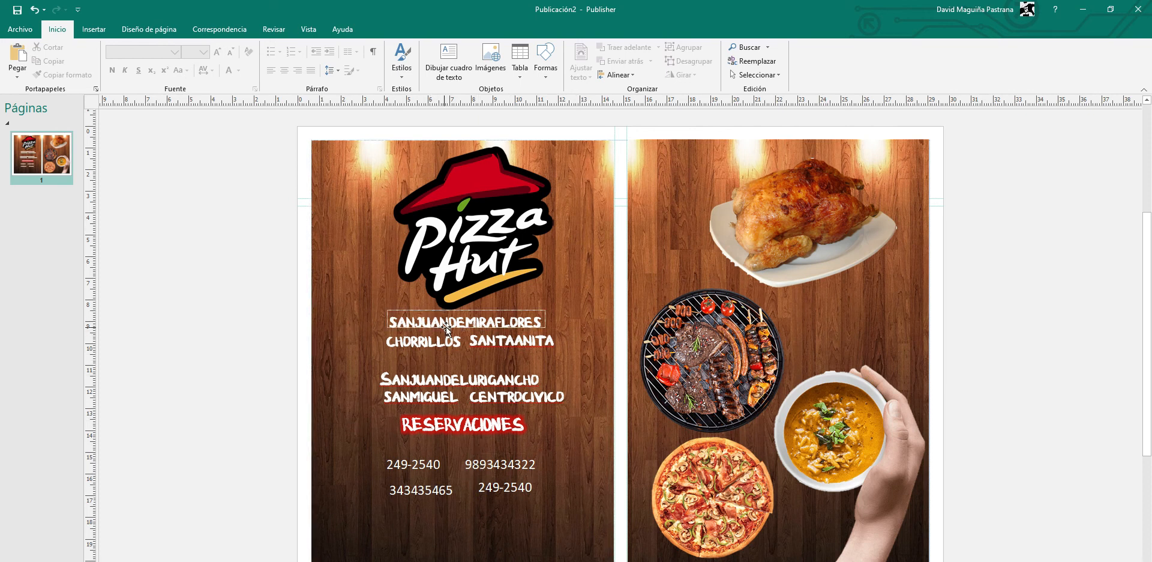
Step: Save the brochure as a PDF named Publicación2 in the Documentos folder
{"action": "left_click", "coordinate": [20, 28]}
{"action": "left_click", "coordinate": [58, 197]}
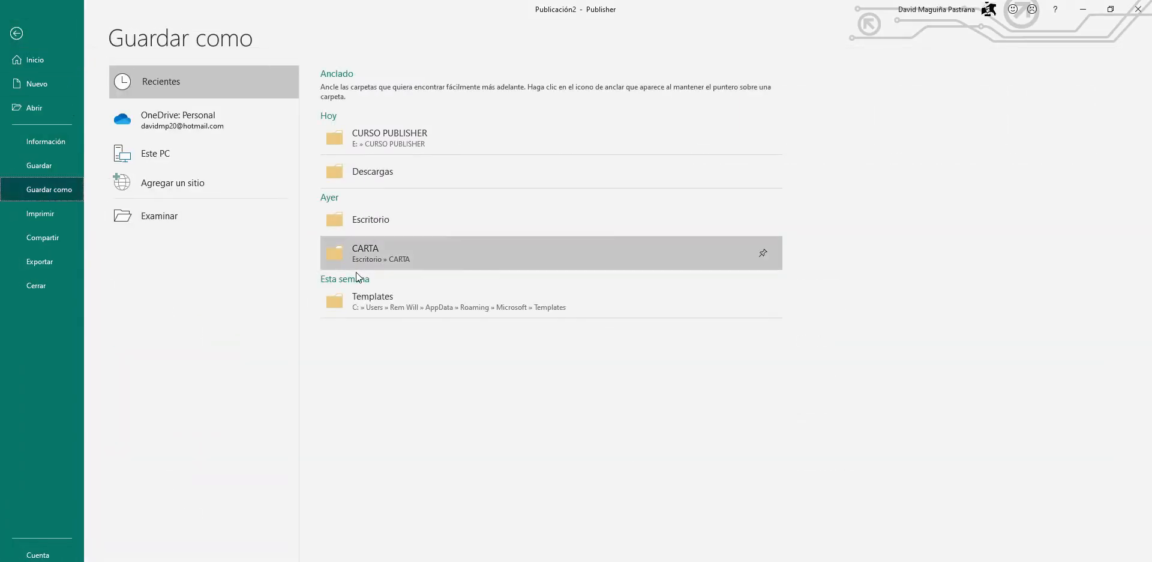
{"action": "left_click", "coordinate": [292, 217]}
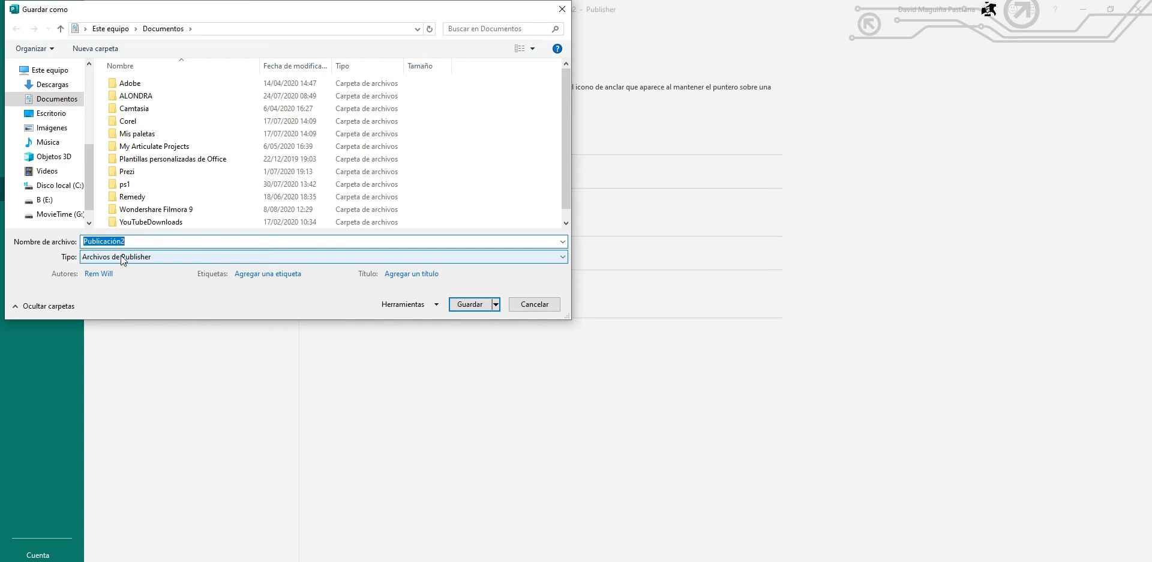
{"action": "left_click", "coordinate": [123, 259]}
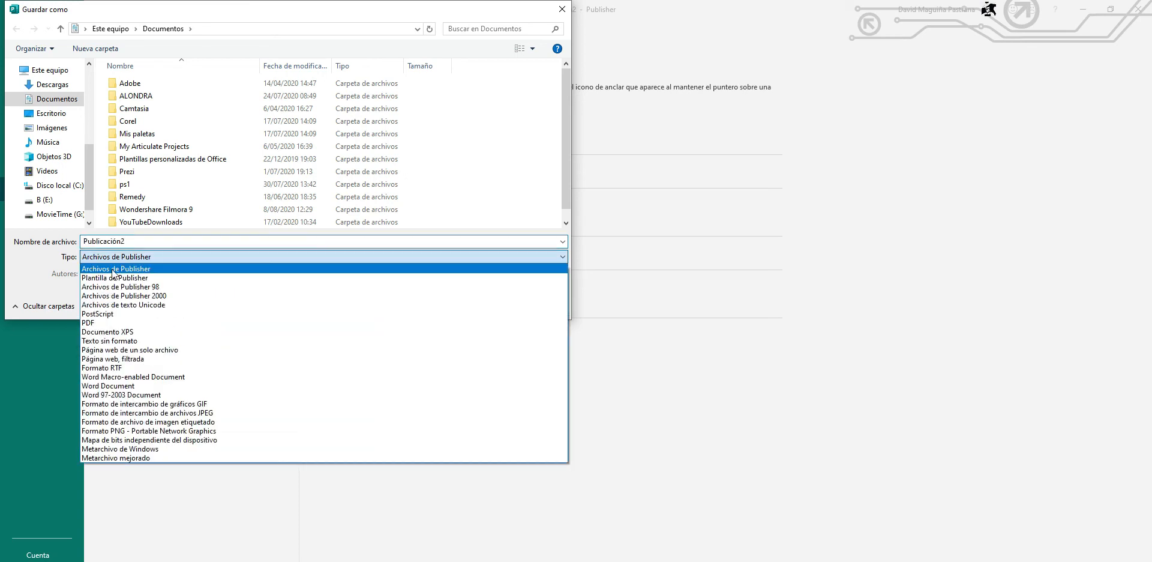
{"action": "left_click", "coordinate": [112, 324]}
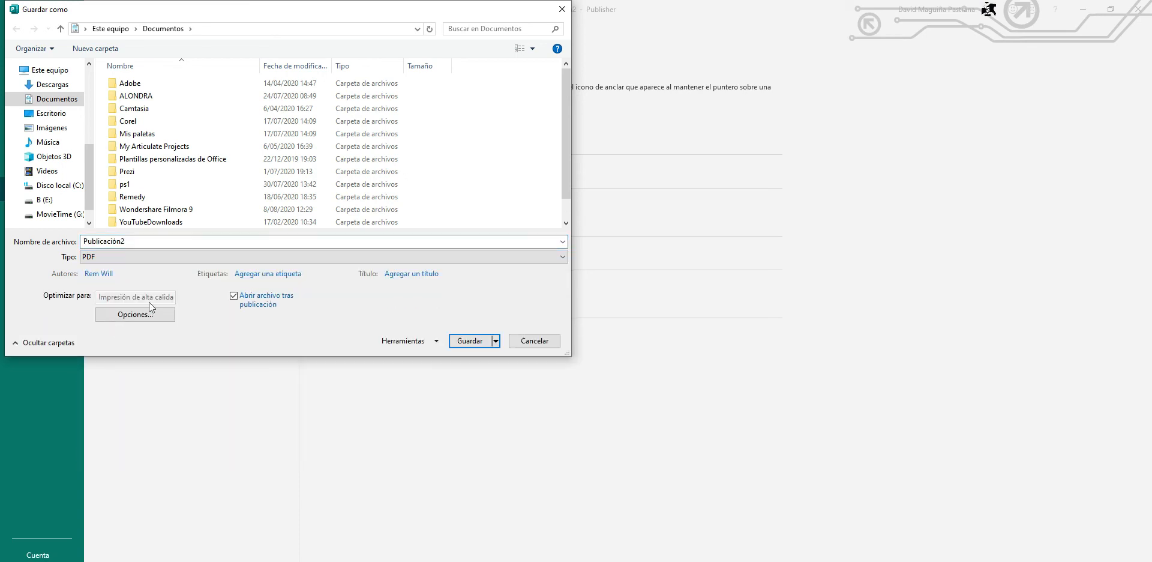
{"action": "left_click", "coordinate": [480, 345]}
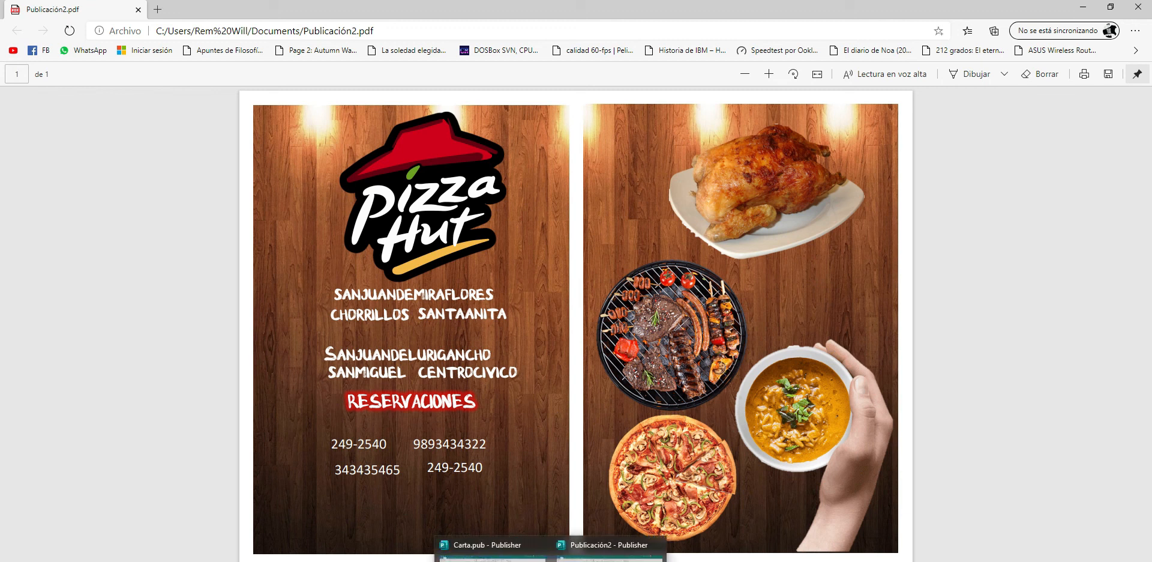
Step: Return to Publicación2 in Publisher and save it as a JPEG image in the Documentos folder
{"action": "left_click", "coordinate": [550, 561]}
{"action": "left_click", "coordinate": [607, 556]}
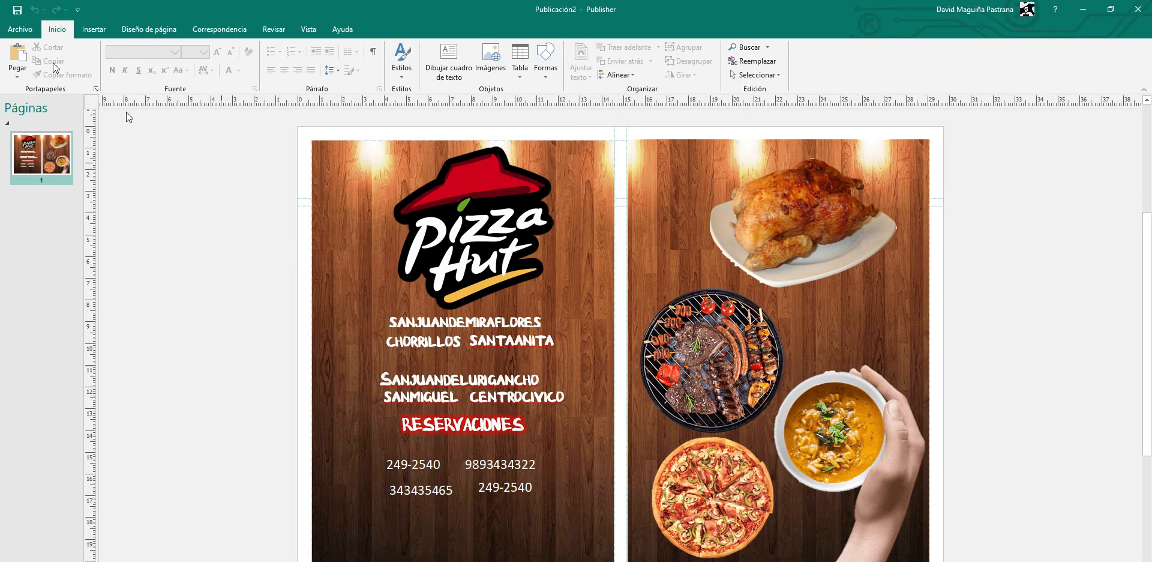
{"action": "left_click", "coordinate": [23, 30]}
{"action": "left_click", "coordinate": [50, 190]}
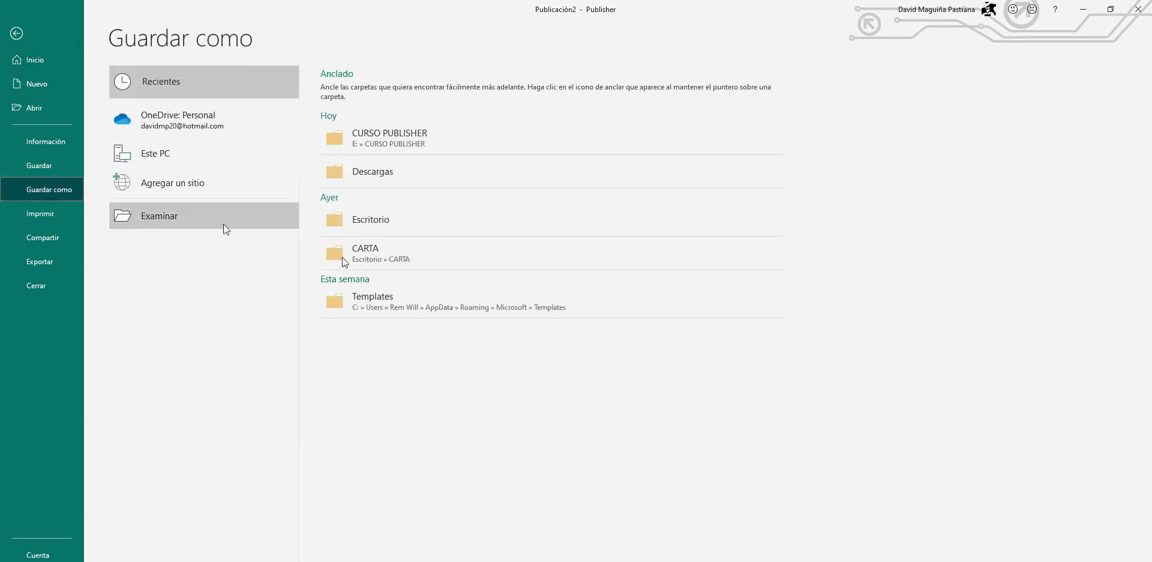
{"action": "left_click", "coordinate": [159, 215]}
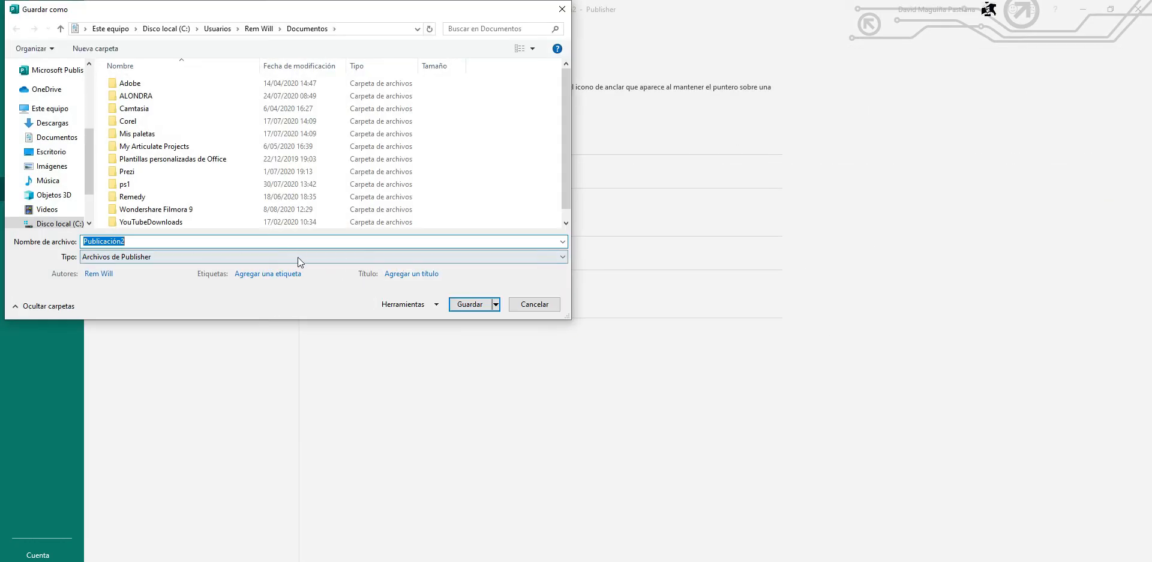
{"action": "left_click", "coordinate": [298, 257]}
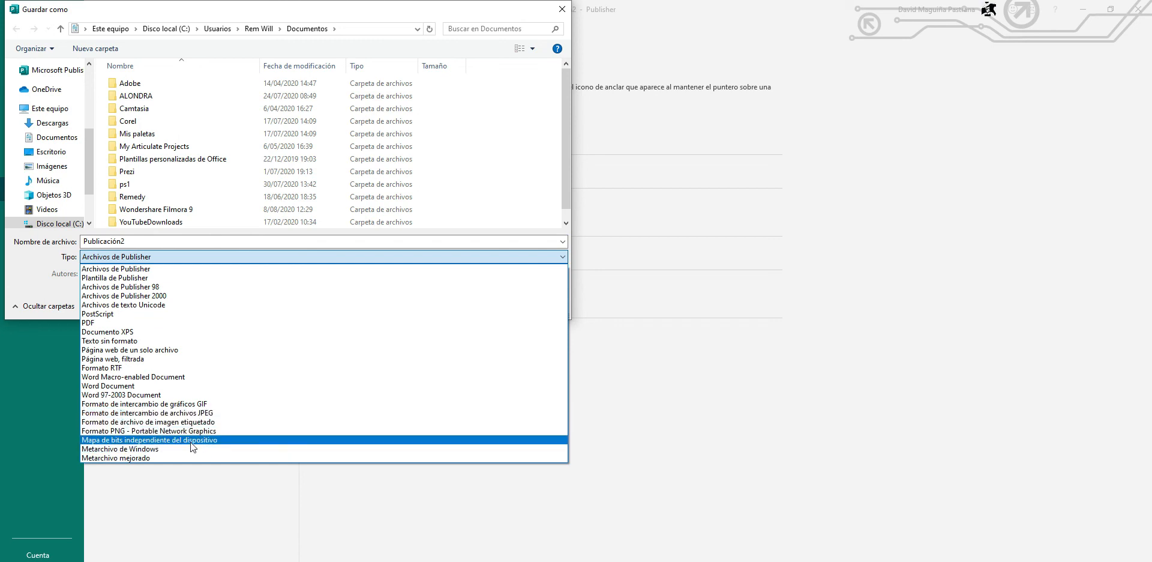
{"action": "left_click", "coordinate": [202, 414]}
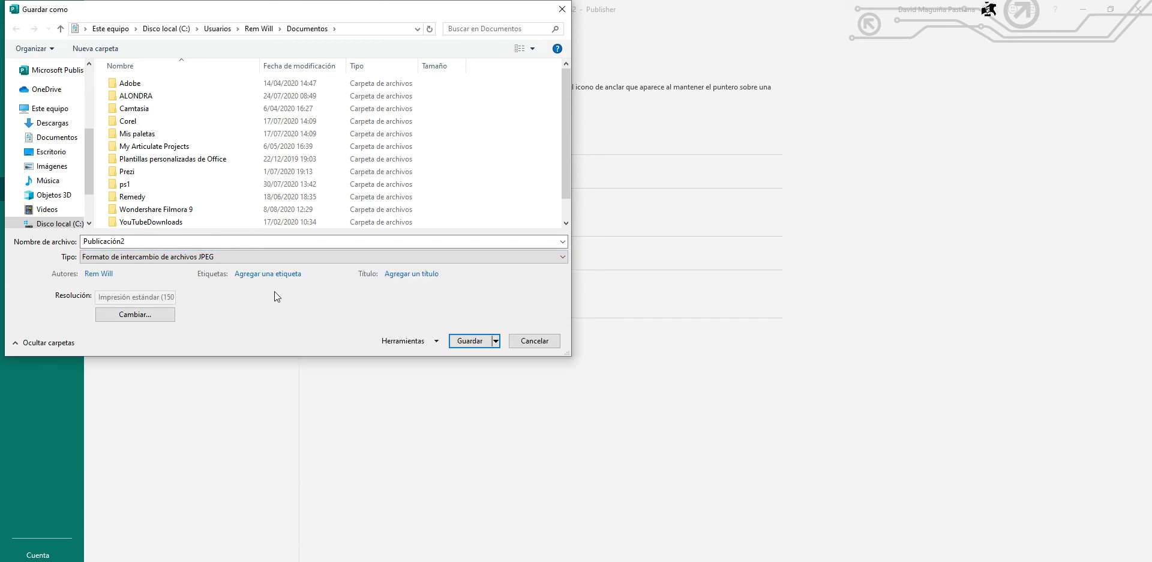
{"action": "left_click", "coordinate": [461, 339]}
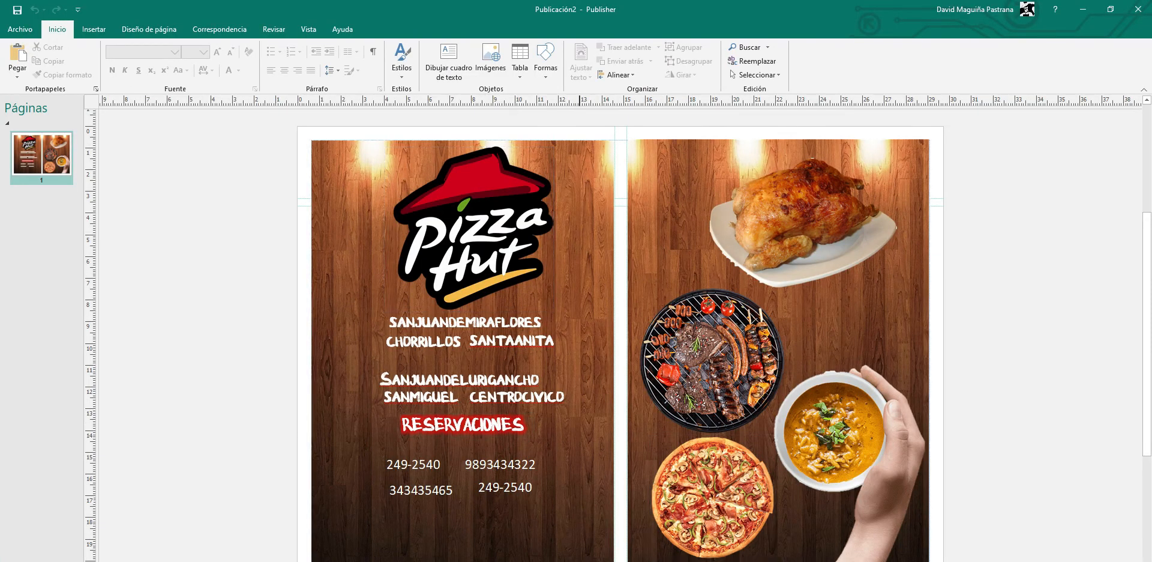
Step: View the Carta Pizza Hut picture stored on the desktop and return to Publicación2 in Publisher
{"action": "key", "text": "super+d"}
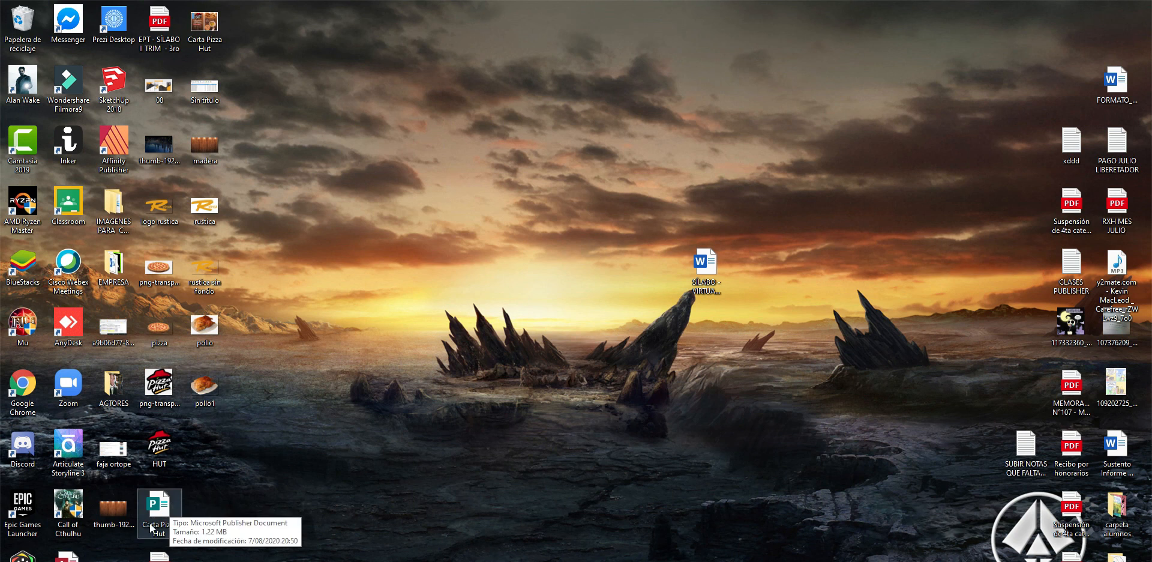
{"action": "double_click", "coordinate": [205, 24]}
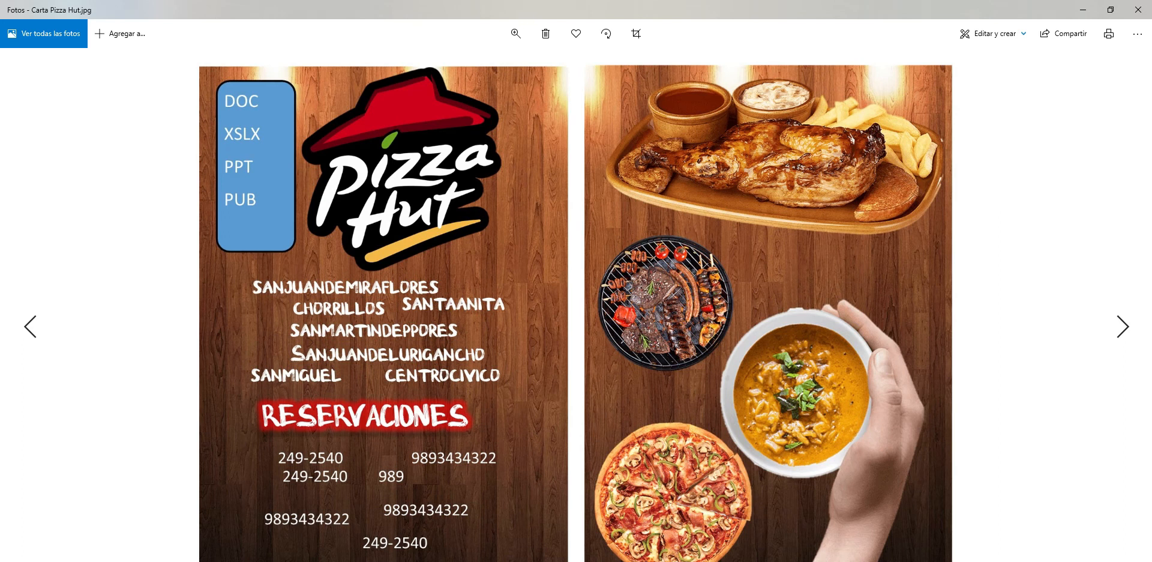
{"action": "left_click", "coordinate": [609, 548]}
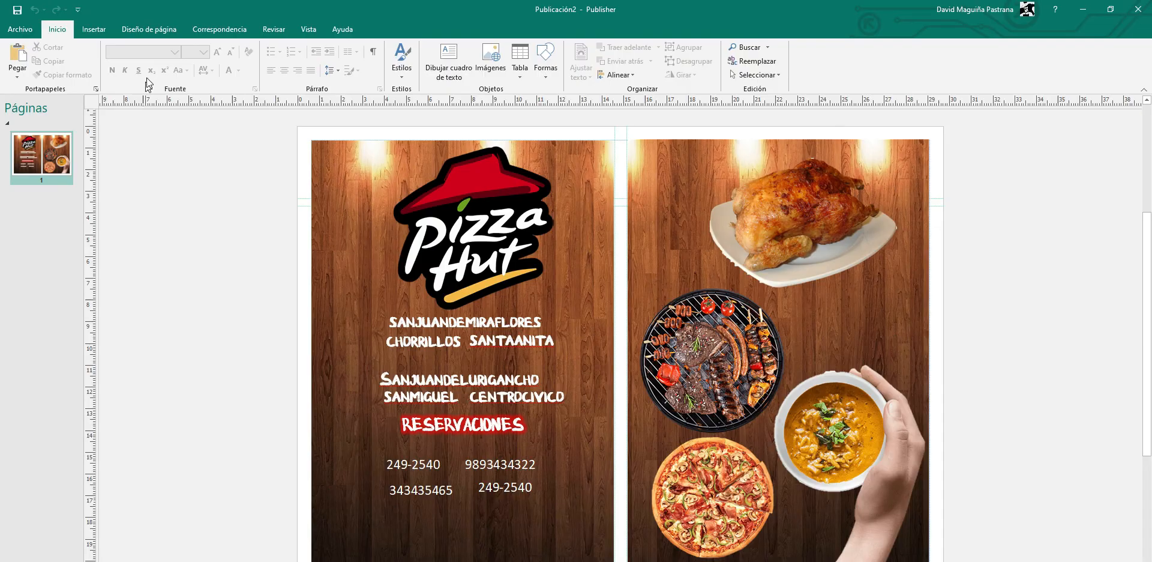
Step: Review the file types offered for saving the publication and go back without saving
{"action": "left_click", "coordinate": [18, 30]}
{"action": "left_click", "coordinate": [45, 189]}
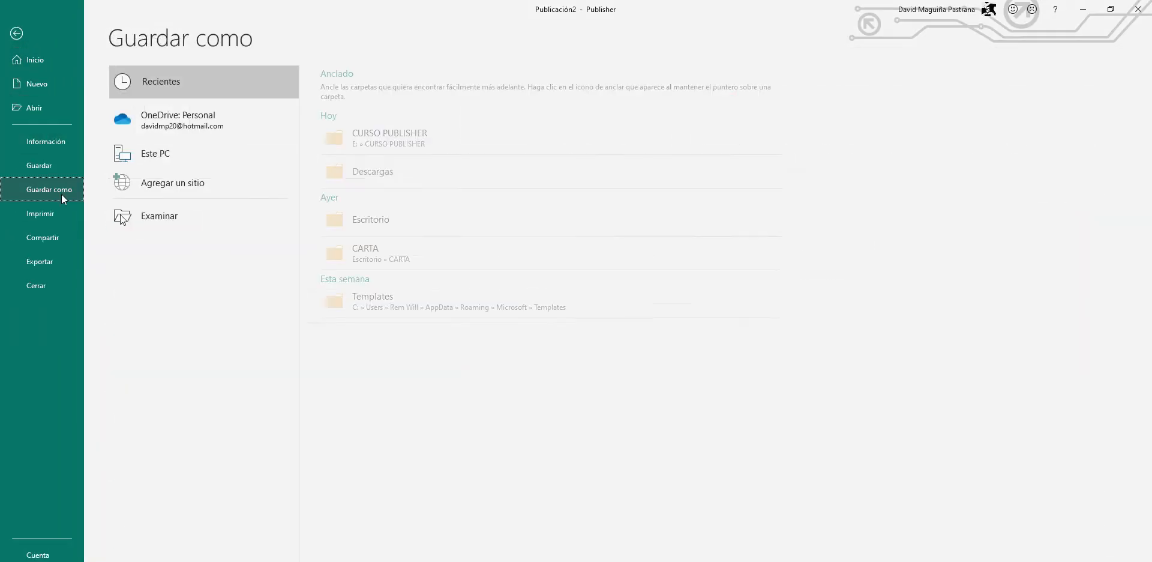
{"action": "left_click", "coordinate": [226, 221]}
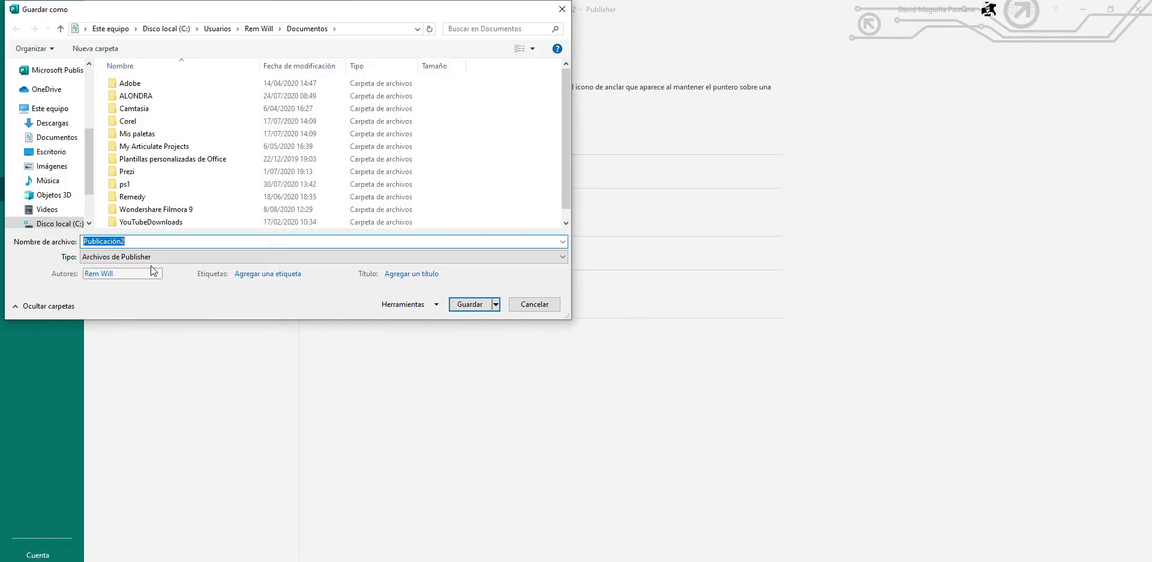
{"action": "left_click", "coordinate": [118, 257]}
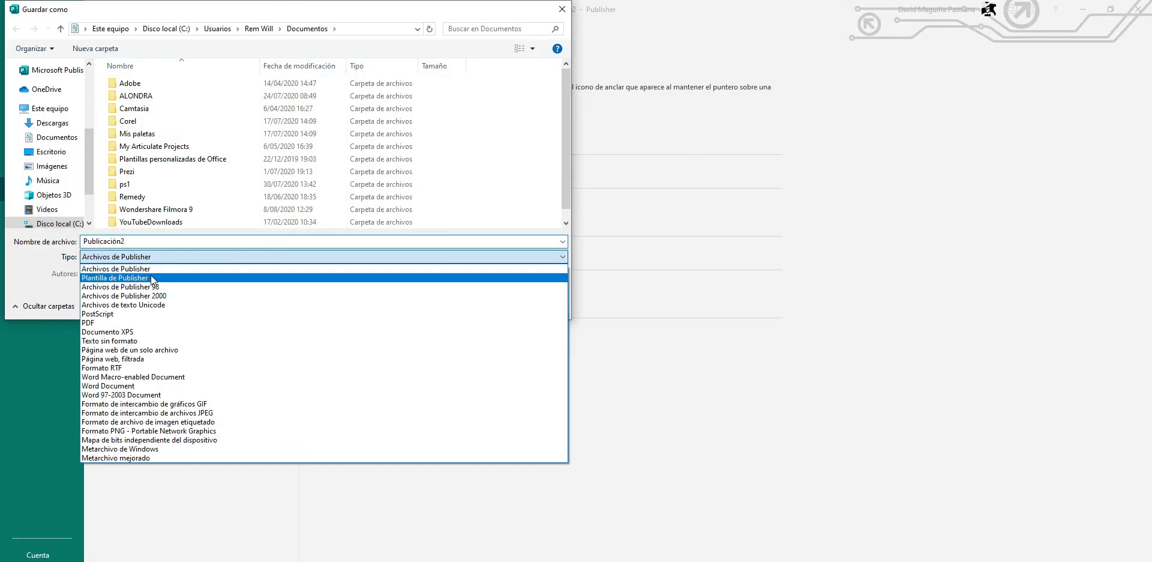
{"action": "left_click", "coordinate": [226, 257]}
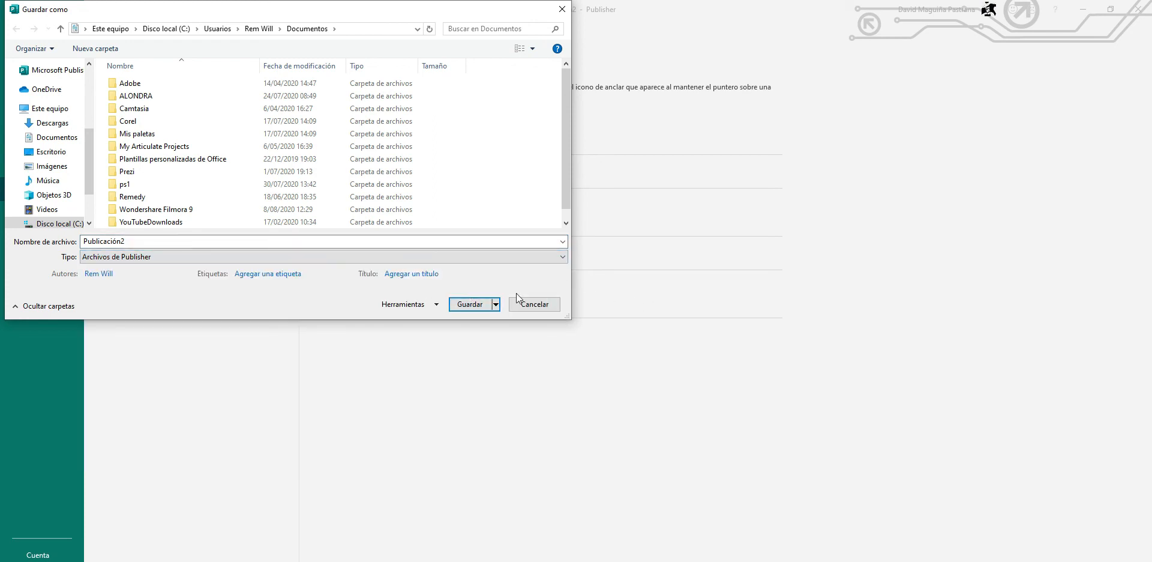
{"action": "left_click", "coordinate": [527, 306]}
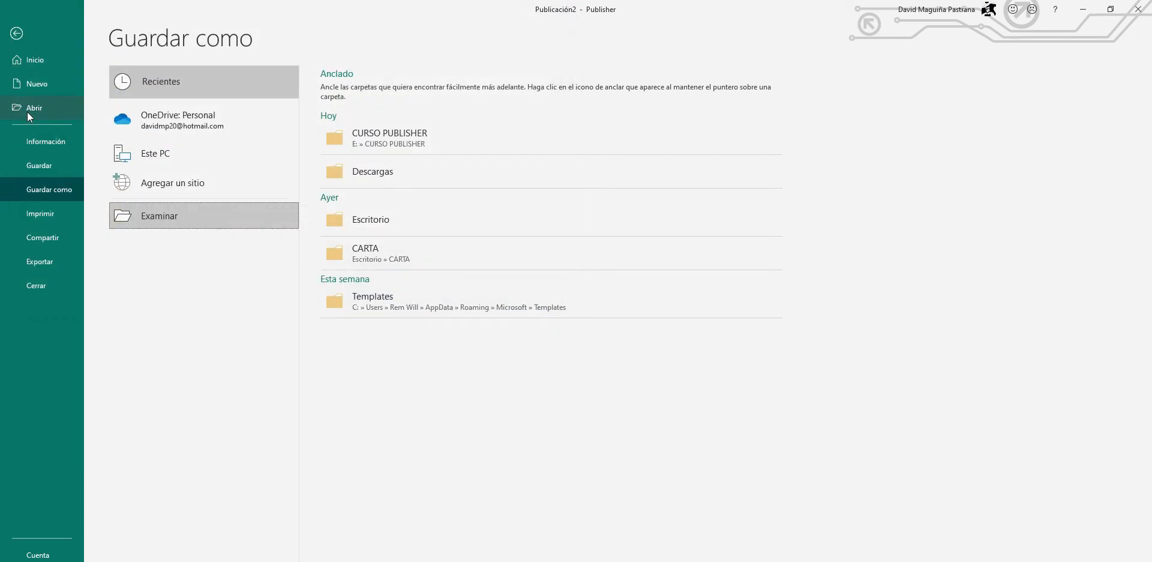
{"action": "left_click", "coordinate": [17, 34]}
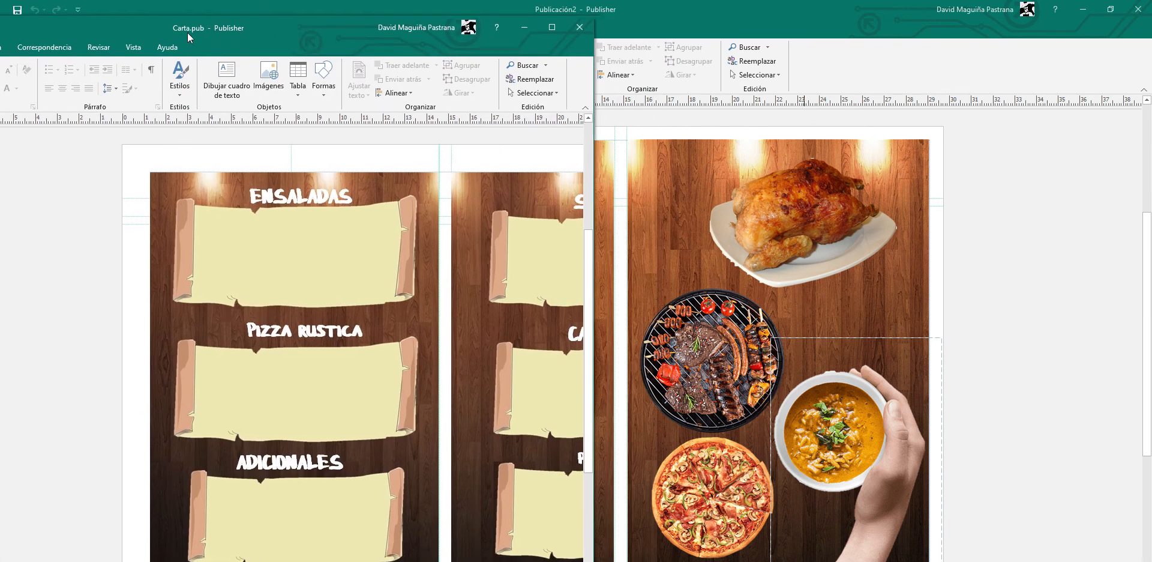
Step: Move the Carta.pub window so its page list and menu page are fully in view
{"action": "left_click_drag", "start_coordinate": [188, 32], "coordinate": [535, 51]}
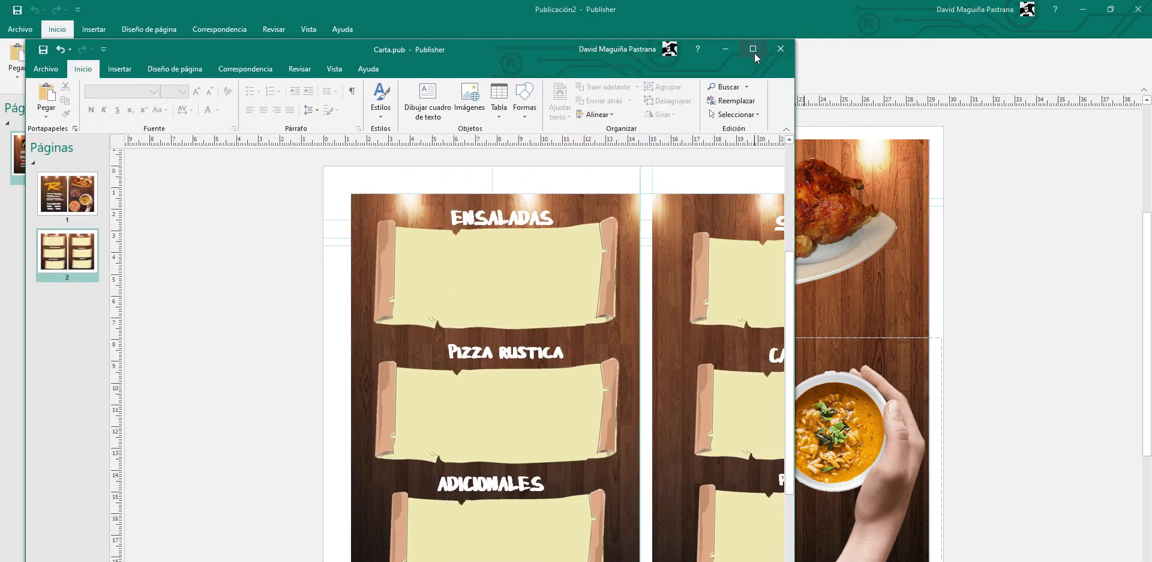